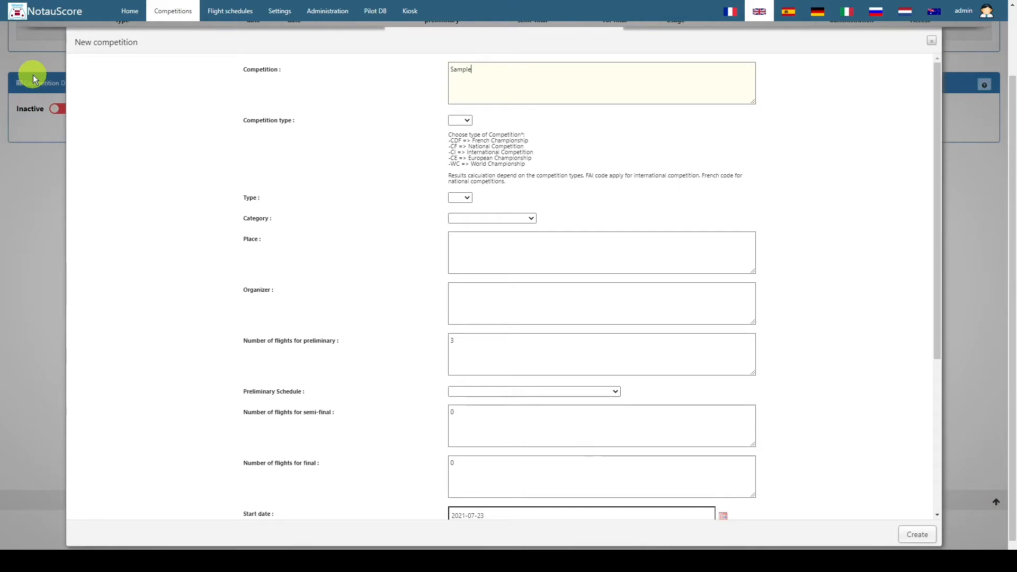
- Complete the competition name as "Sample 1" and set the competition type to APA
text(1)
click(468, 122)
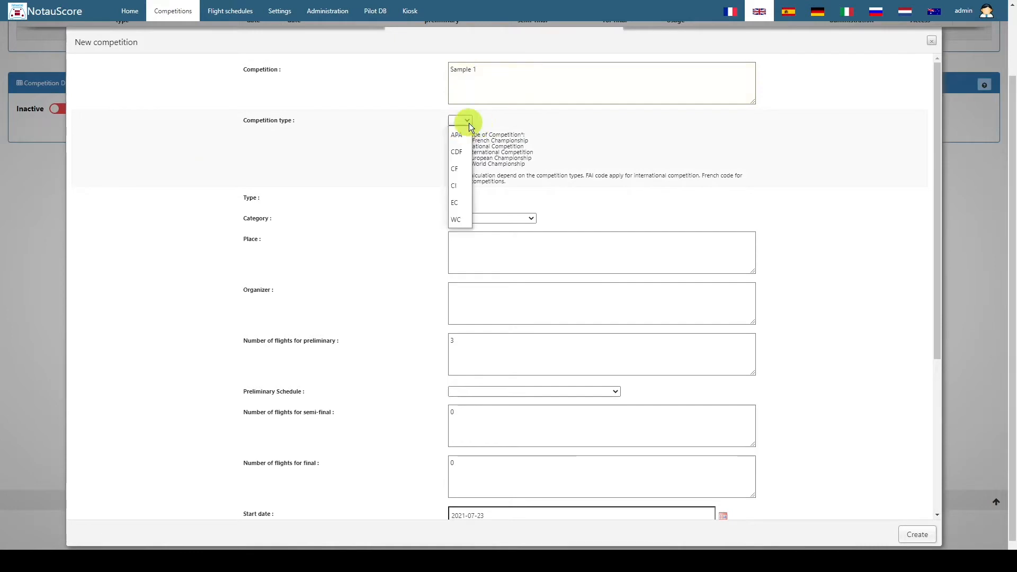
click(466, 135)
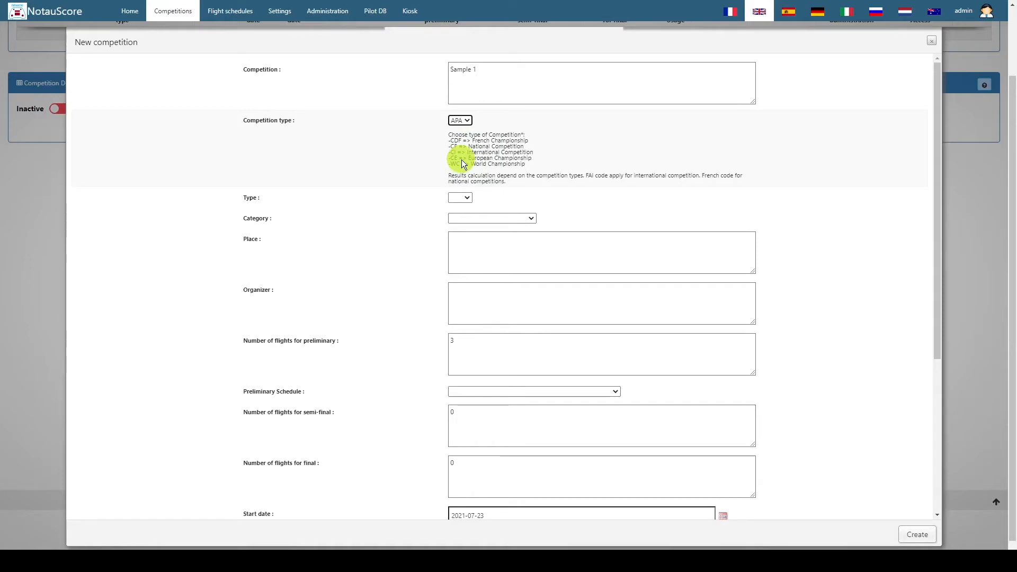
key(Tab)
- Set the new competition's type to F3A and its category to F3A APA 3FlightDiscard
click(465, 199)
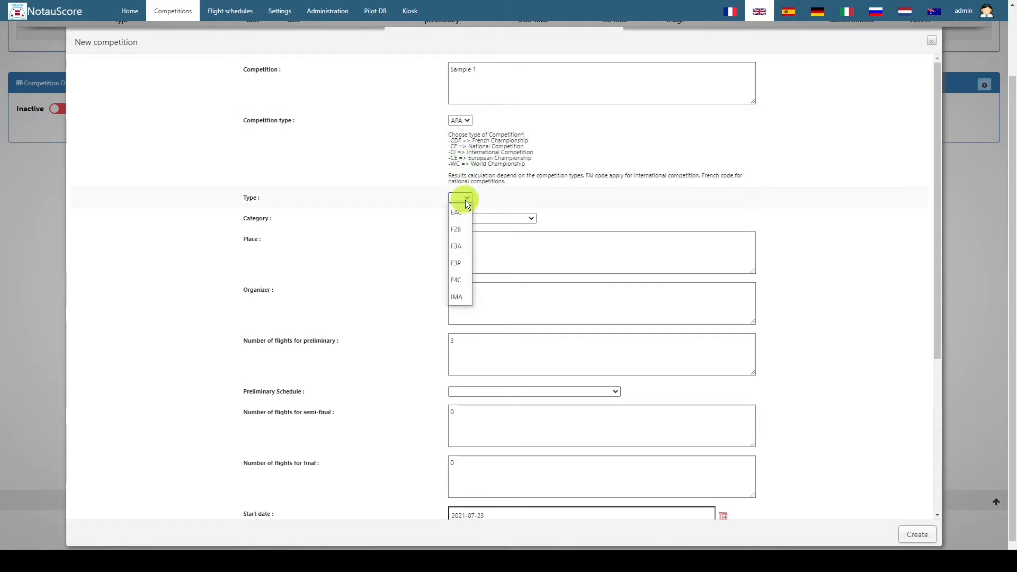
click(463, 249)
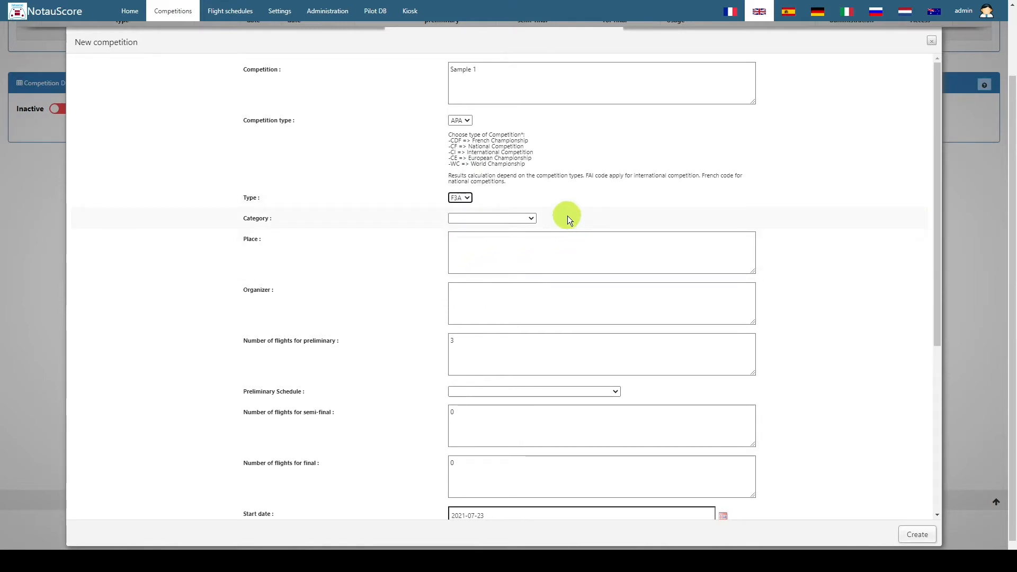
click(532, 219)
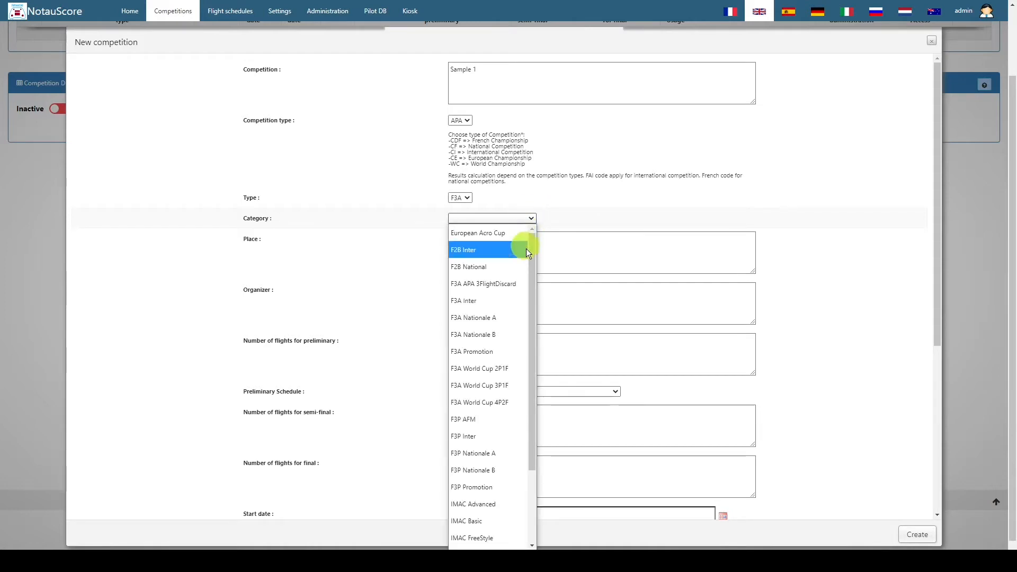
drag(534, 263, 531, 368)
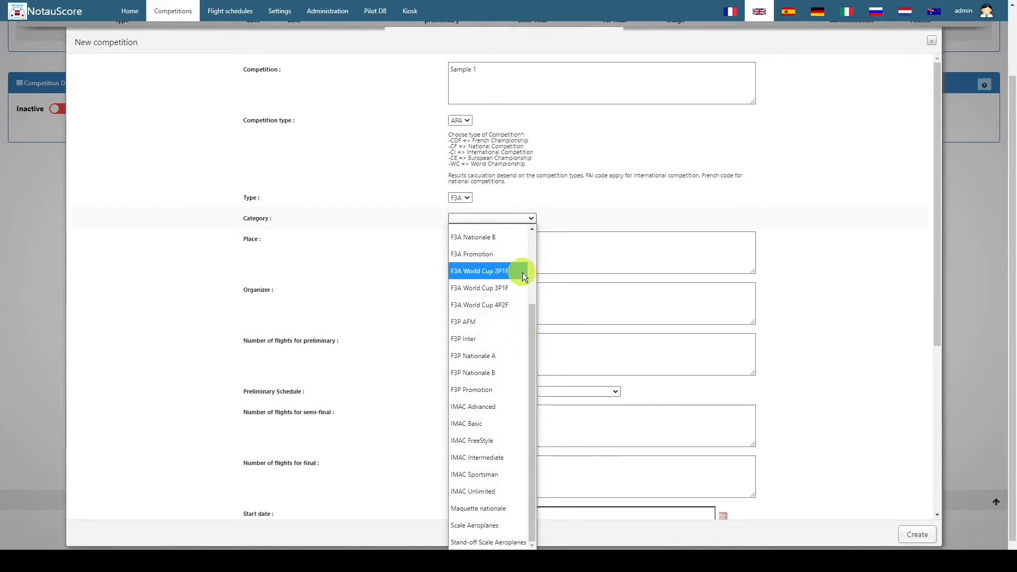
scroll(522, 272, up, 2)
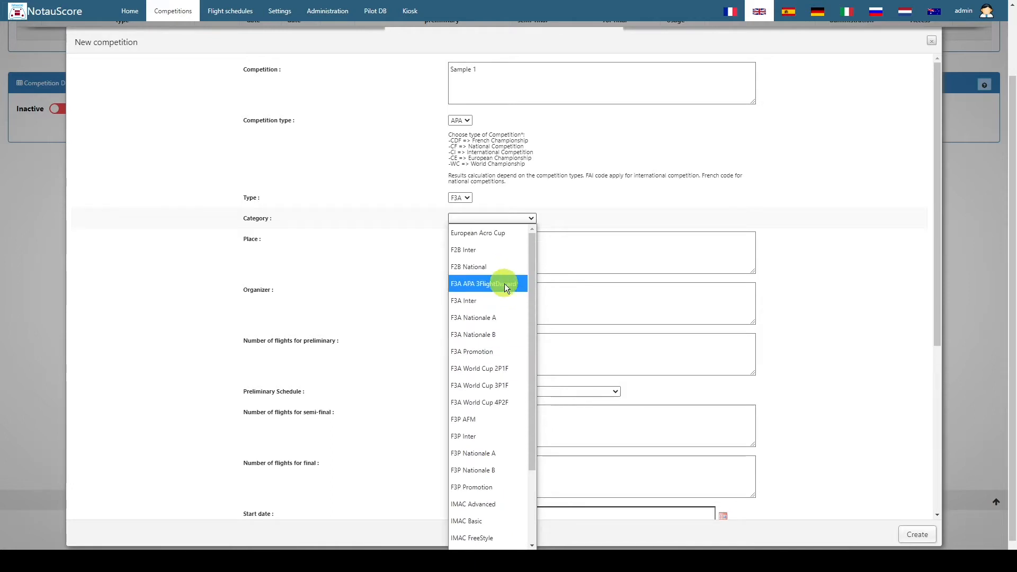
click(505, 284)
- Enter Brisbane as the competition's place and fill in the organizer's name
click(522, 254)
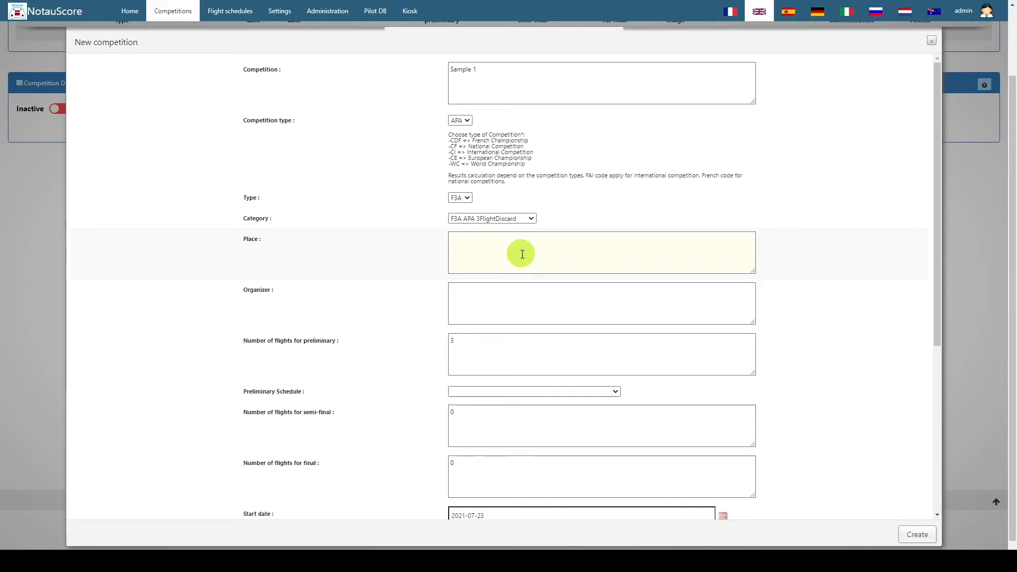
text(5)
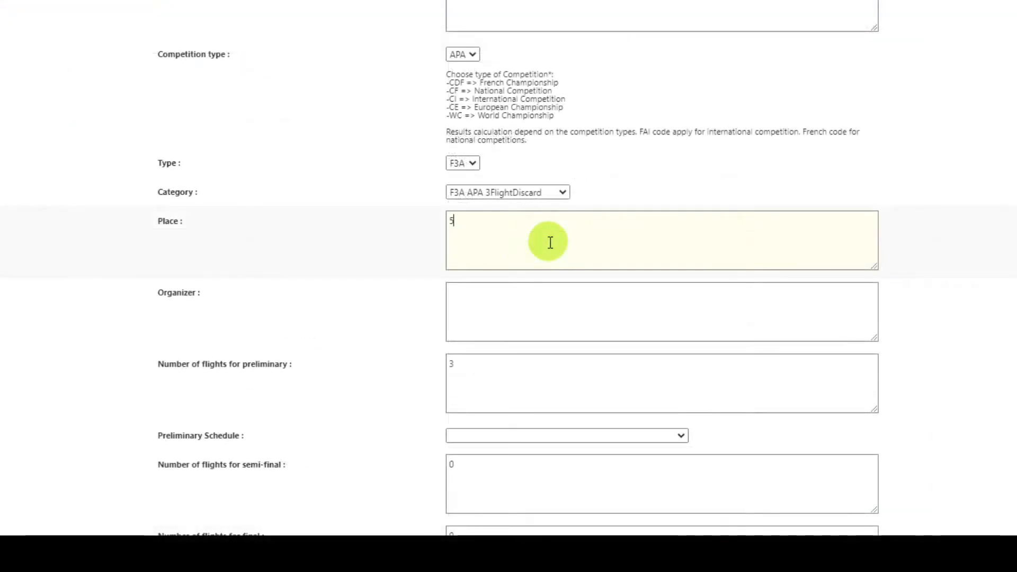
key(BackSpace)
text(Brisbane)
key(Tab)
text(James)
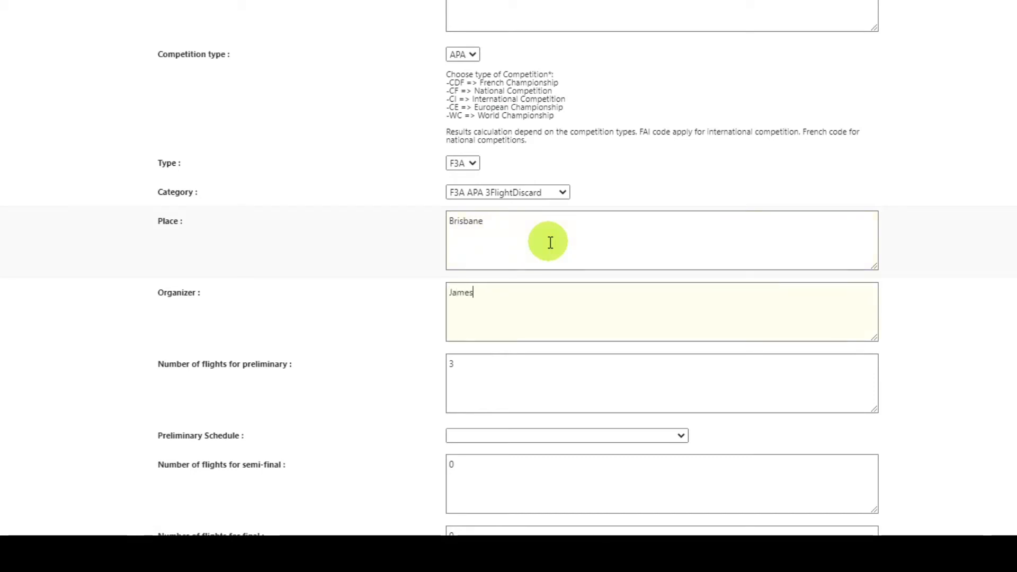
- Set the number of preliminary flights to 4 and the preliminary schedule to APA -Expert (FAI A23)
key(Tab)
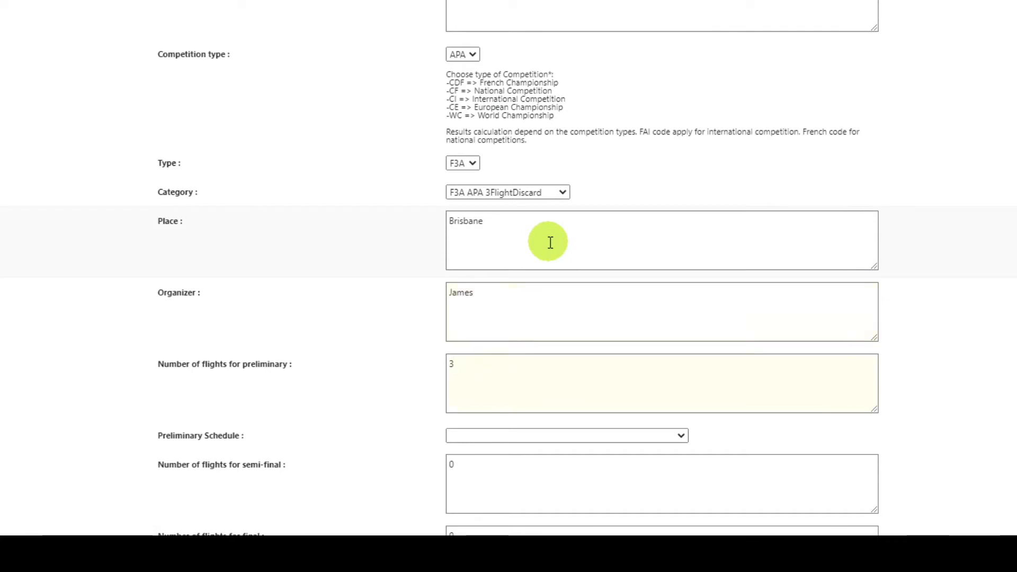
key(BackSpace)
text(4)
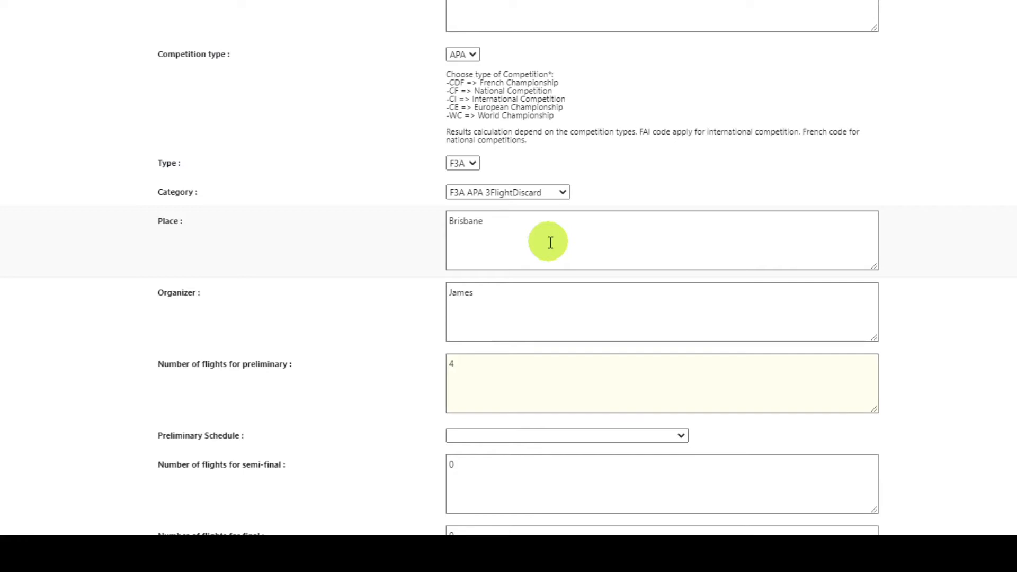
key(Tab)
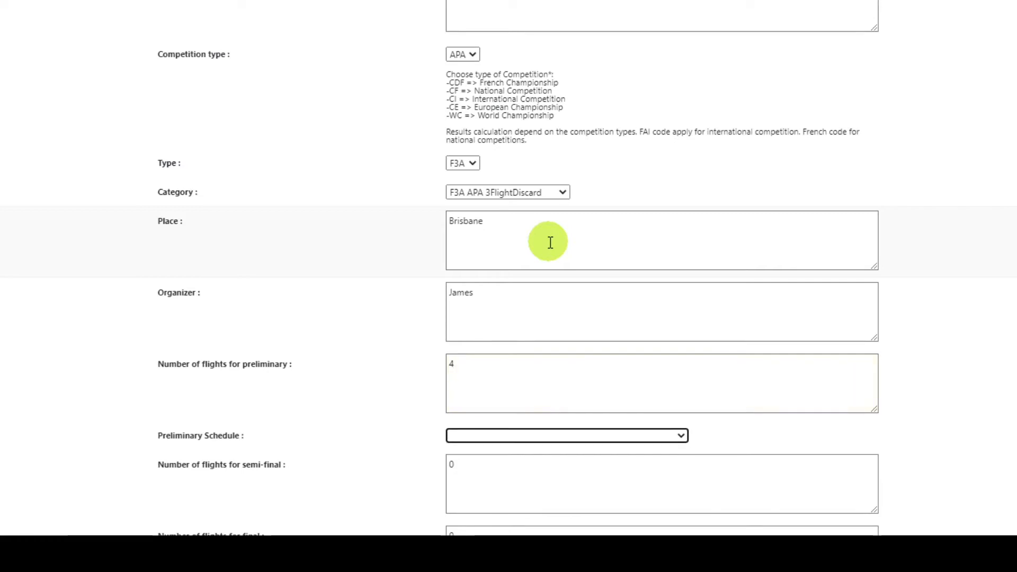
scroll(255, 290, down, 4)
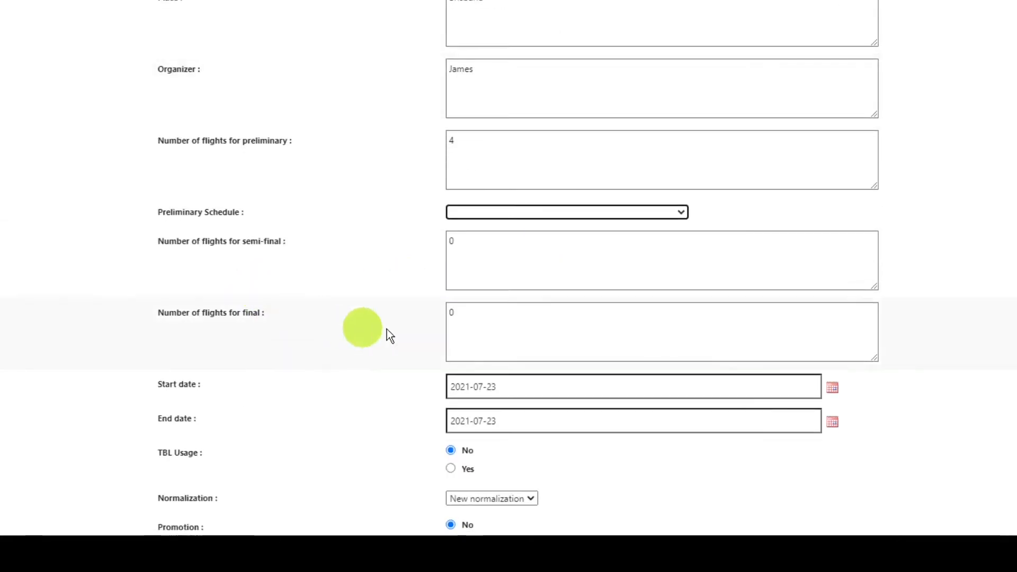
click(680, 216)
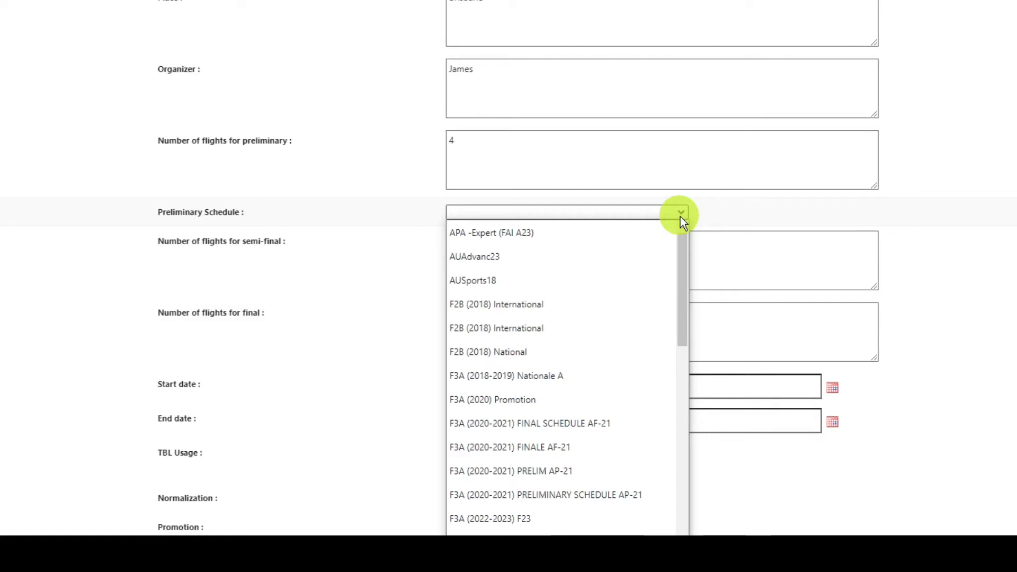
mouse_move(682, 268)
mouse_down()
mouse_move(682, 536)
mouse_move(685, 253)
mouse_up()
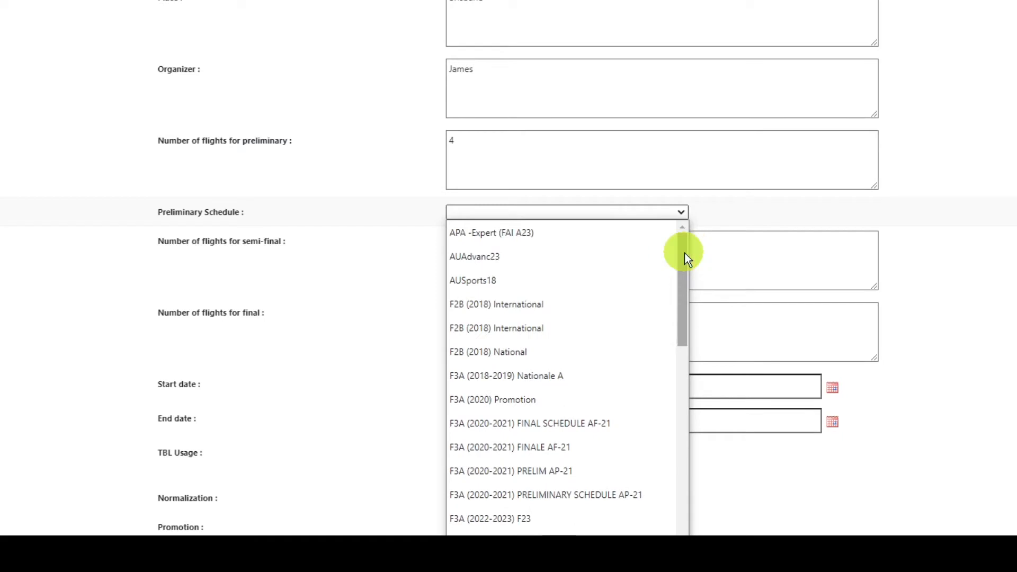
click(597, 233)
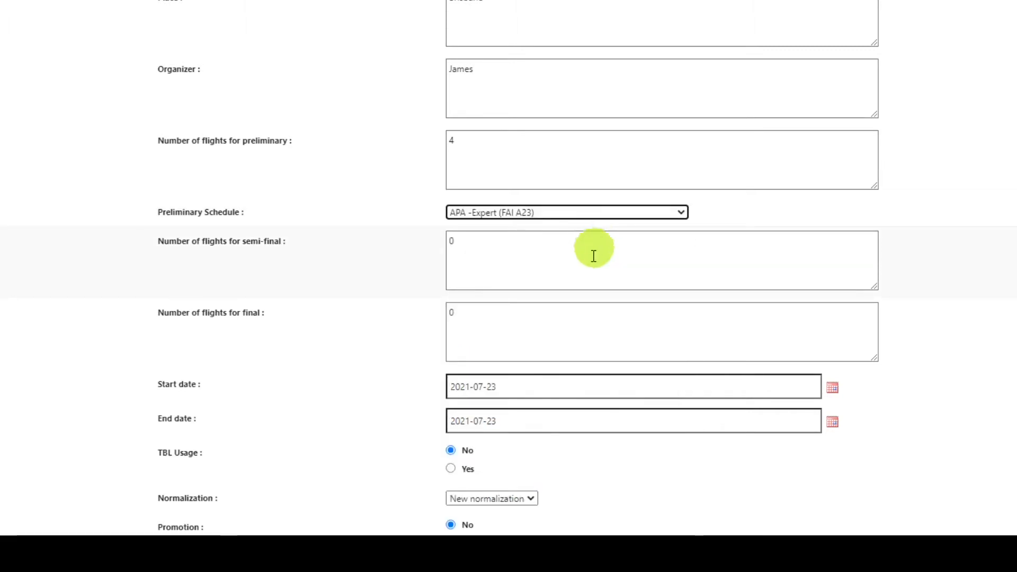
- Set the number of semi-final flights to 2 and the semi-final program to APA -Expert (FAI A23)
click(590, 255)
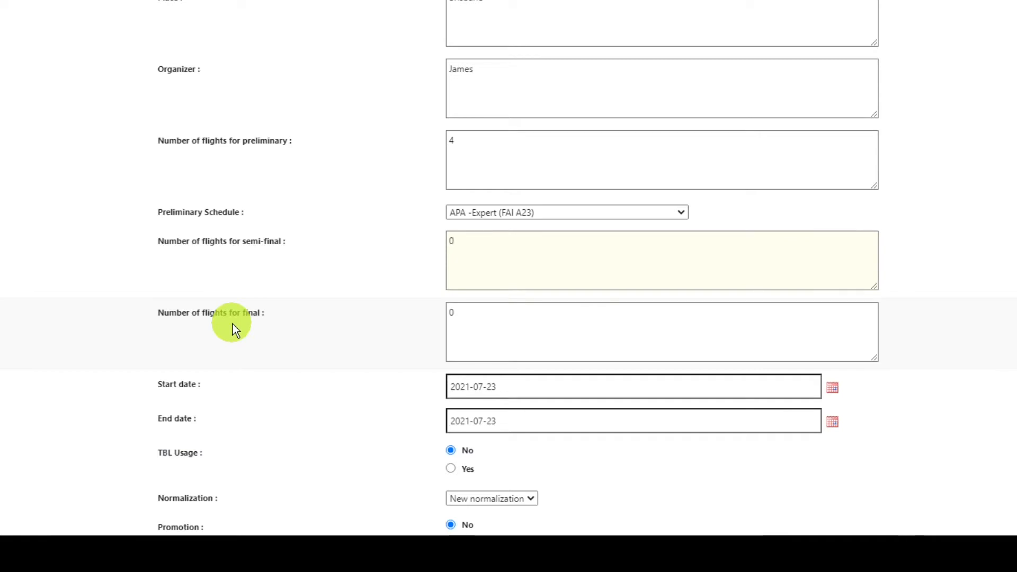
key(BackSpace)
text(2)
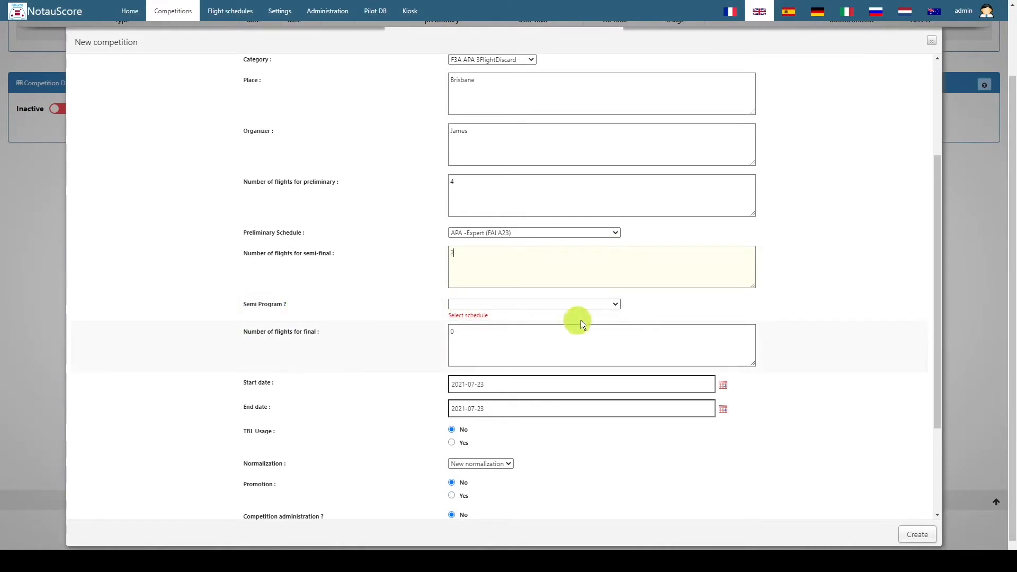
click(616, 304)
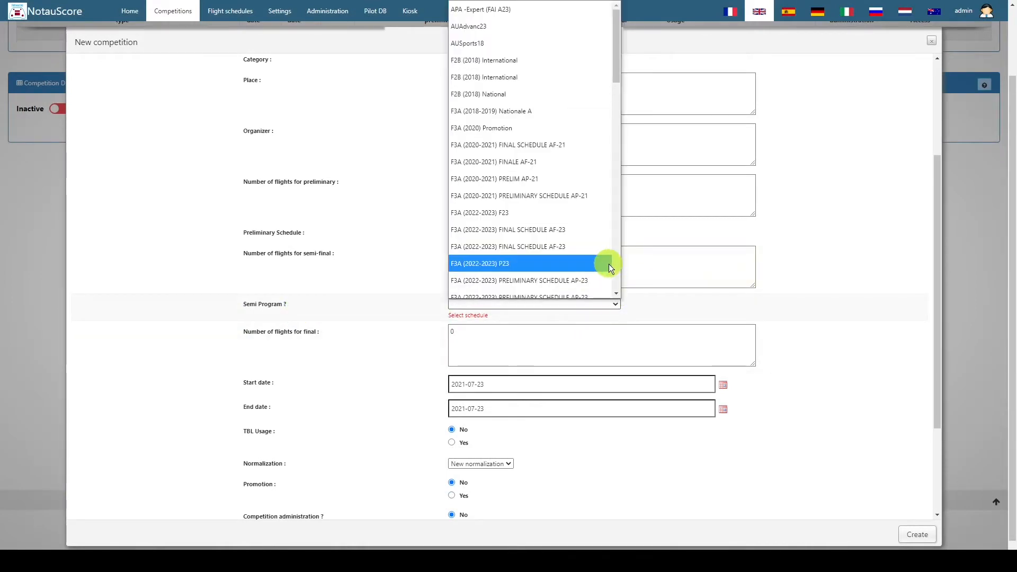
click(527, 14)
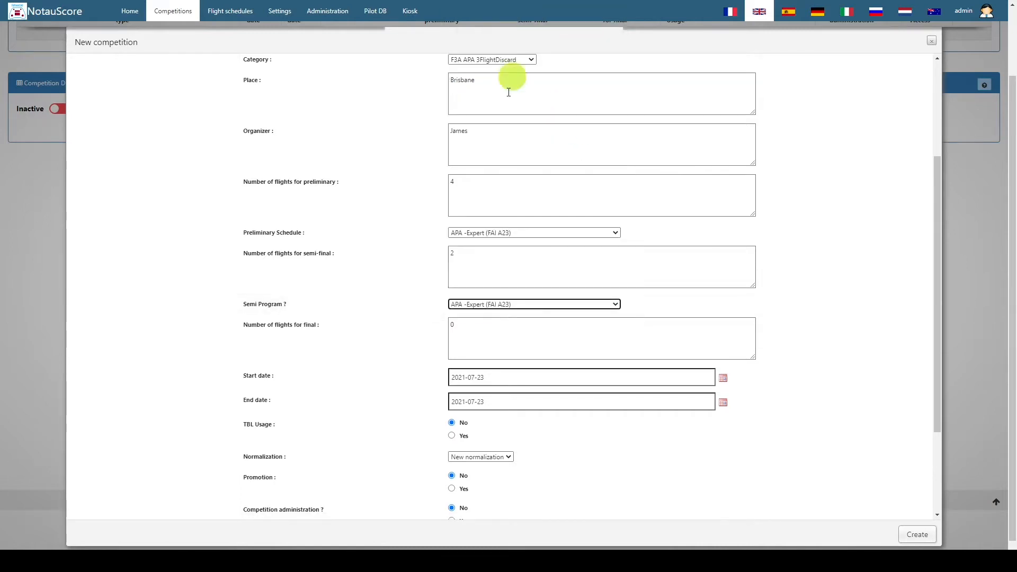
- Set the number of final flights to 2 and the final program to APA -Expert (FAI A23)
click(477, 334)
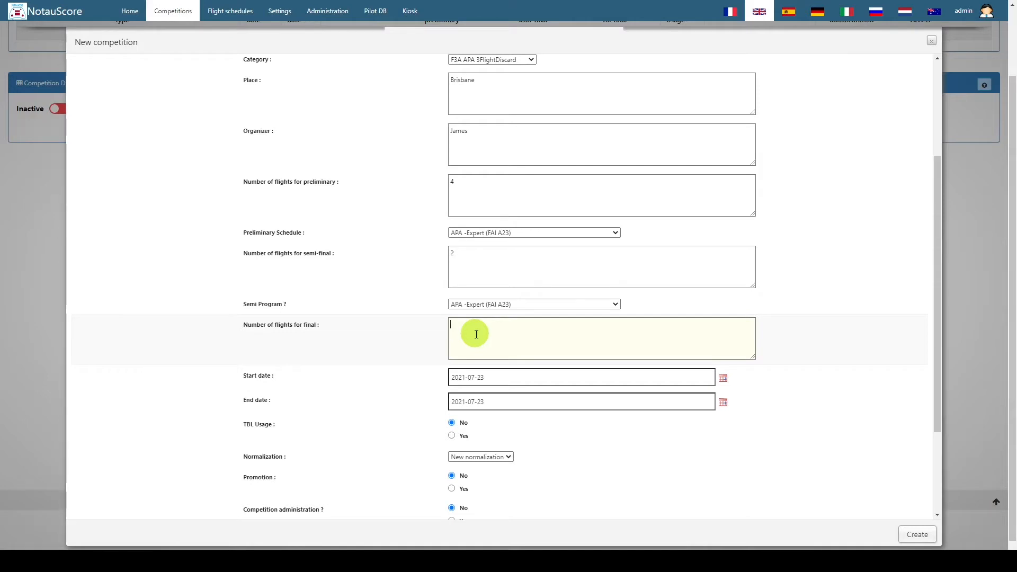
text(2)
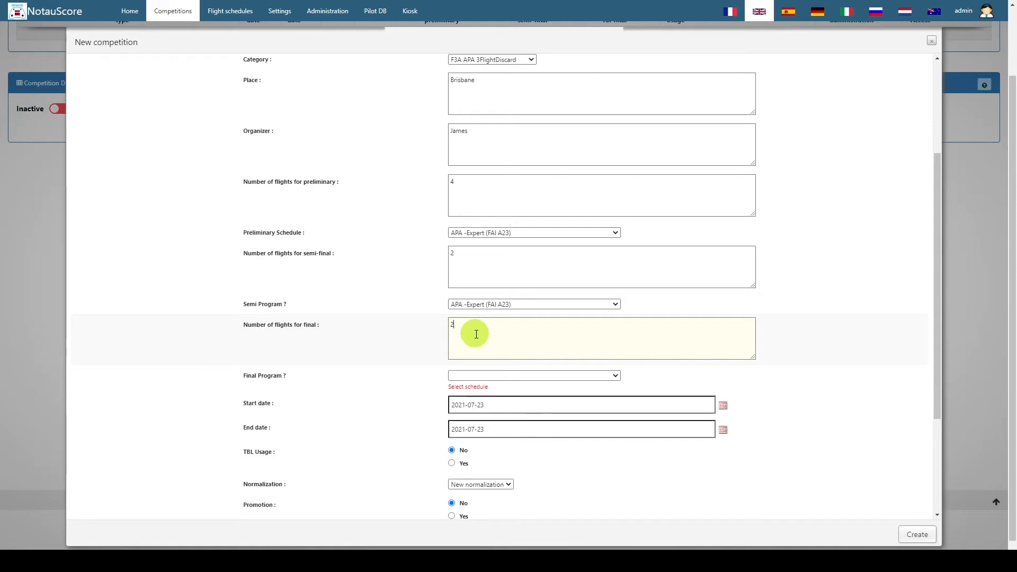
click(612, 375)
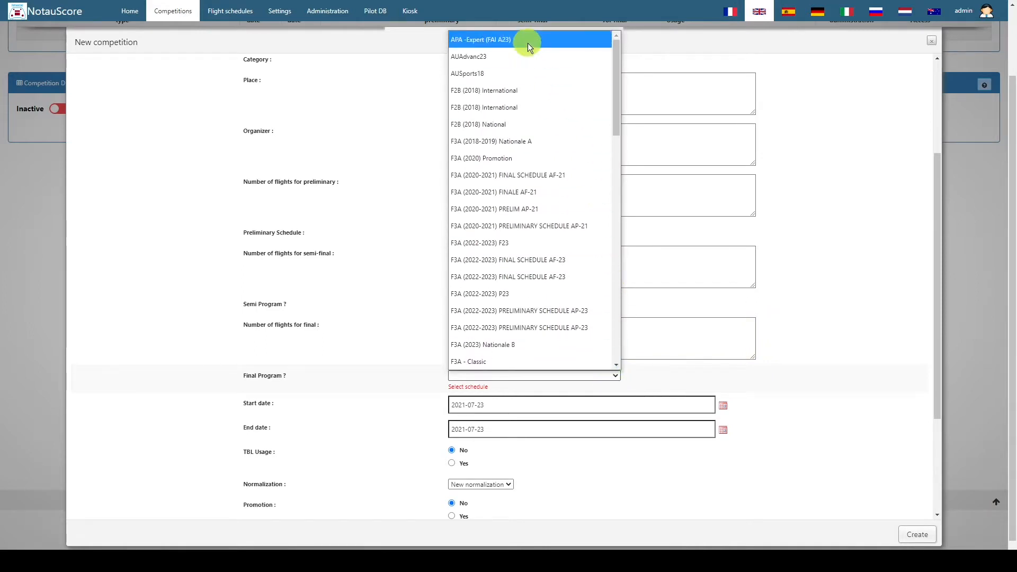
click(528, 43)
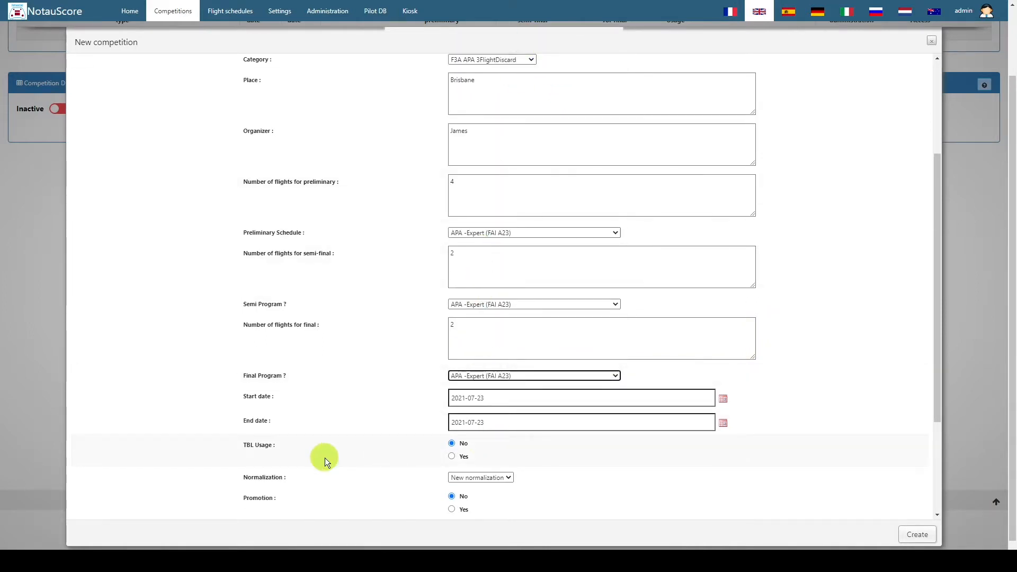
- Set the competition's start date to 2021-07-24 and its end date to 2021-07-25
scroll(325, 458, down, 3)
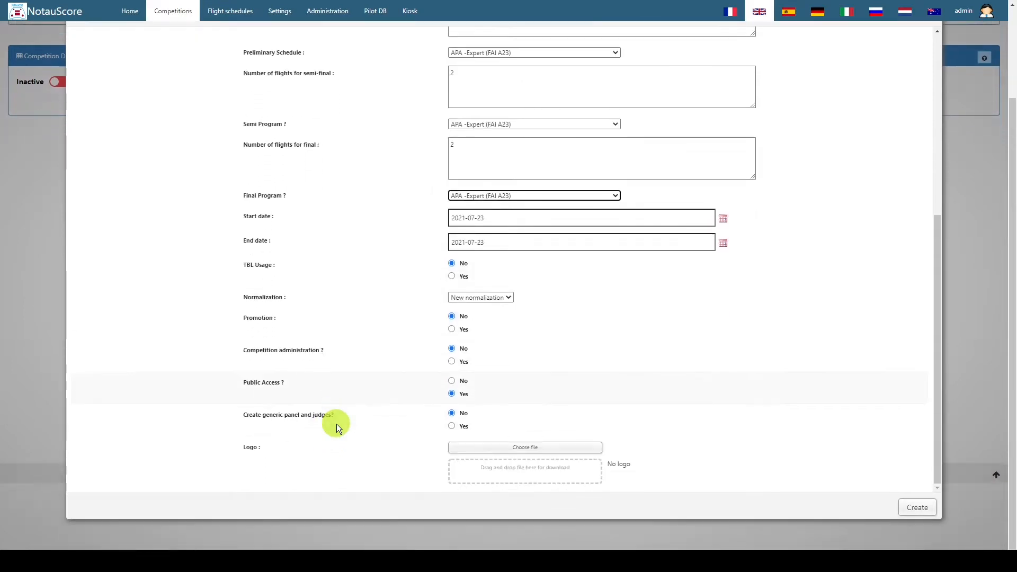
click(518, 219)
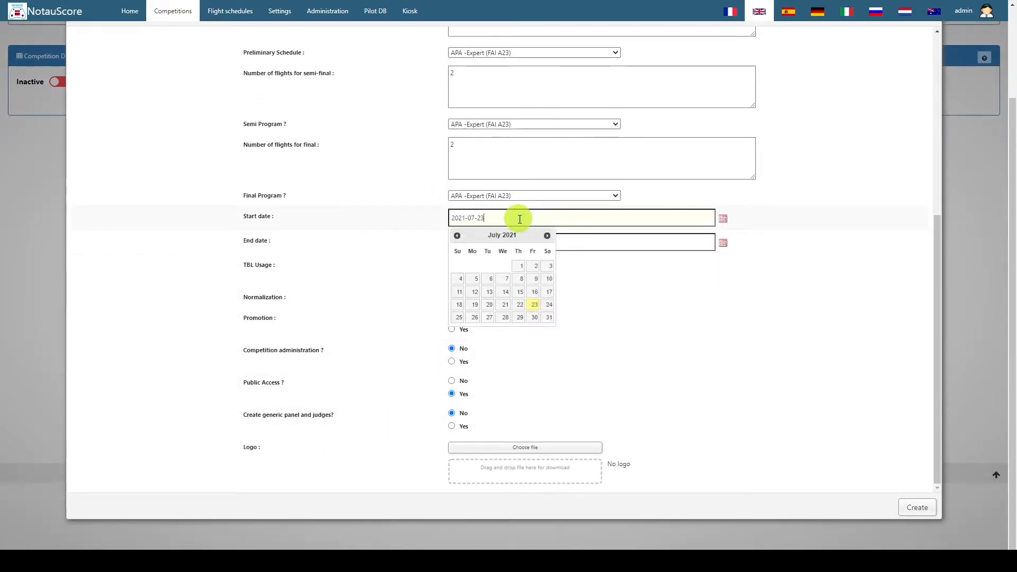
click(551, 307)
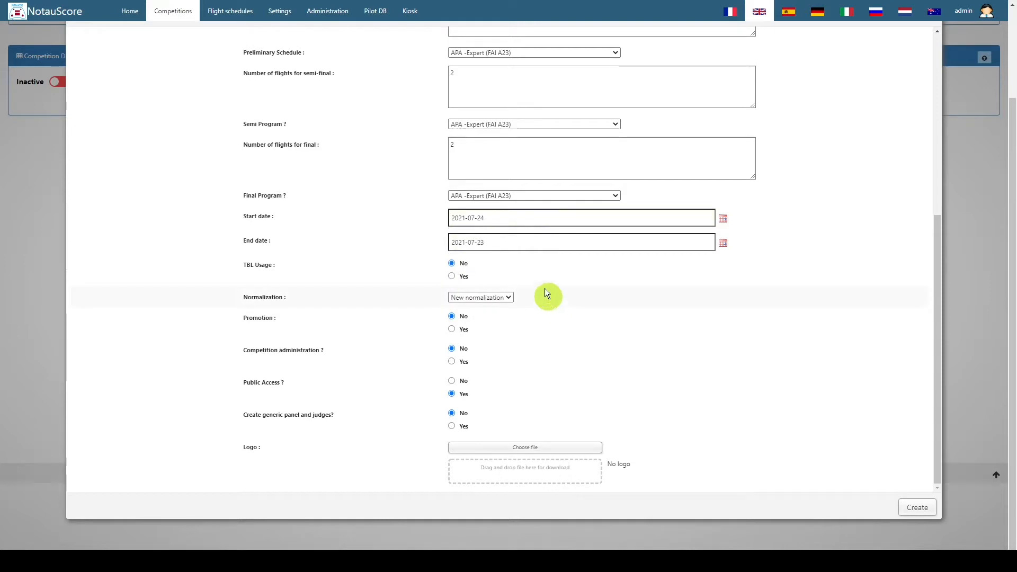
click(535, 241)
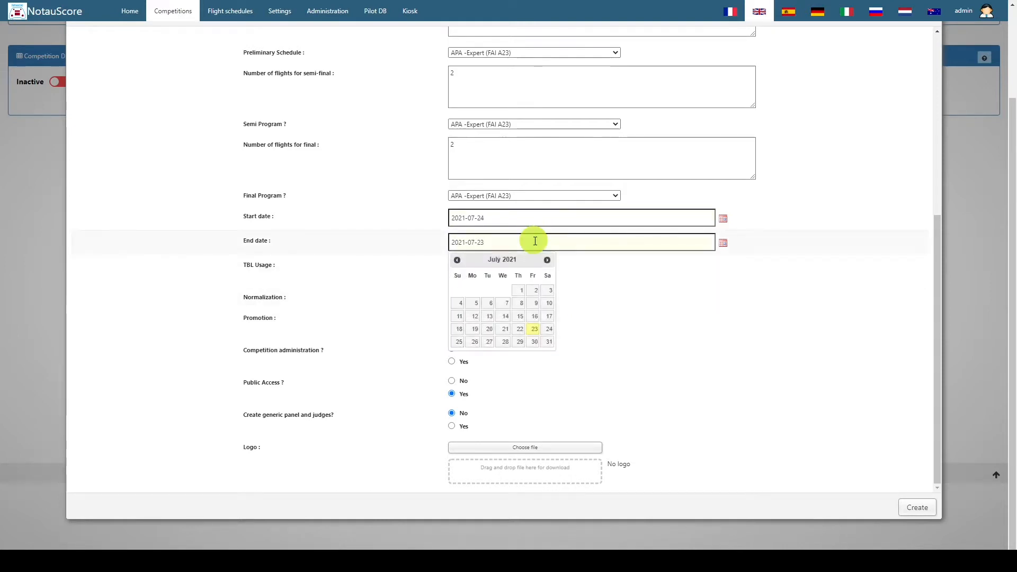
click(459, 343)
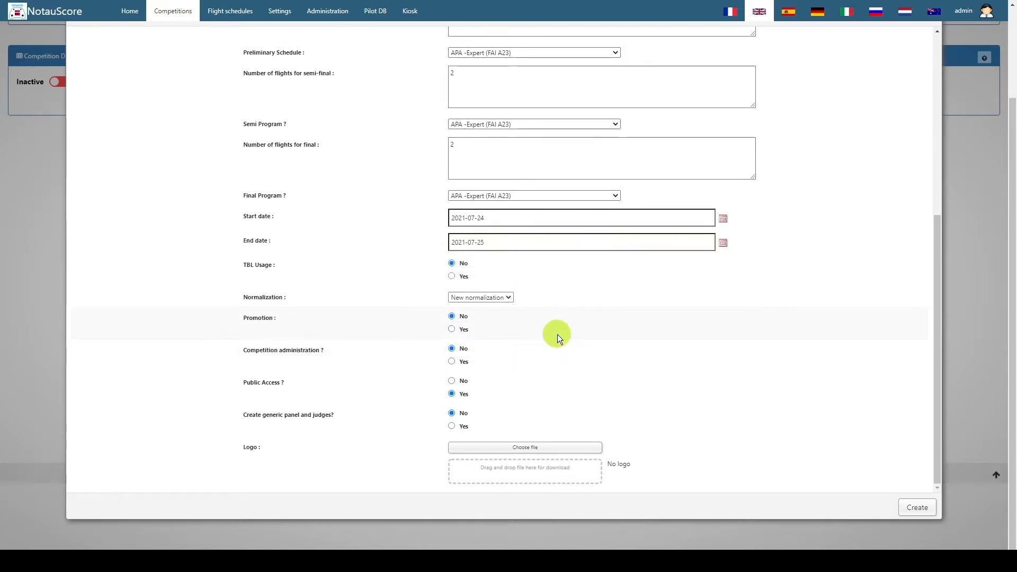
- Set TBL usage to No for the competition
click(453, 268)
click(453, 277)
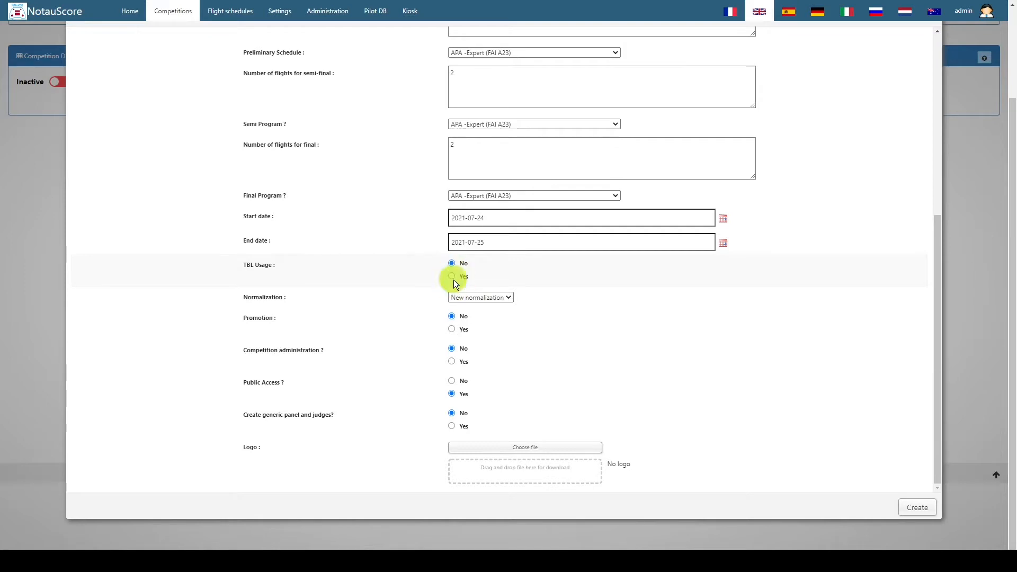
click(456, 268)
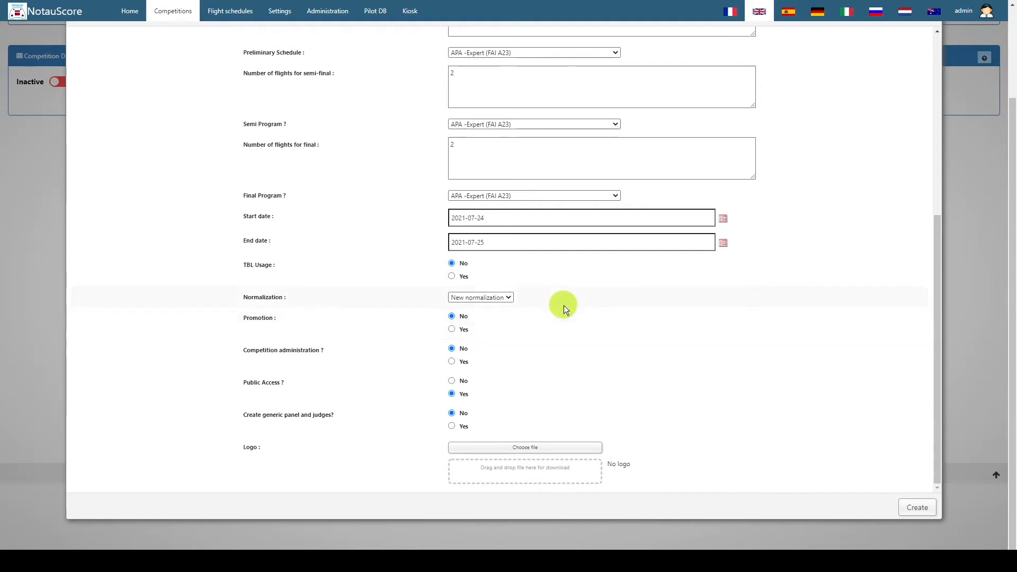
- Keep the normalization at New normalization and set the creation of a generic panel and judges to Yes
click(509, 298)
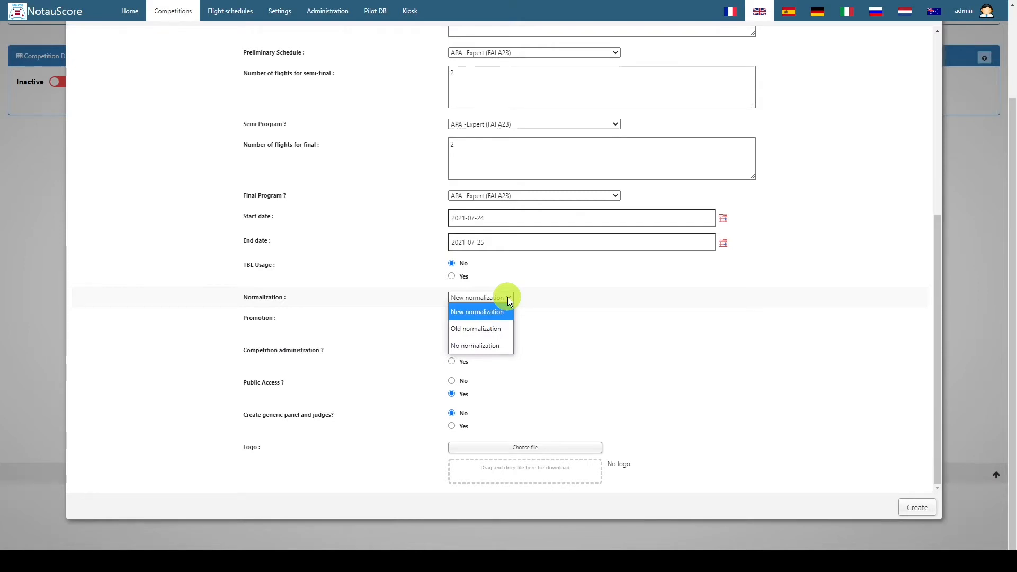
click(507, 297)
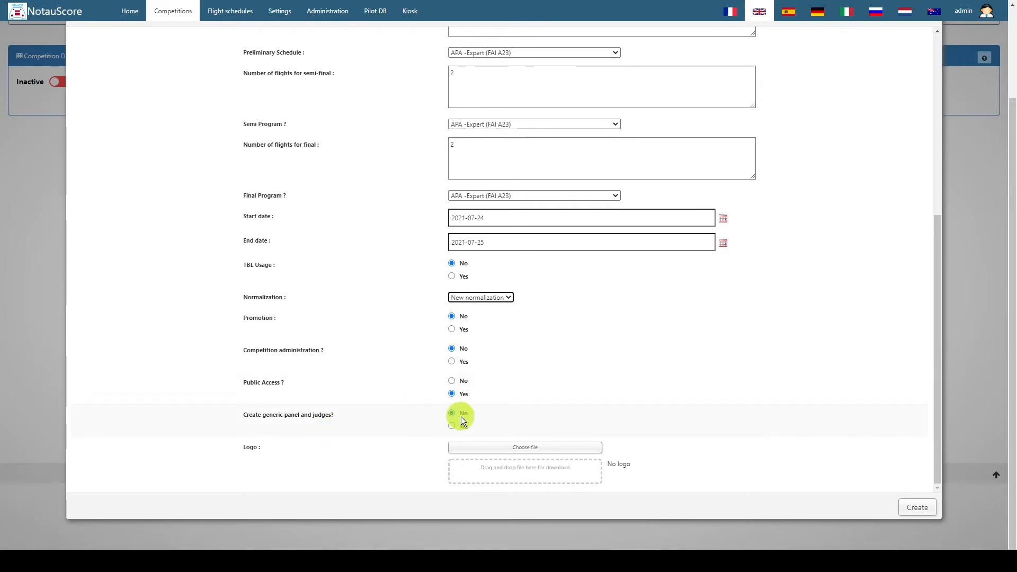
click(453, 427)
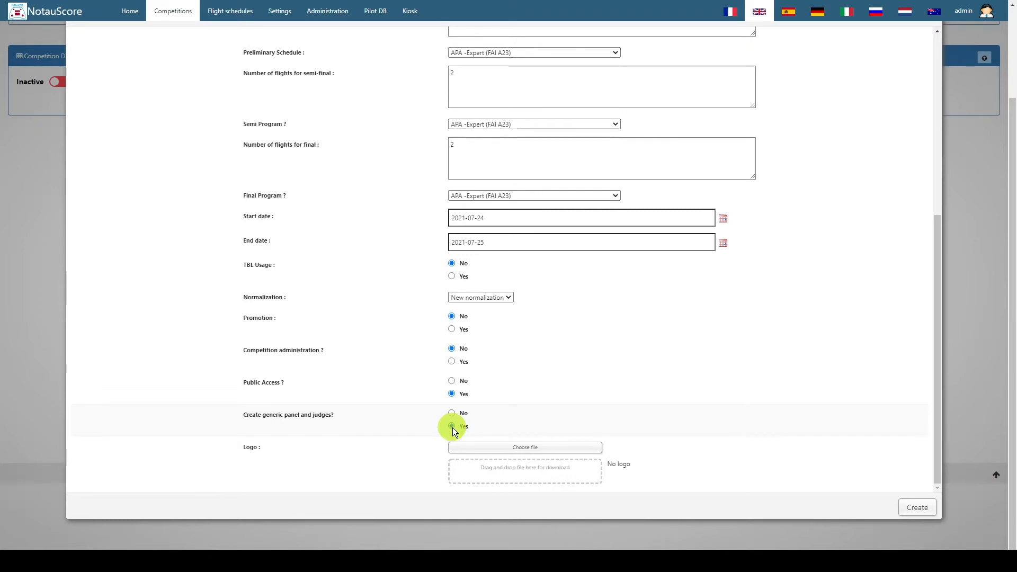
- Review all the entered details of the Sample 1 competition and create it
scroll(425, 260, up, 5)
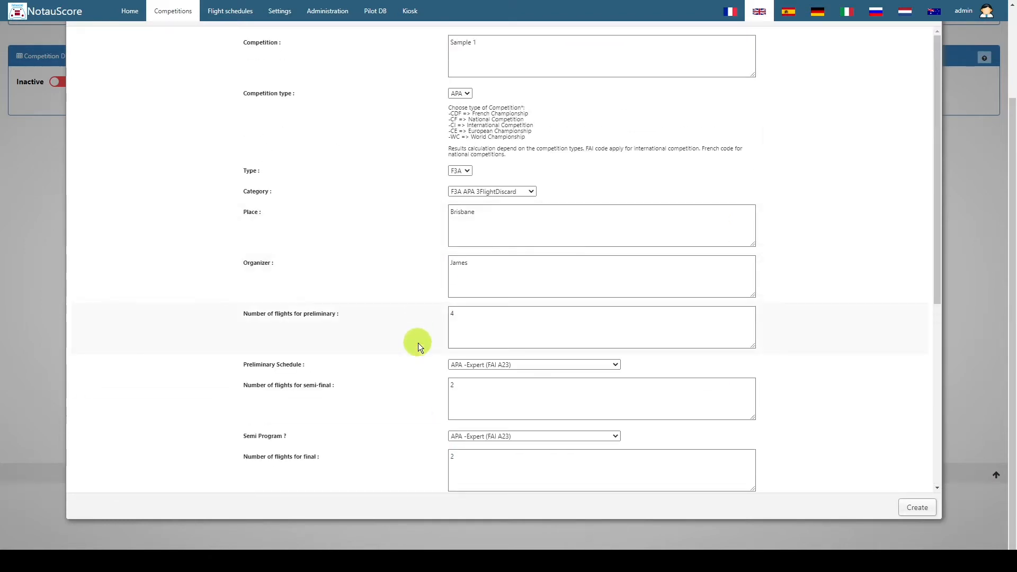
scroll(416, 401, down, 3)
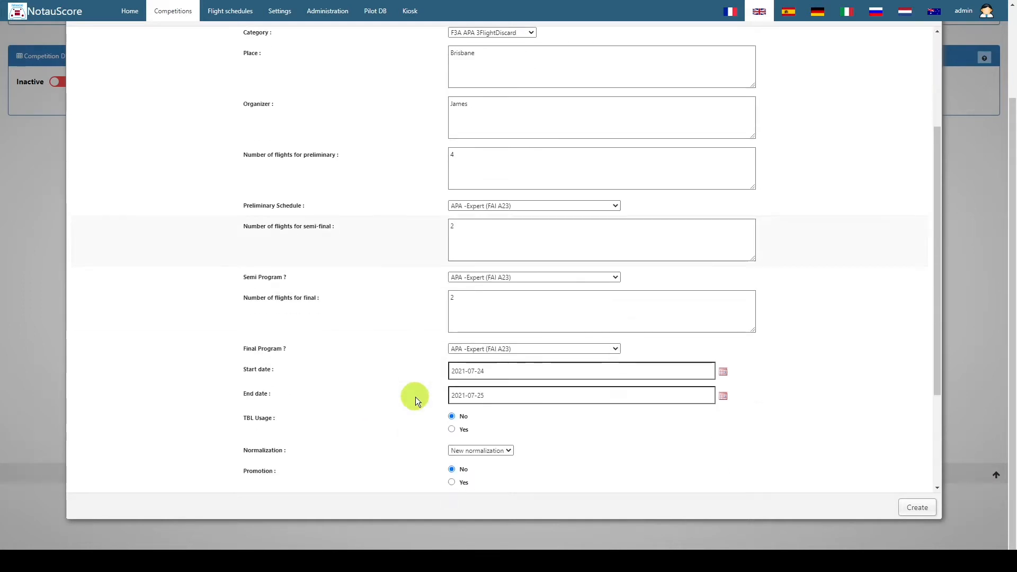
scroll(419, 369, down, 3)
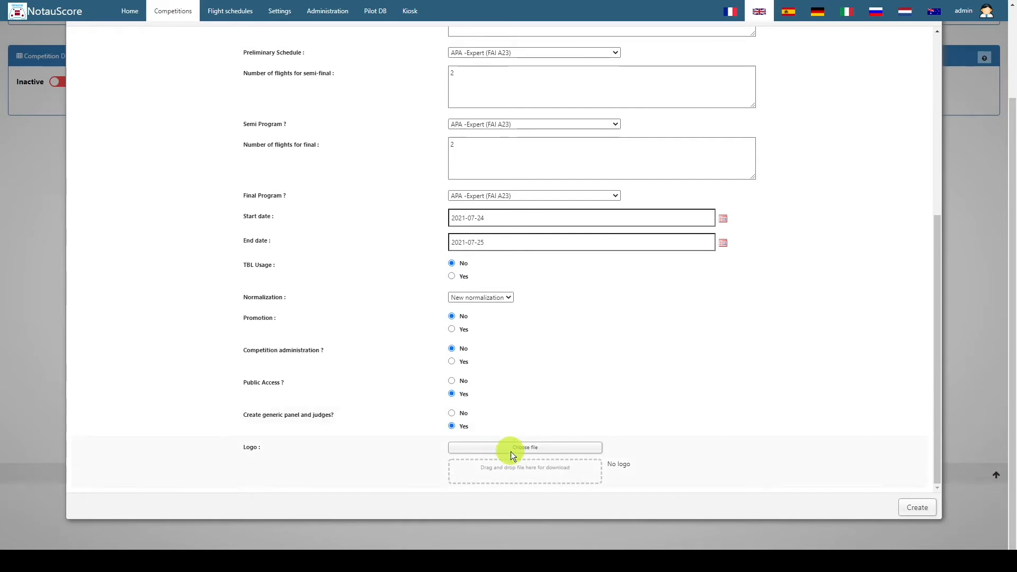
click(918, 509)
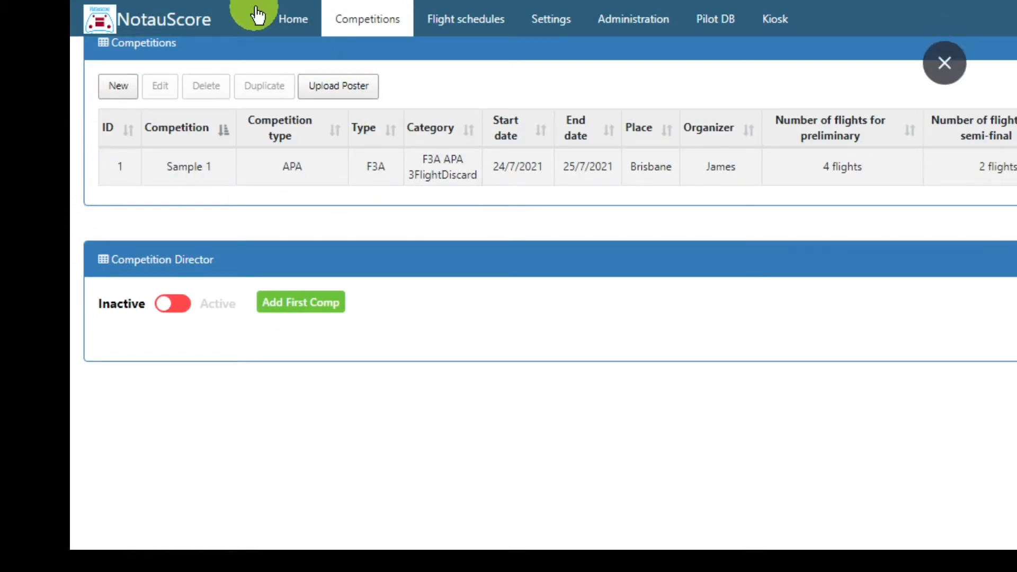
- Open the competition administration page for Sample 1 and collapse its Judges, Competitors, and Flight Orders and Next Pilot sections
click(287, 21)
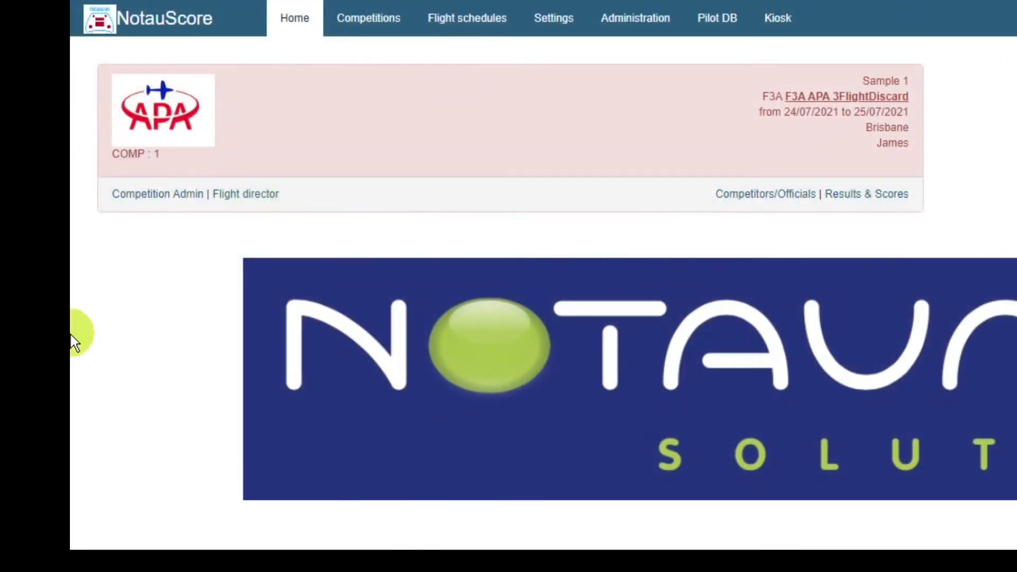
click(159, 206)
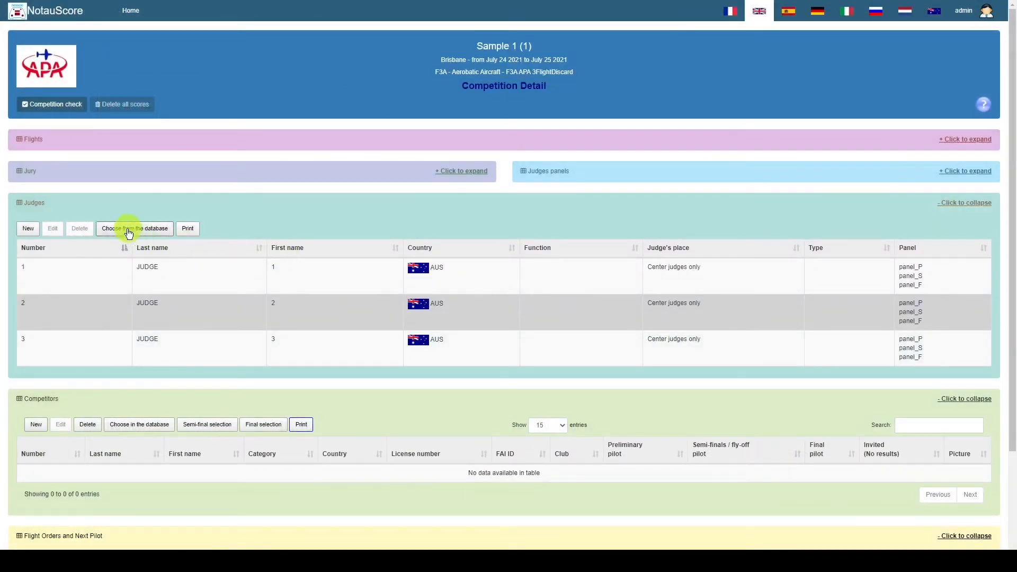
click(33, 205)
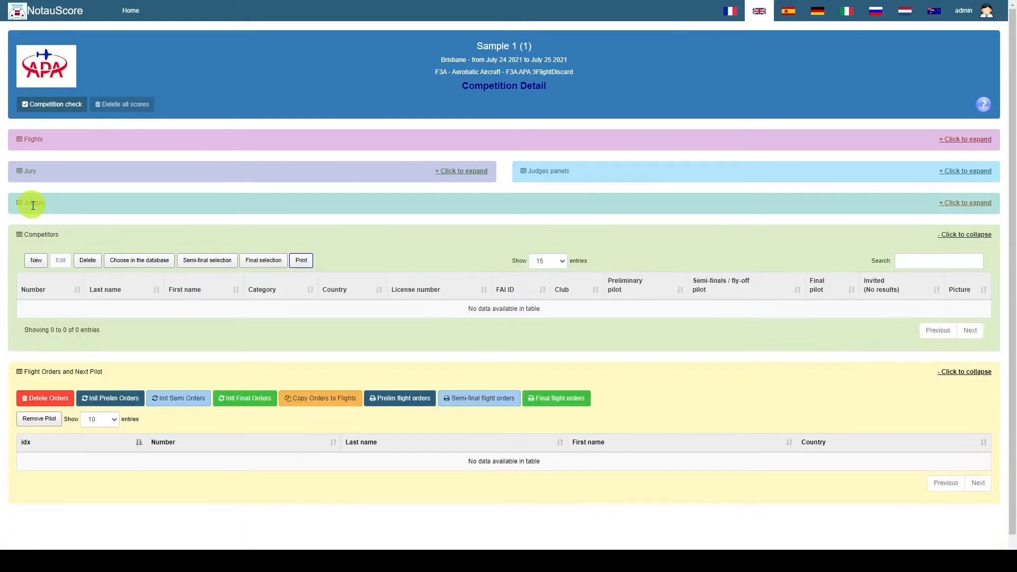
click(33, 234)
click(38, 266)
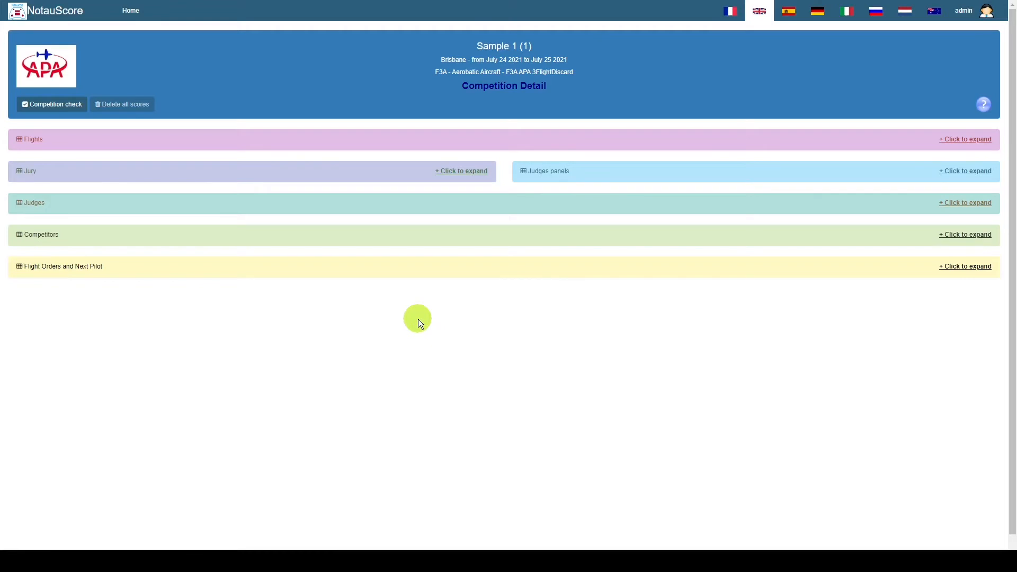
- Expand the Flights section and examine which flights belong to the preliminary, semi-final and final phases
click(964, 139)
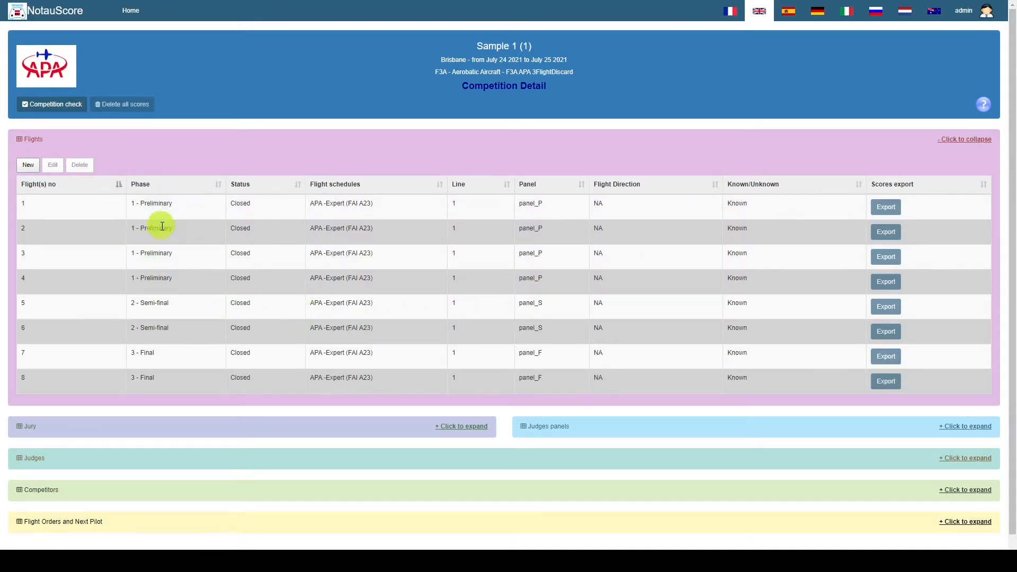
click(202, 260)
click(192, 287)
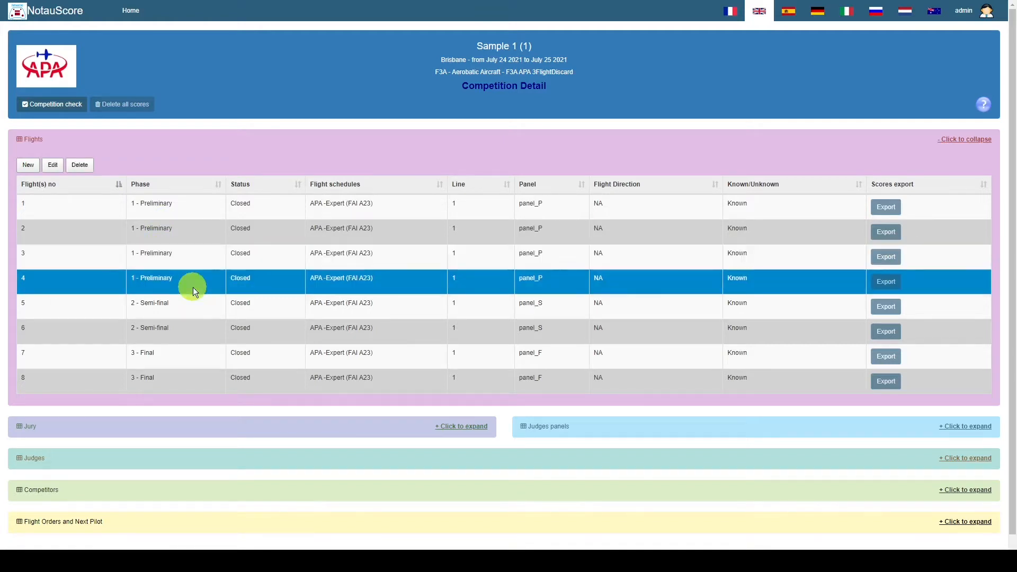
click(197, 311)
click(199, 355)
click(201, 383)
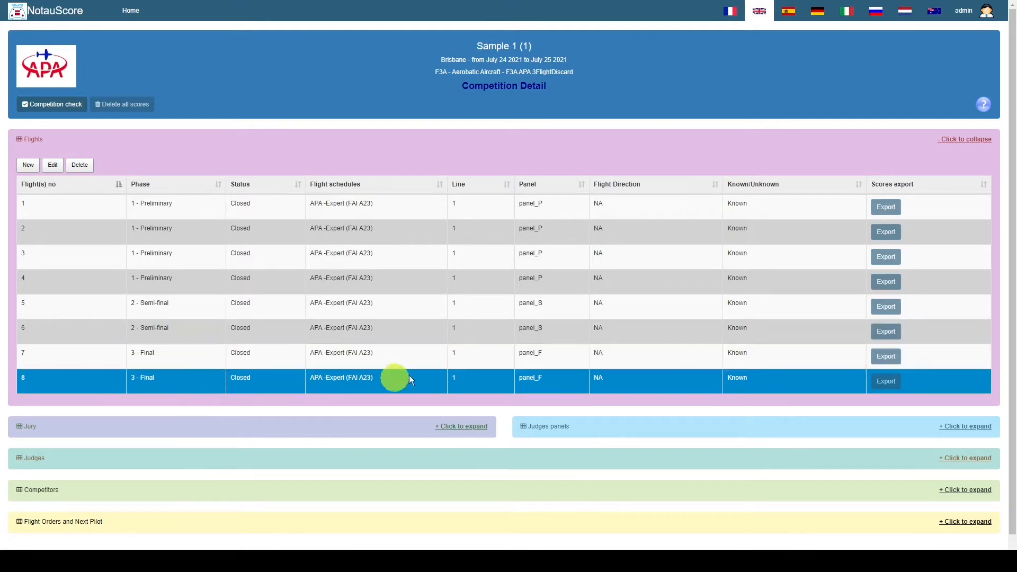
- Examine the judging panel assigned to each flight, from flight 1 through flight 8
click(562, 208)
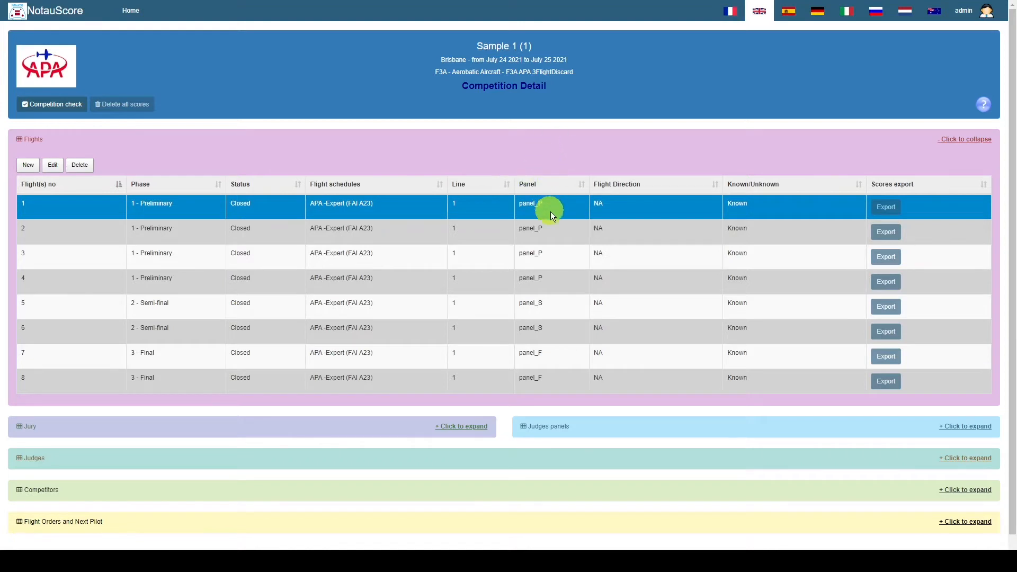
click(551, 235)
click(553, 262)
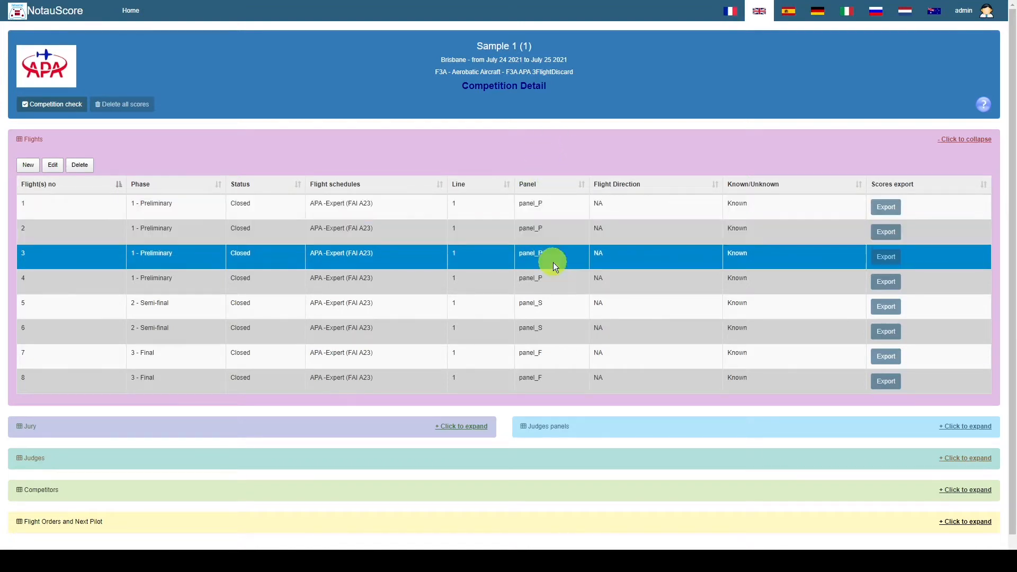
click(556, 280)
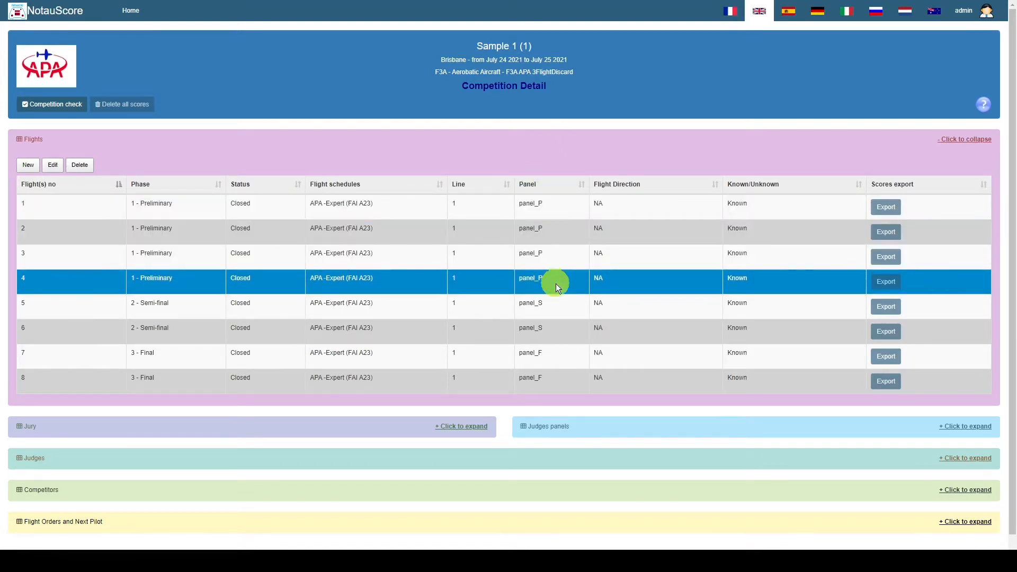
click(558, 310)
click(561, 327)
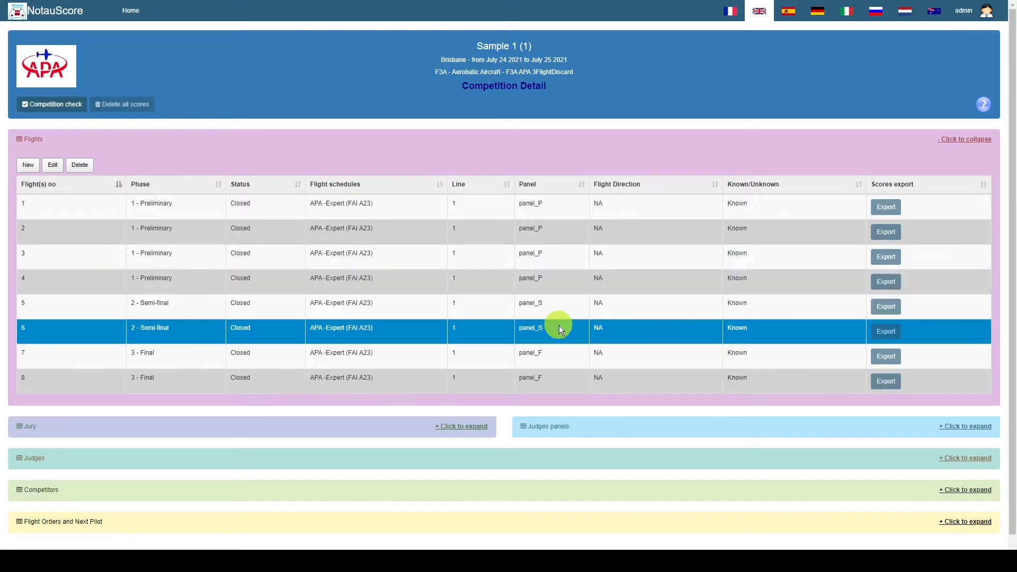
click(557, 354)
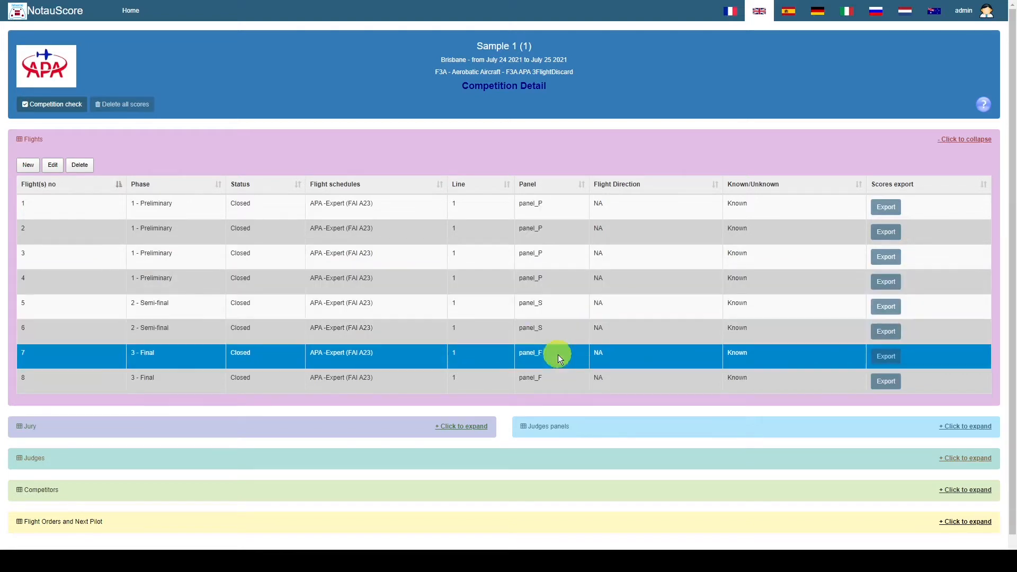
click(555, 386)
- Expand the Judges panels section to view the panels and their phases
scroll(541, 382, down, 1)
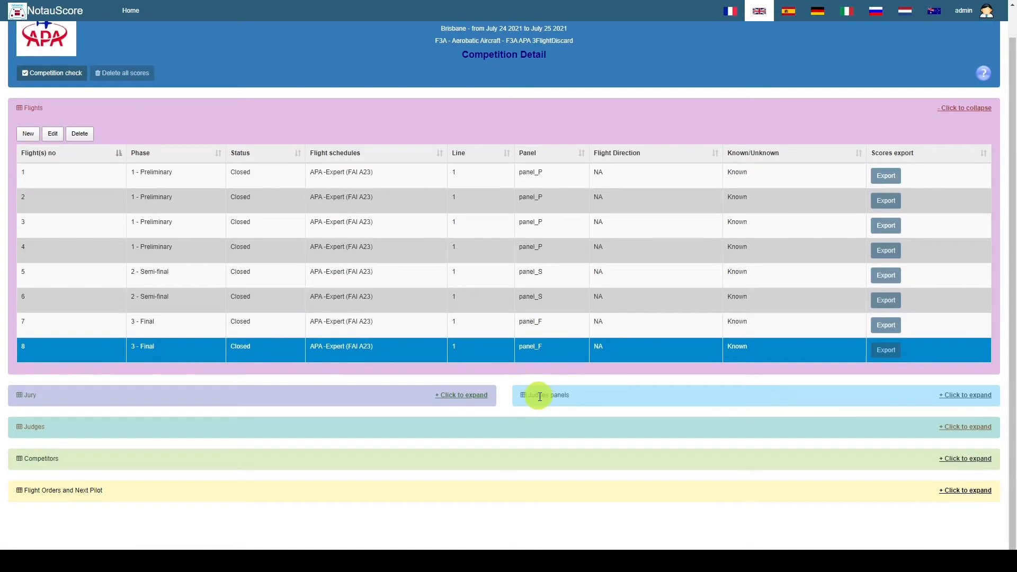
click(540, 392)
scroll(542, 391, down, 1)
scroll(542, 391, down, 1)
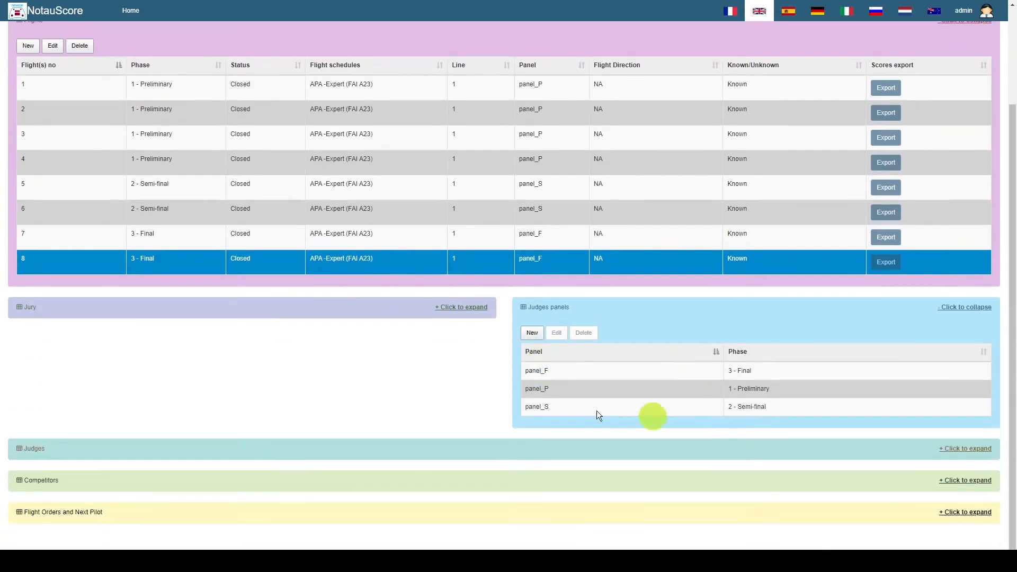
- Inspect the name and phase settings of panel_F without saving, and collapse the Judges panels section
click(603, 372)
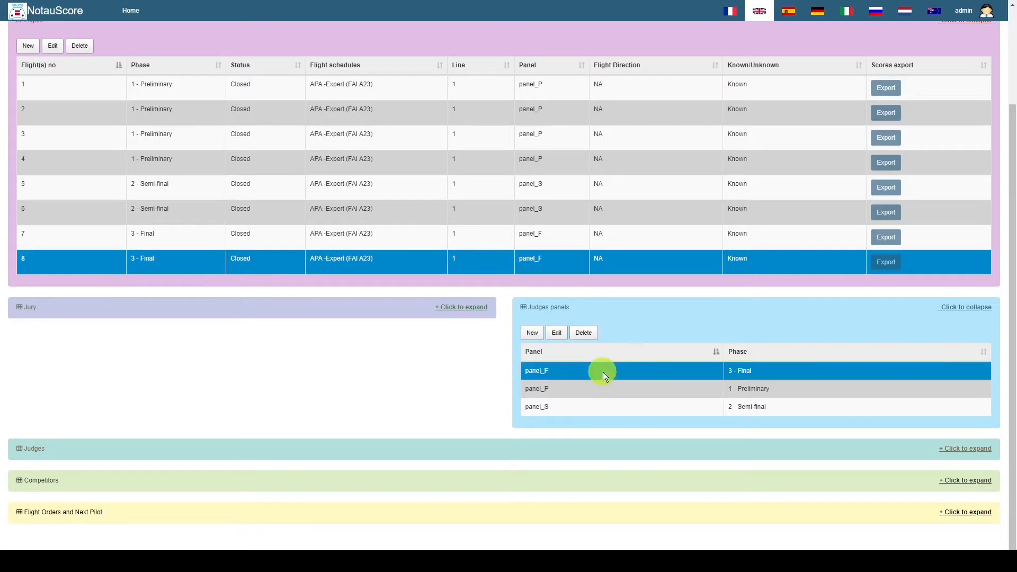
click(558, 334)
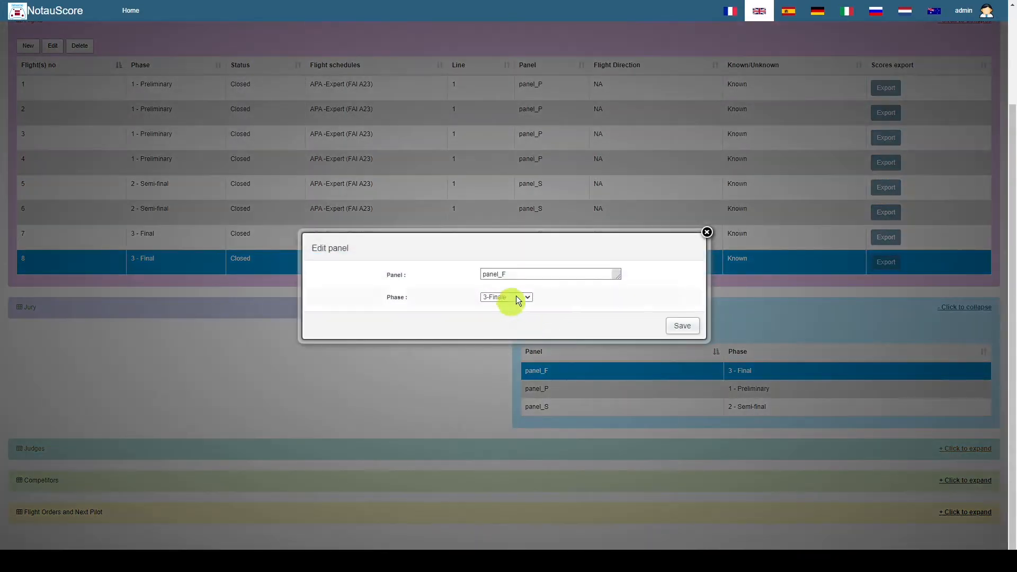
click(542, 274)
click(528, 296)
click(528, 296)
click(708, 233)
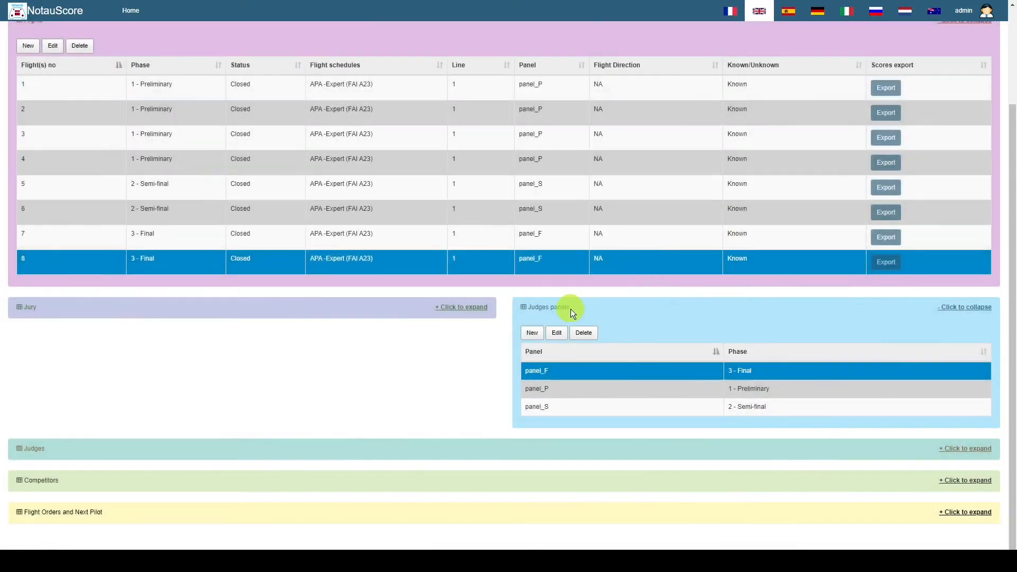
click(571, 310)
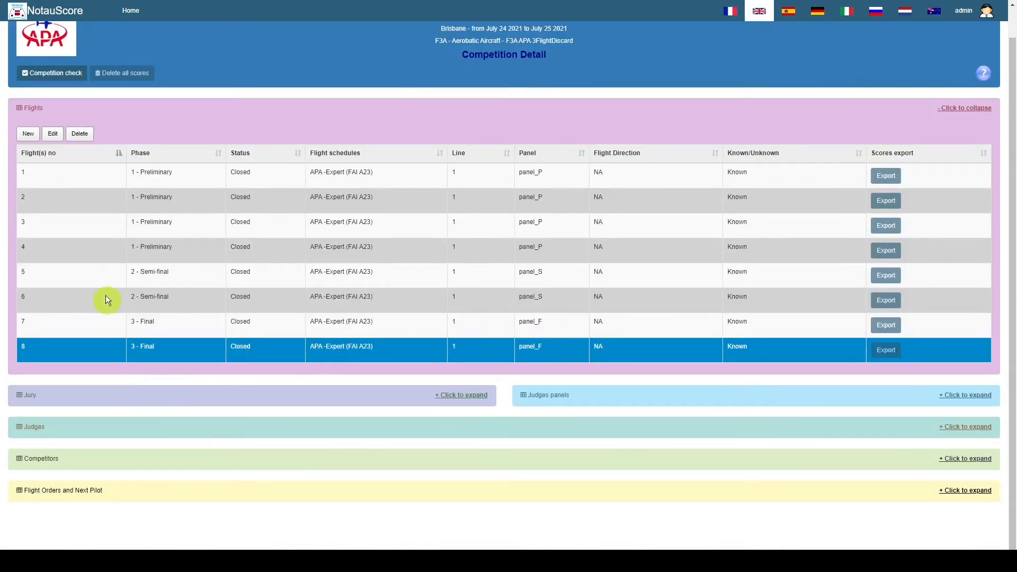
- Collapse the Flights section and view the function options for a new jury entry in the Jury section without creating one
click(37, 108)
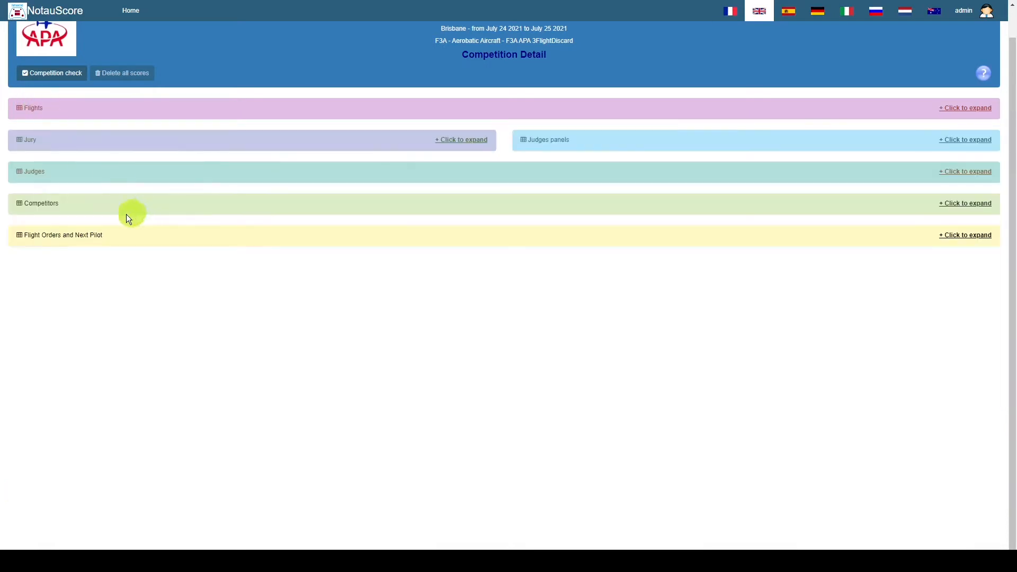
click(39, 140)
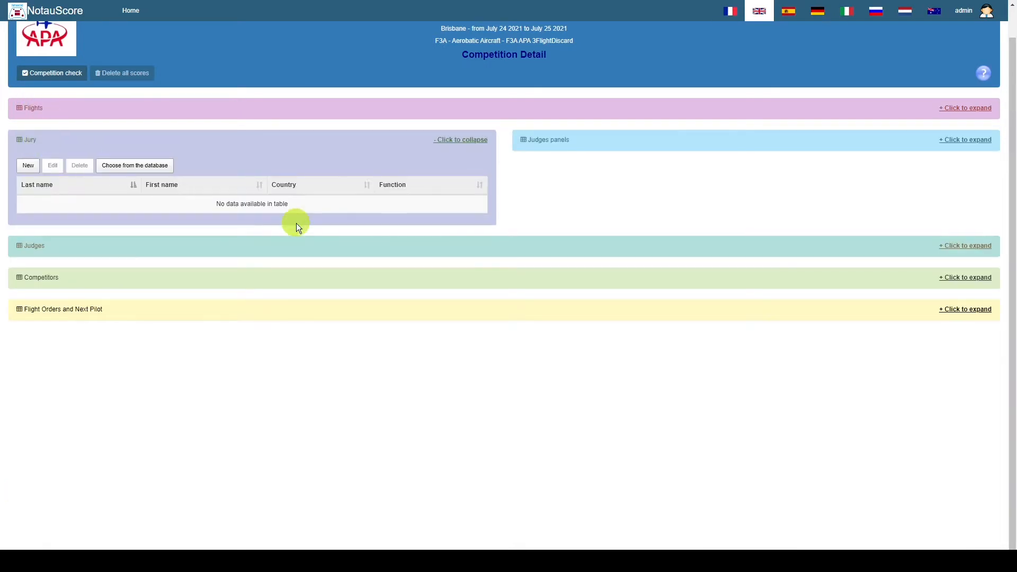
click(24, 165)
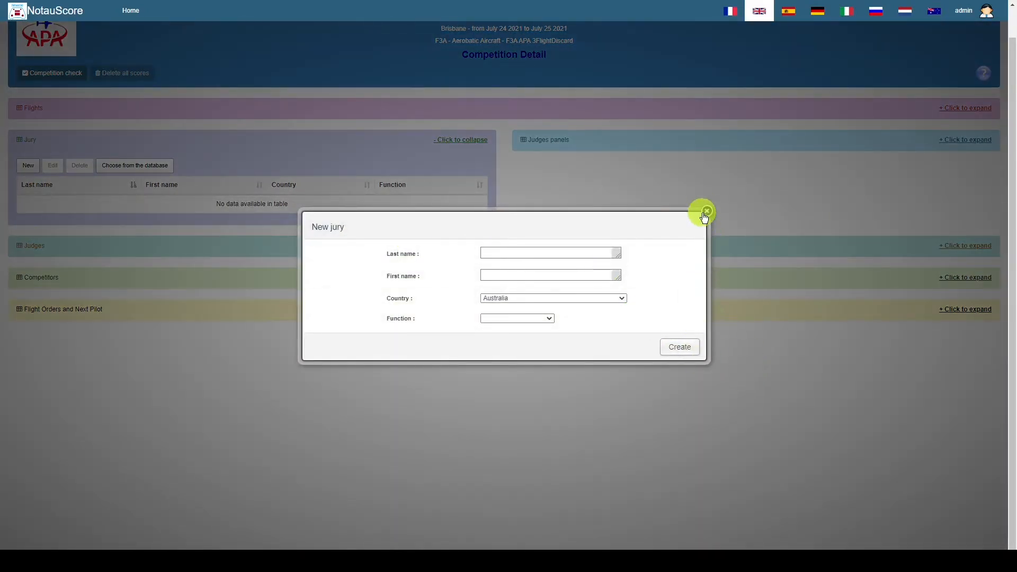
click(536, 317)
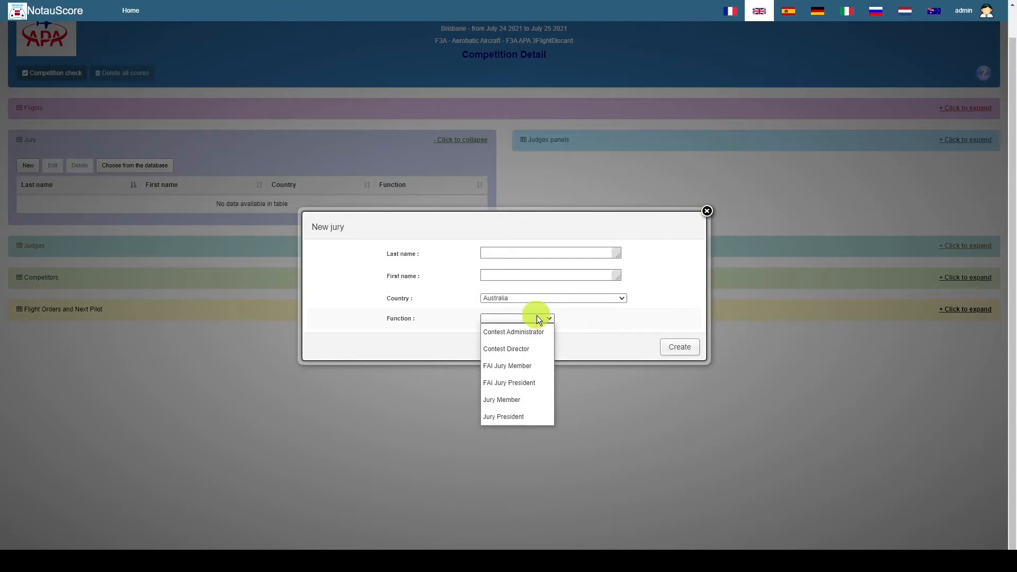
click(708, 212)
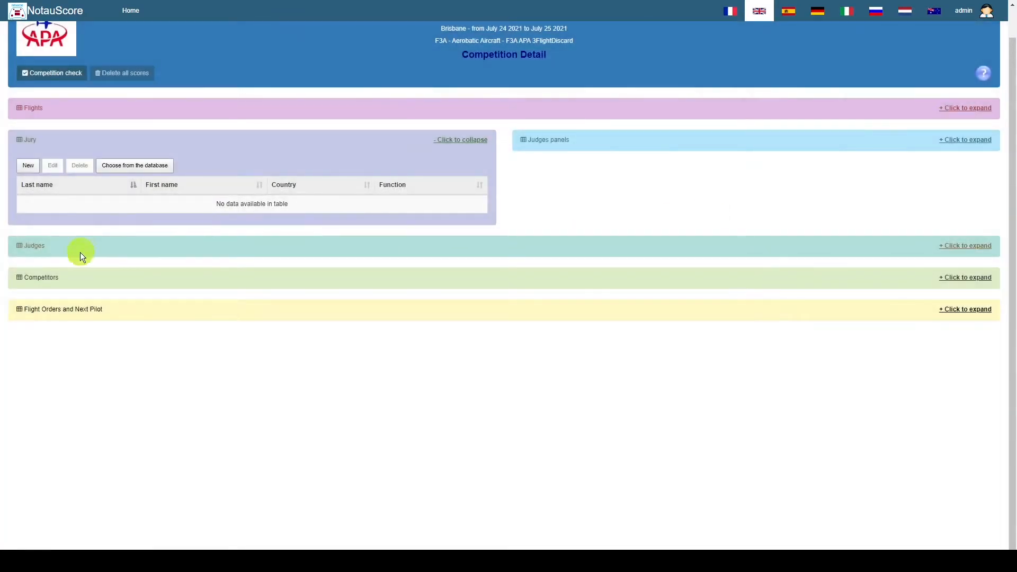
- Expand the Judges section, open judge number 1 for editing, and check the first name and function fields
click(24, 248)
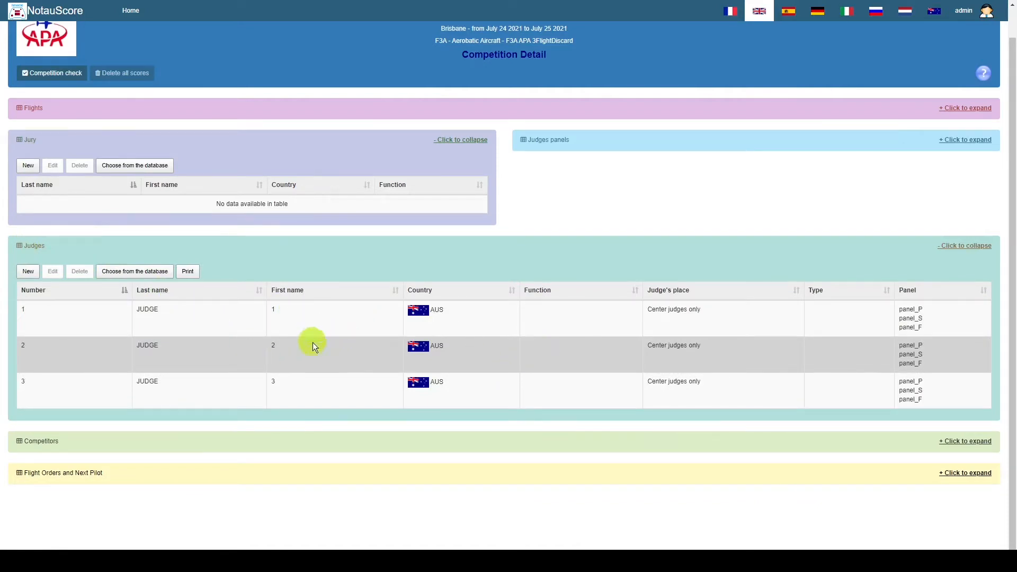
click(312, 307)
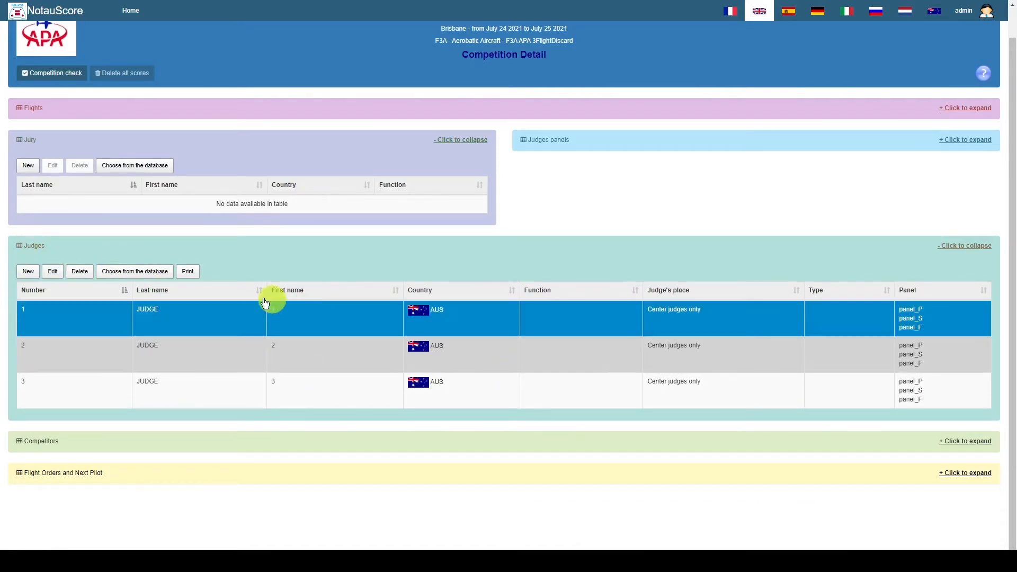
click(57, 271)
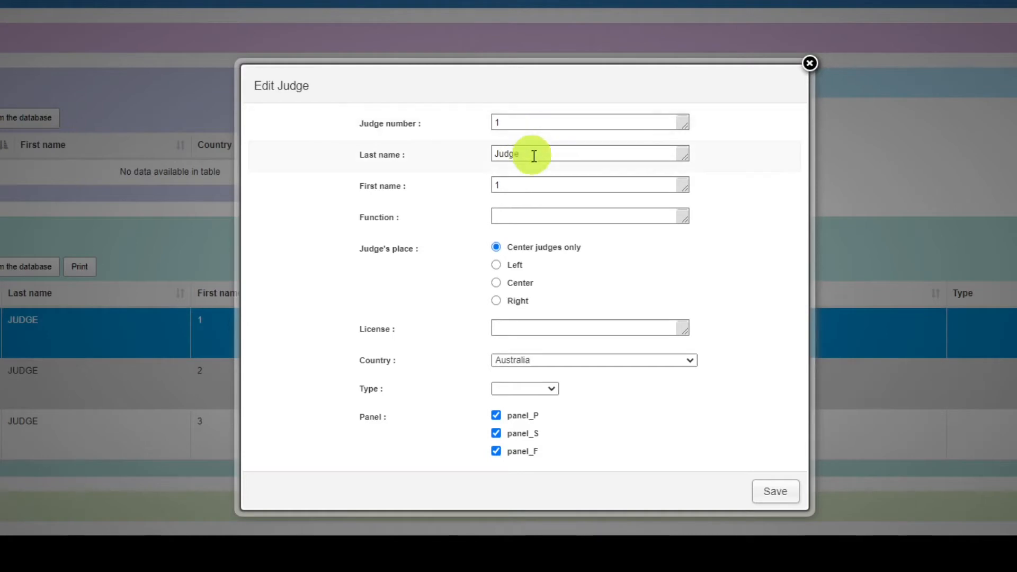
click(520, 187)
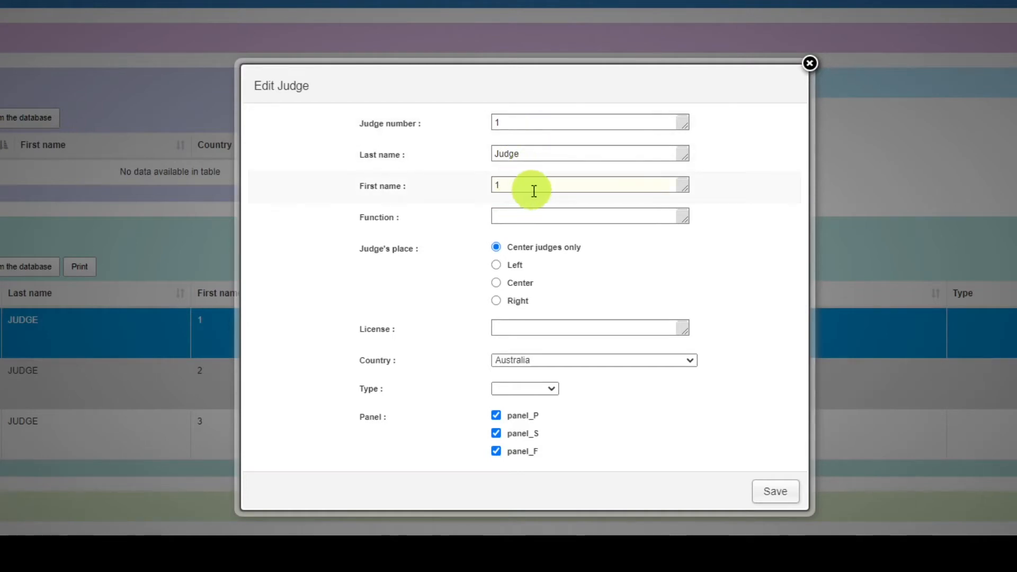
click(626, 212)
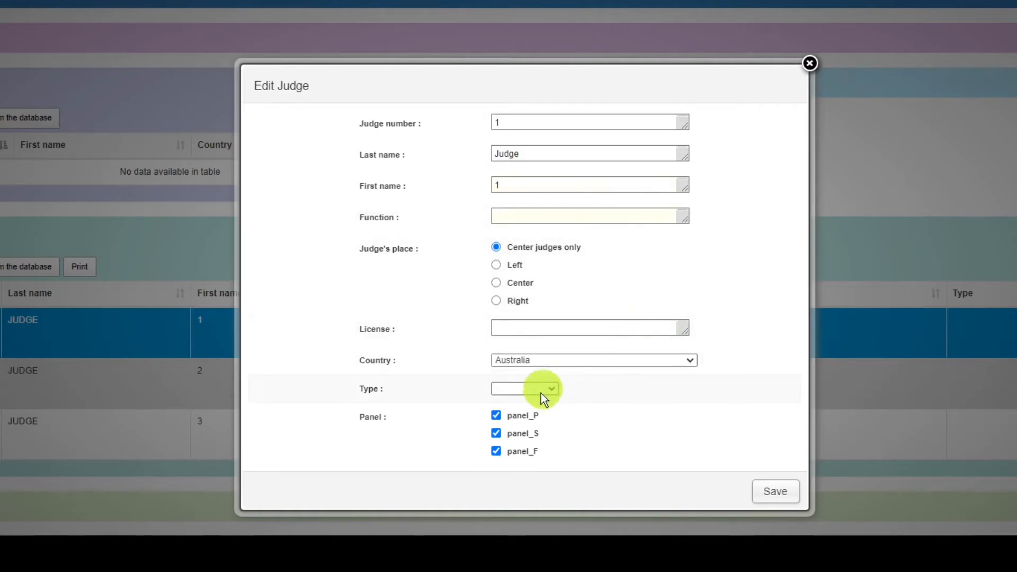
- Clear all panel assignments for judge number 1 and reselect panel_P, panel_S and panel_F
click(496, 433)
click(495, 451)
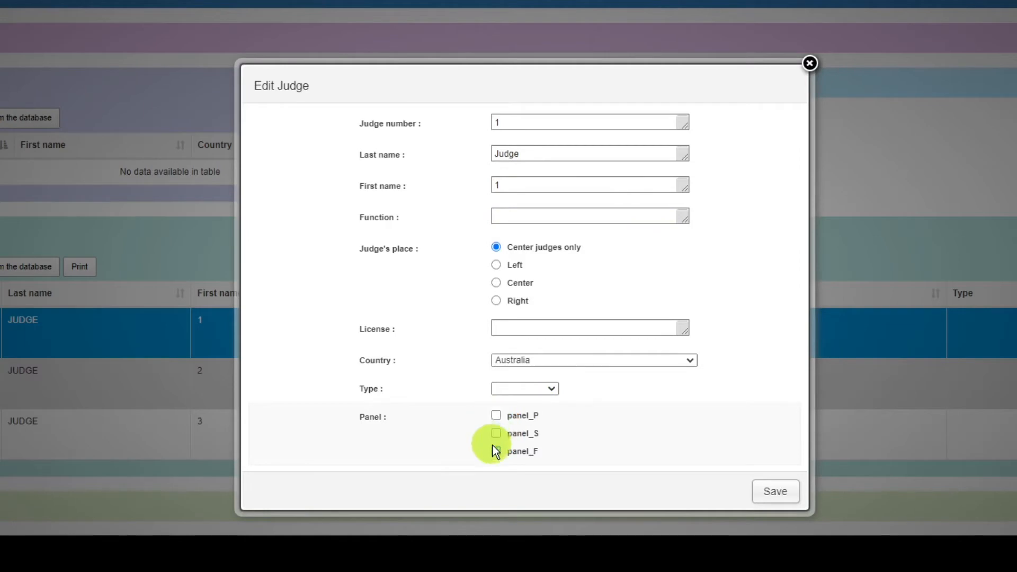
click(496, 414)
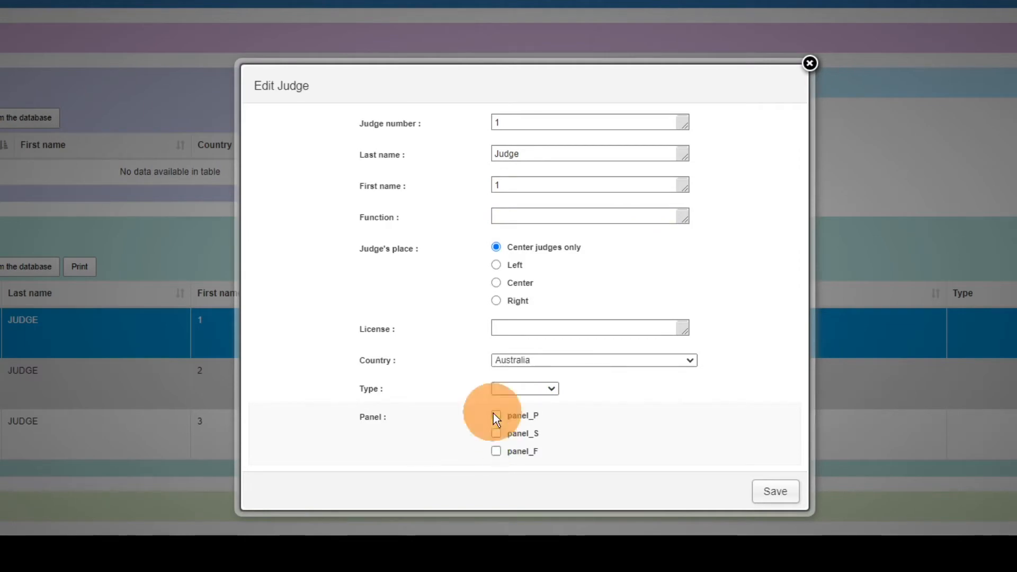
click(495, 451)
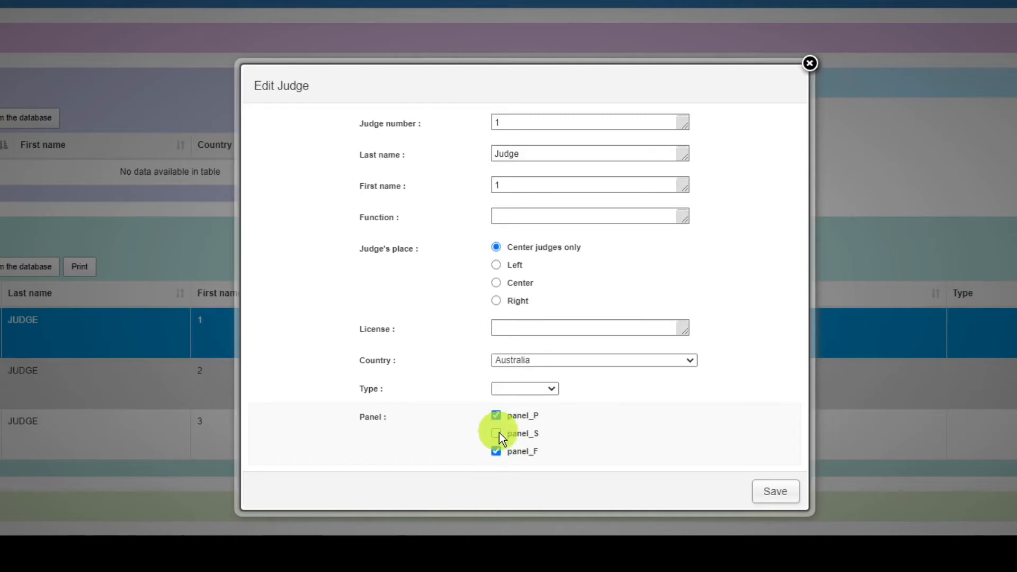
click(499, 432)
- View the type options for judge number 1 without choosing one, and save the judge
click(516, 392)
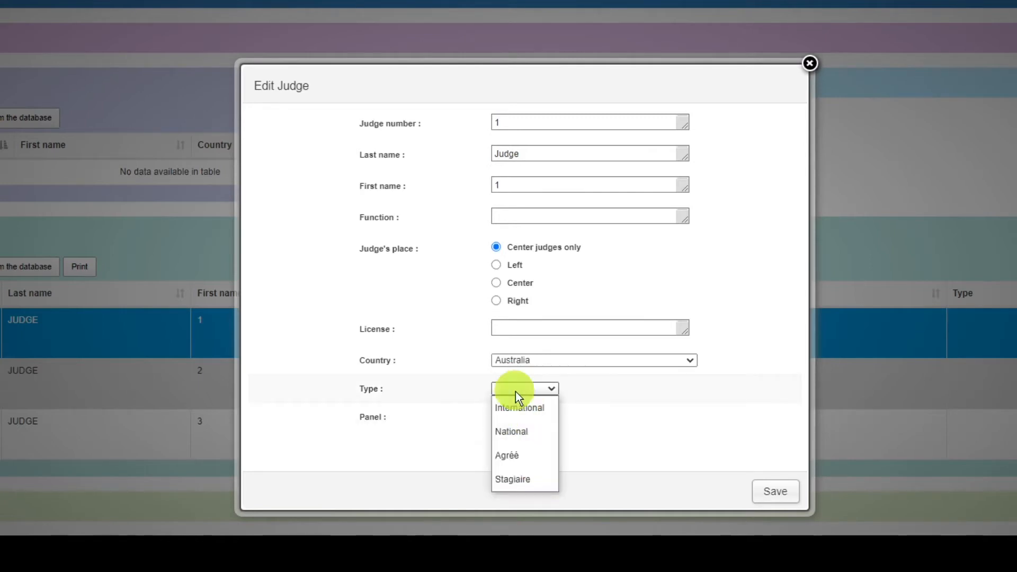
click(516, 392)
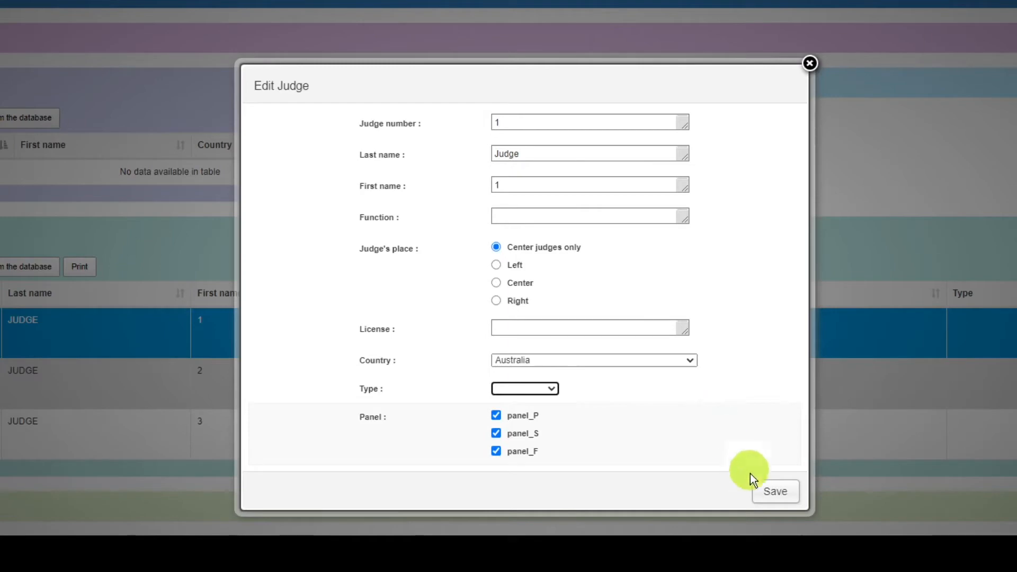
click(766, 493)
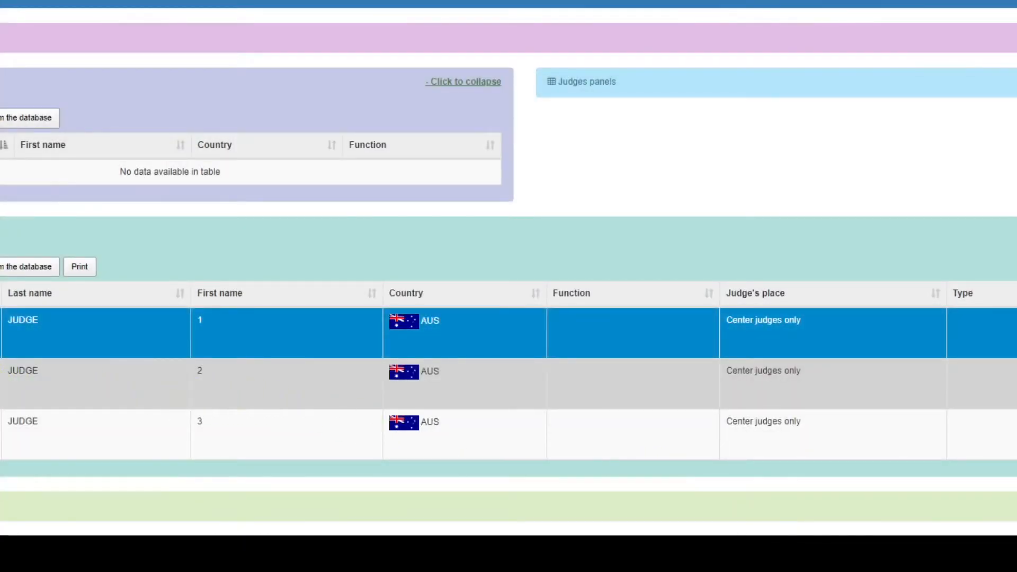
- Collapse the Judges section and expand the competitors section to view its table and functions
click(2, 231)
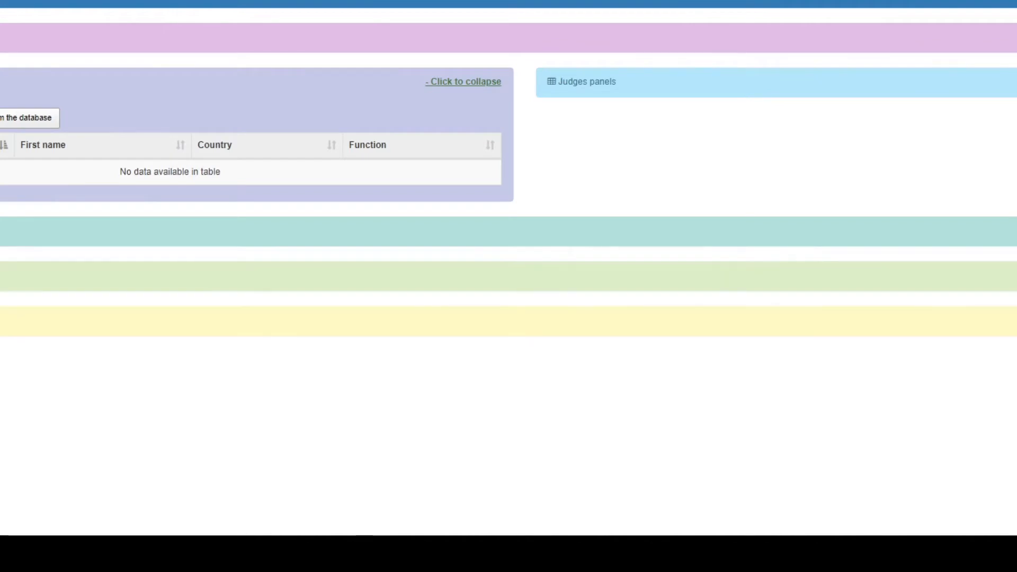
click(1, 276)
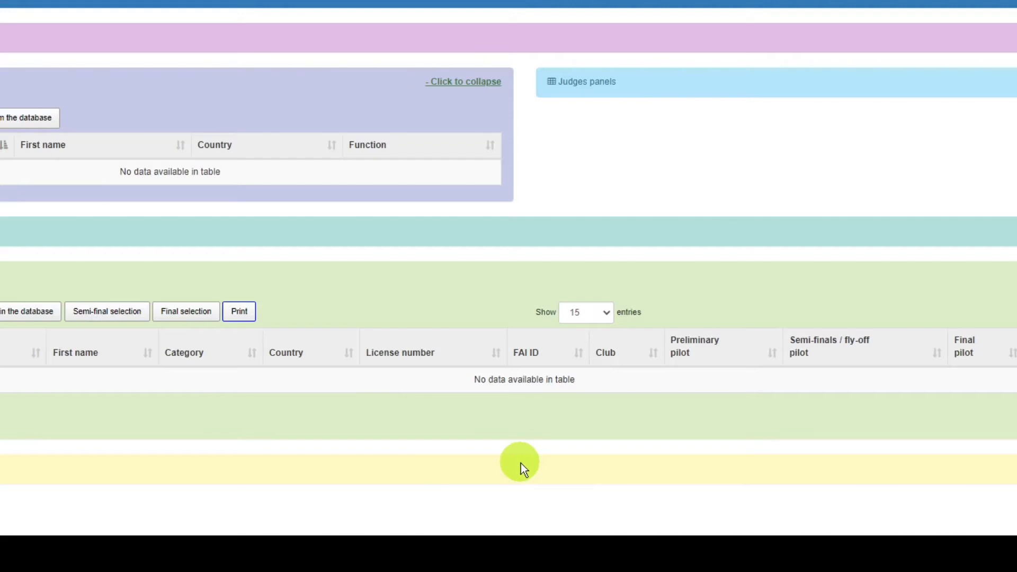
scroll(521, 463, up, 1)
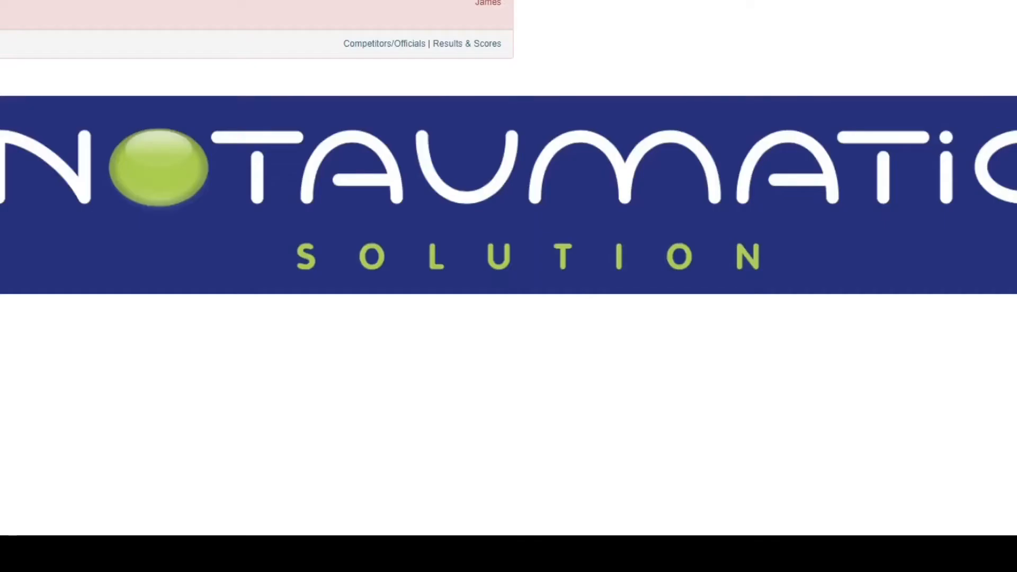
- View the Competitors/Officials page of Sample 1 from the home page and return home, doing this twice
click(377, 45)
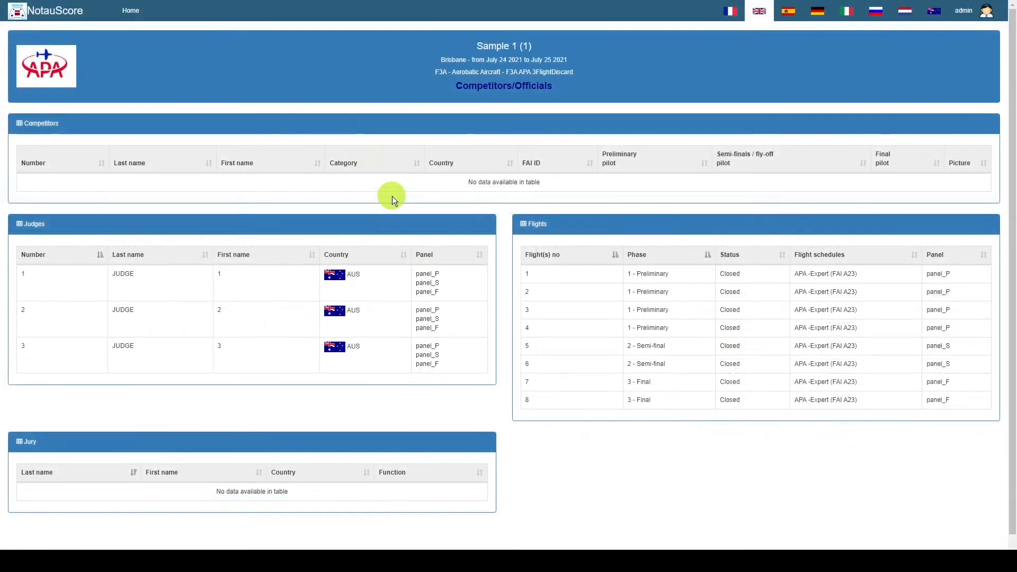
click(129, 9)
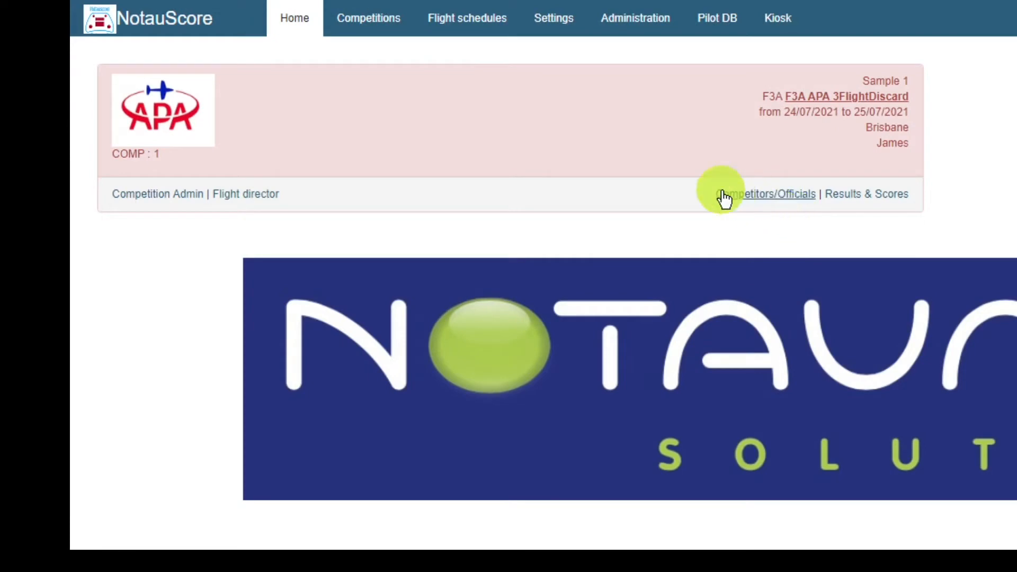
click(768, 201)
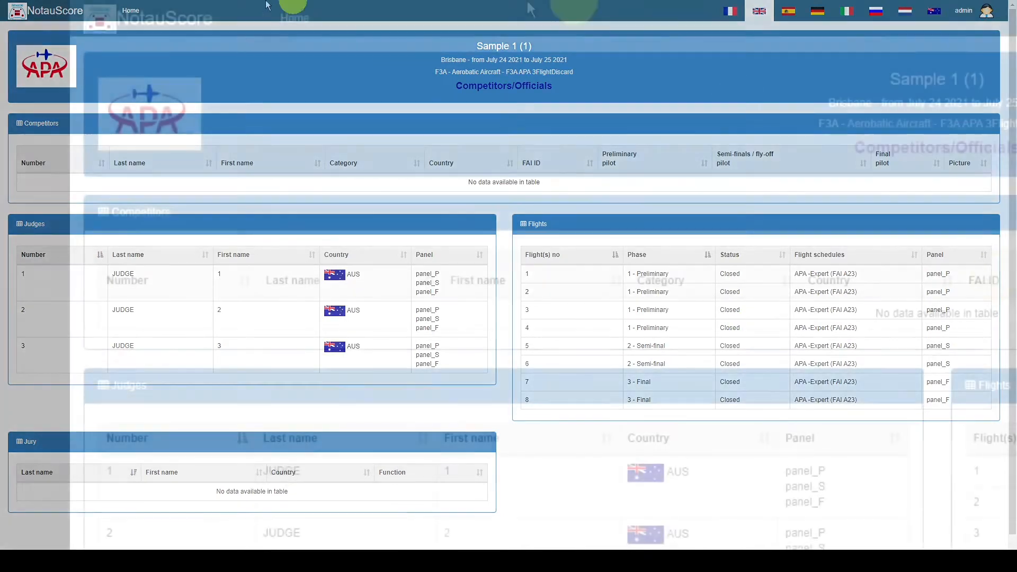
click(128, 19)
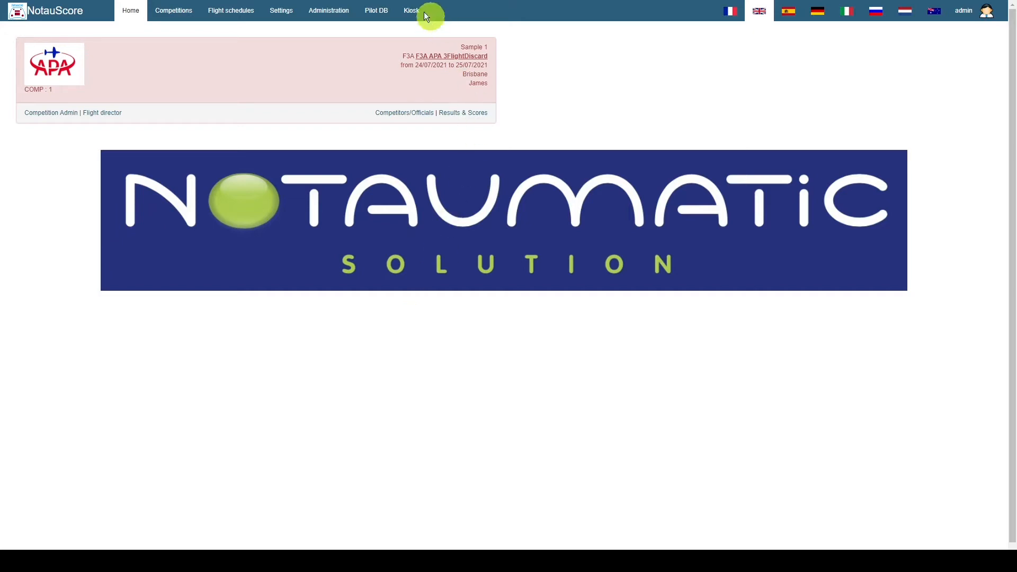
- Open the pilot database and check the entries-per-page options without changing the number shown
click(376, 11)
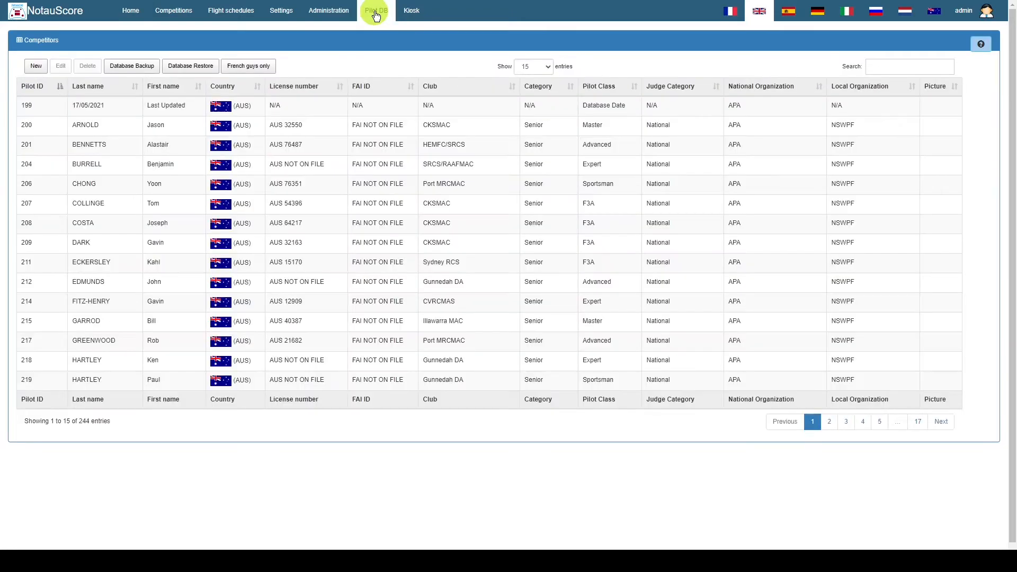
click(546, 68)
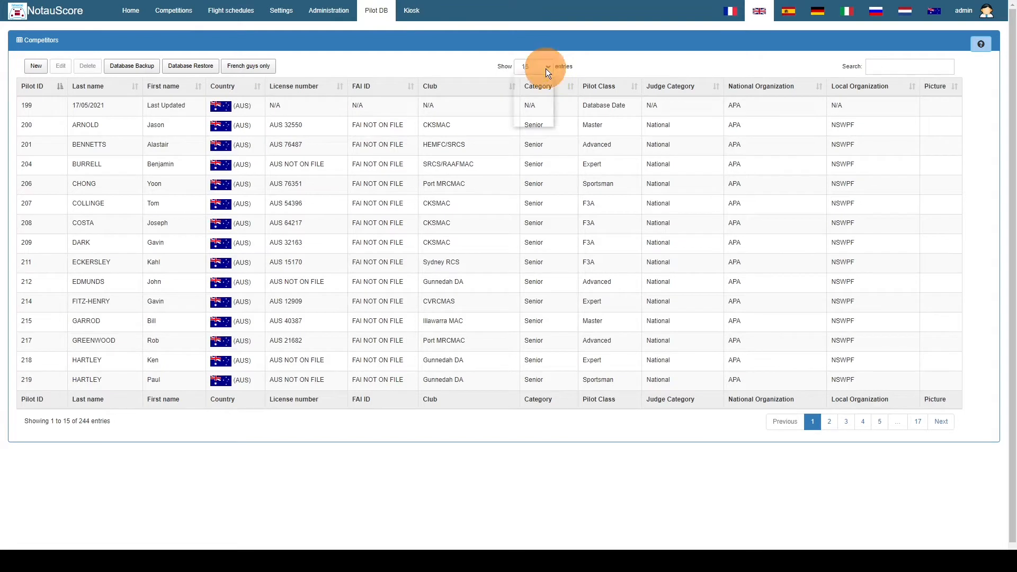
click(546, 68)
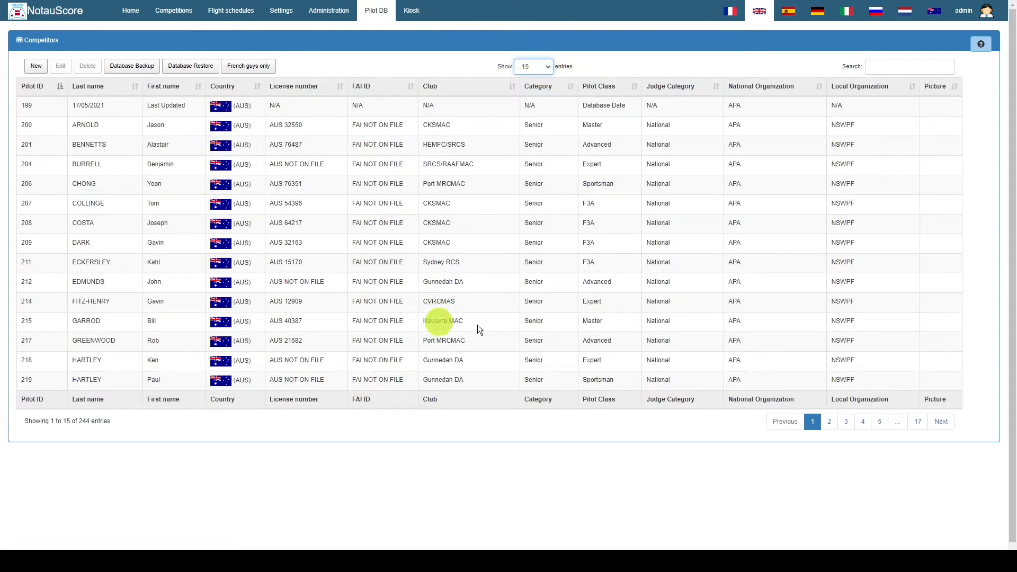
- Sort the pilot list by pilot class, last name, country, last name again, and finally pilot ID
click(638, 88)
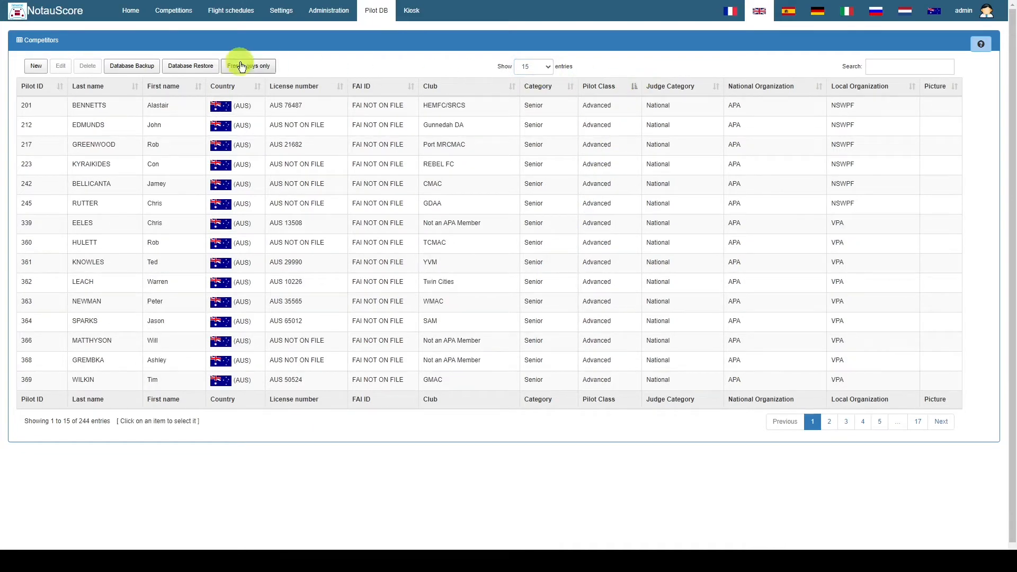
click(138, 91)
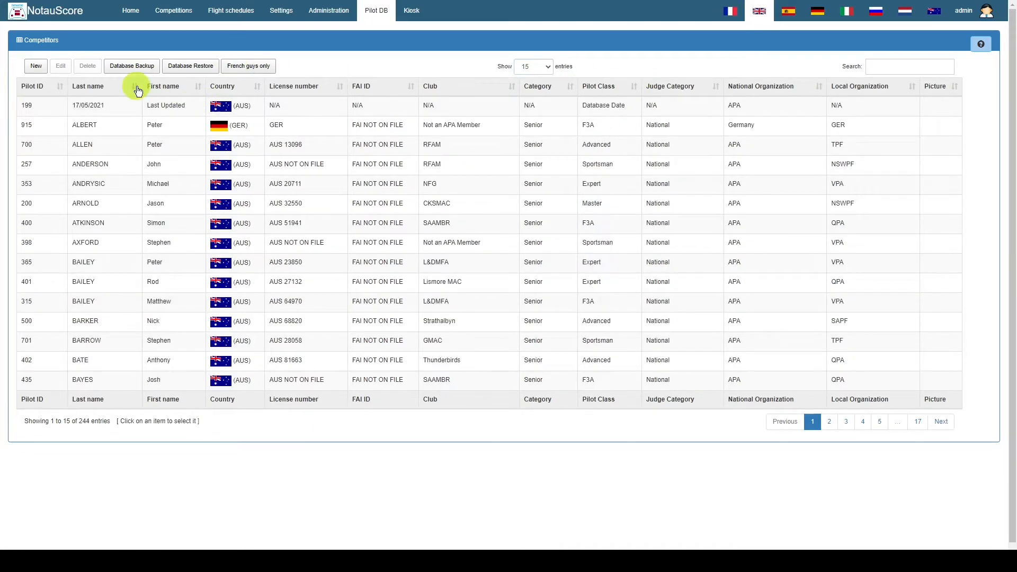
click(253, 92)
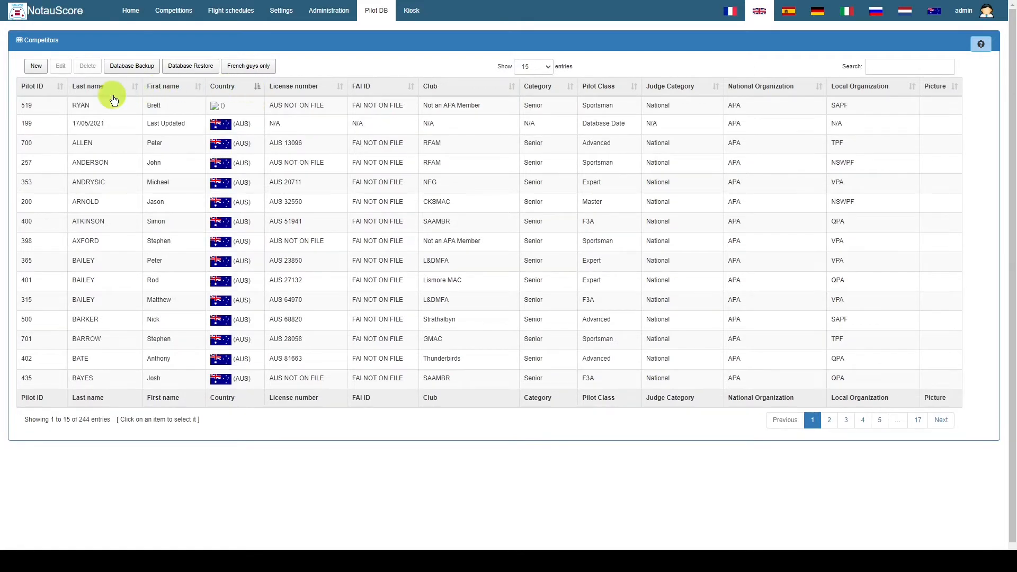
click(135, 92)
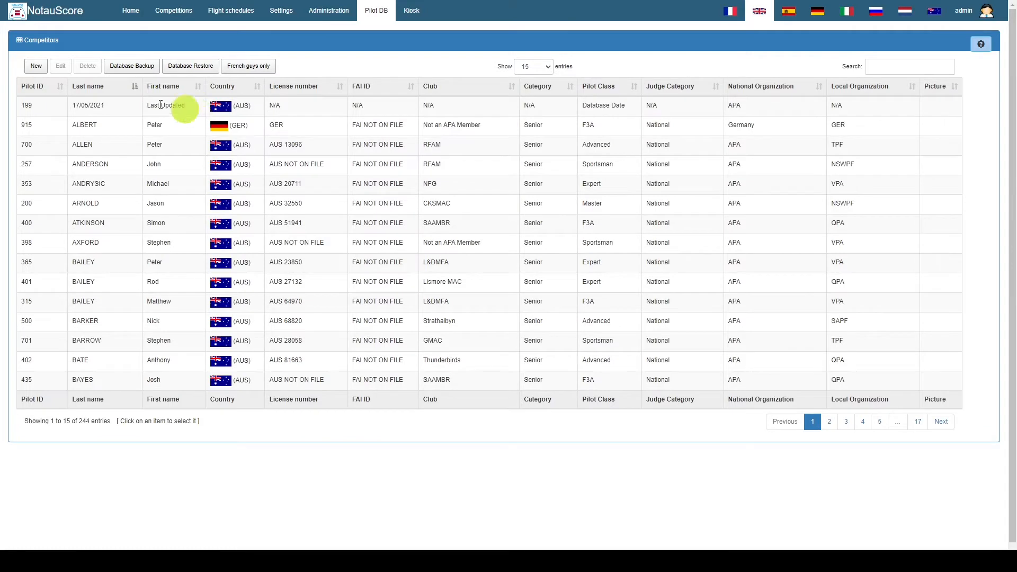
click(50, 89)
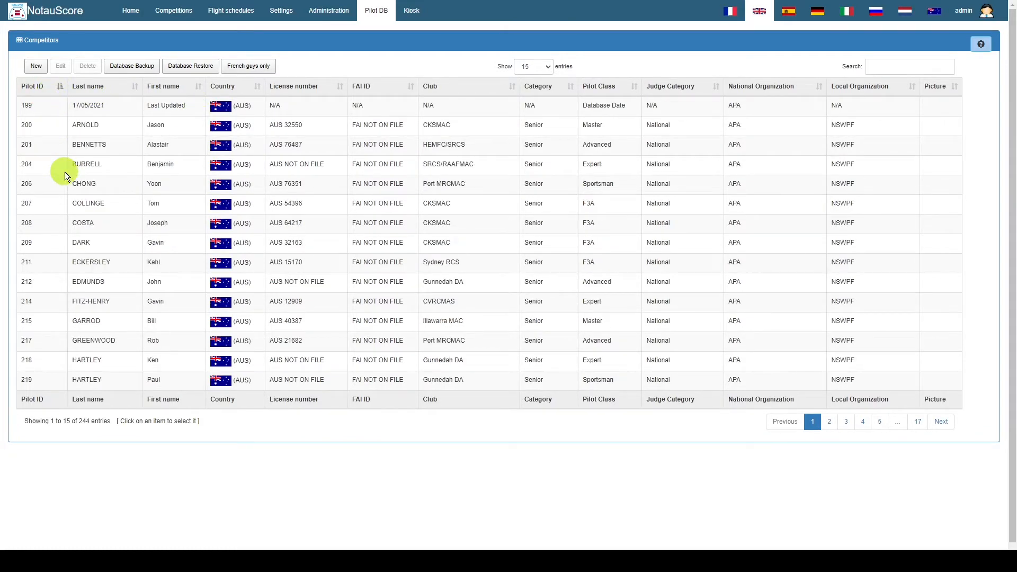
- Start a new competition entry named Sample 2 with the competition type APA
click(167, 22)
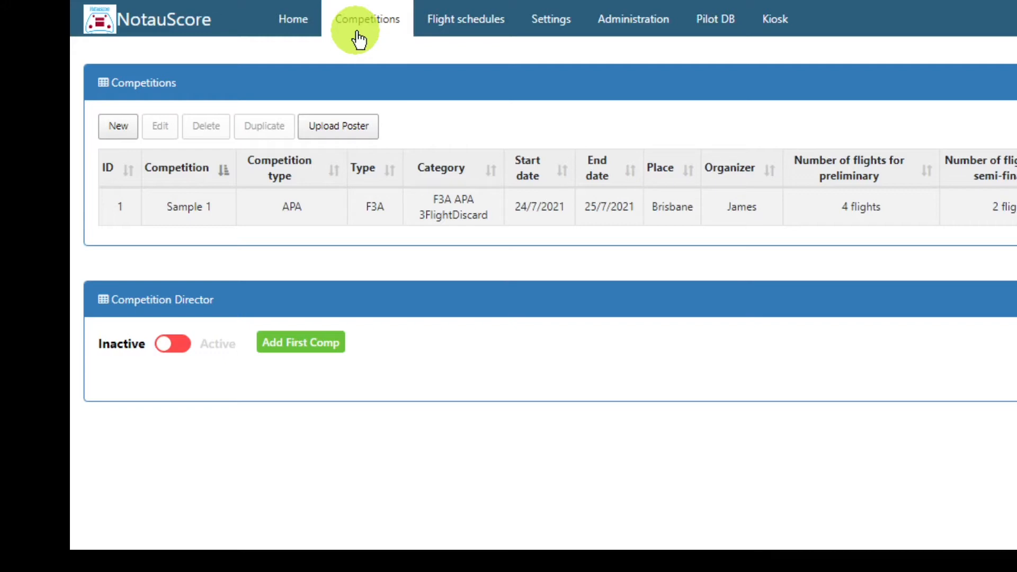
click(120, 131)
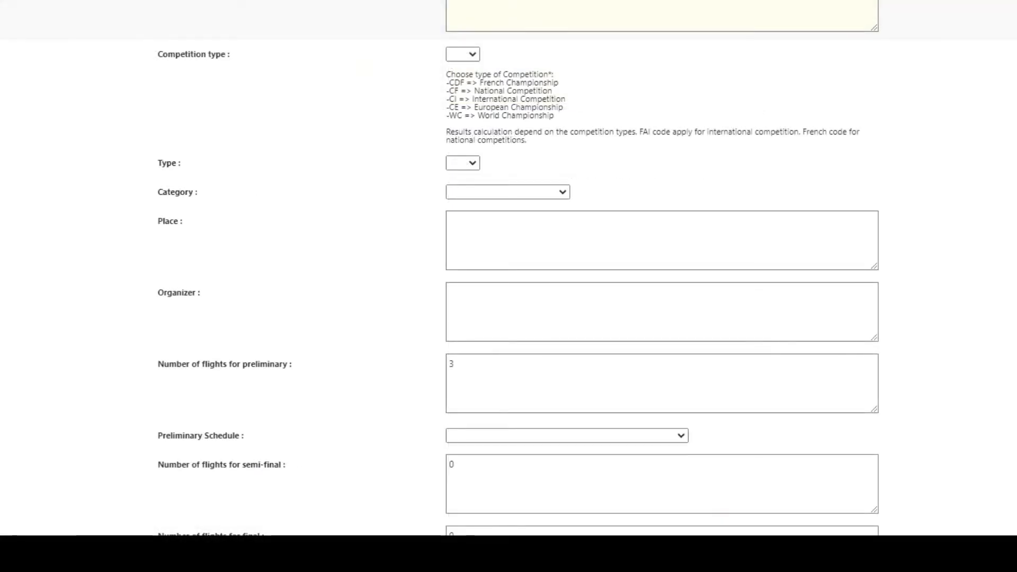
scroll(358, 78, up, 2)
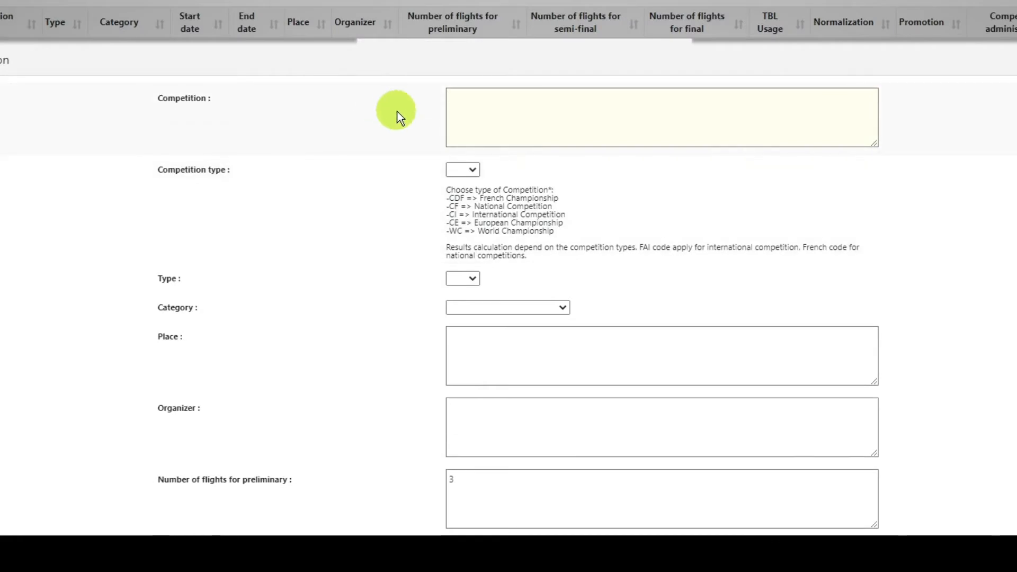
text(Sample 2)
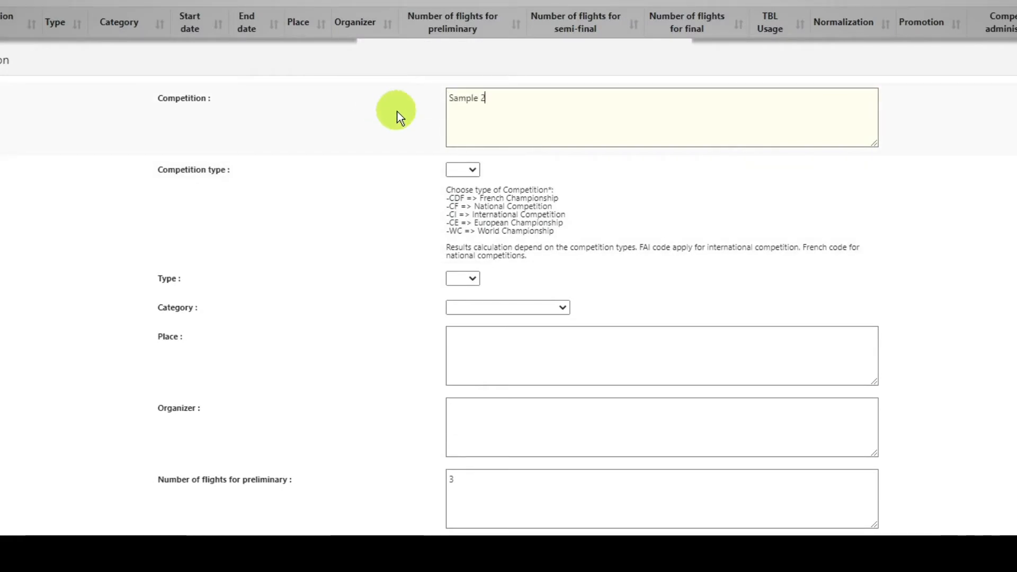
key(Tab)
key(Down)
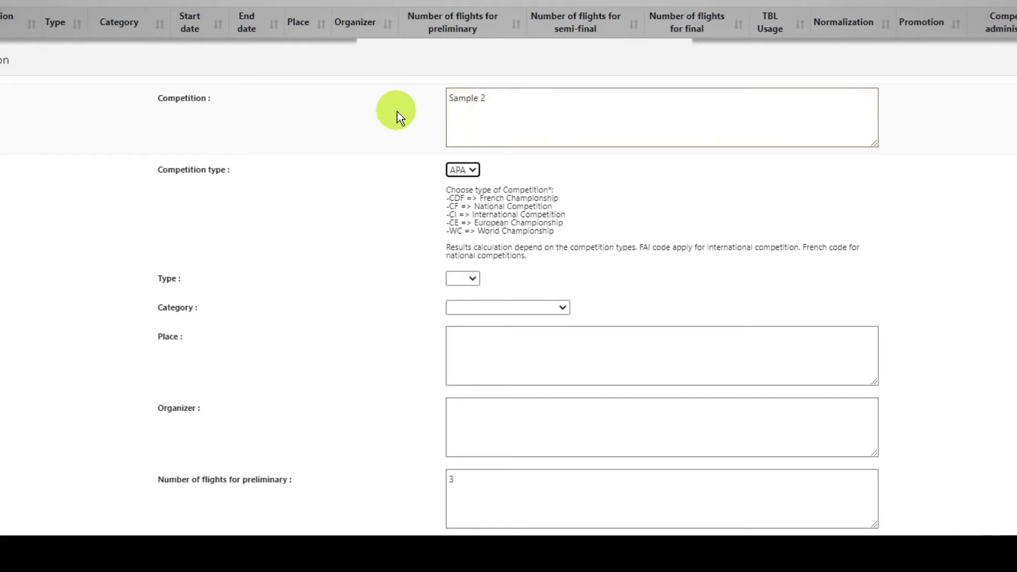
- Set the competition's type to F3A and its category to F3A APA 3FlightDiscard
key(Tab)
key(Down)
key(Down)
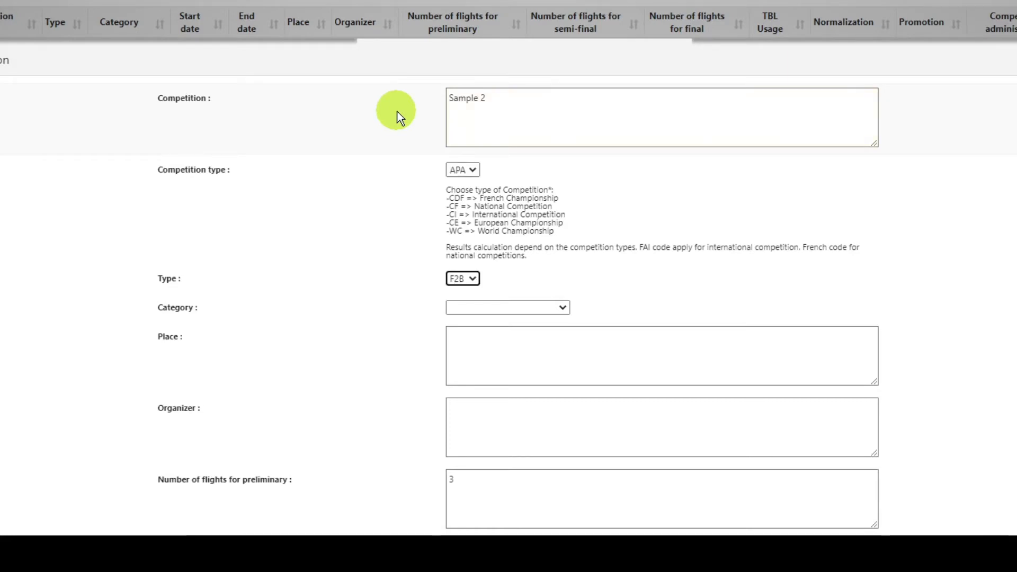
key(Down)
key(Tab)
key(Down)
key(Down)
key(Down)
key(Down)
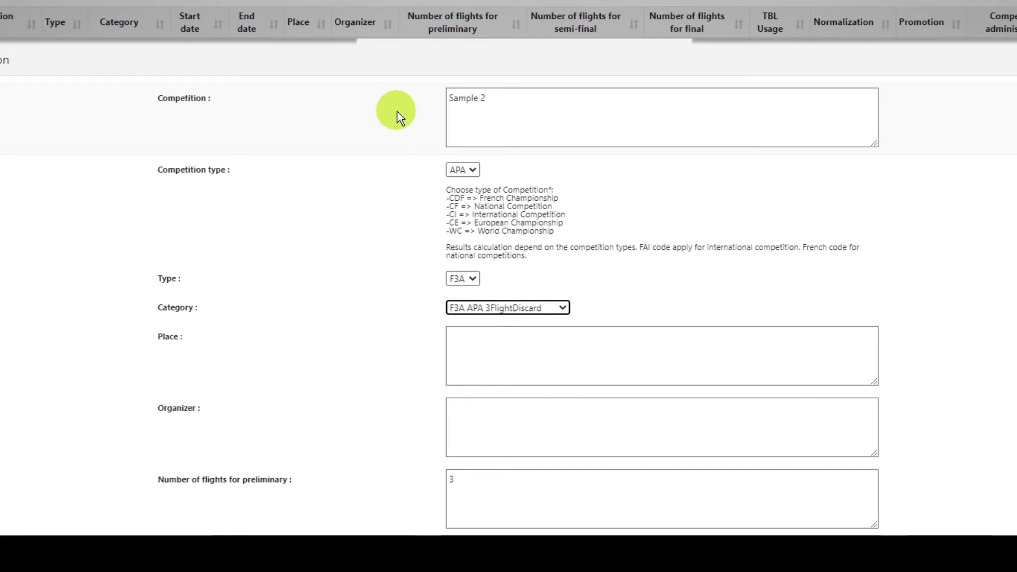
- Enter Brisbane as the place of the competition
key(Tab)
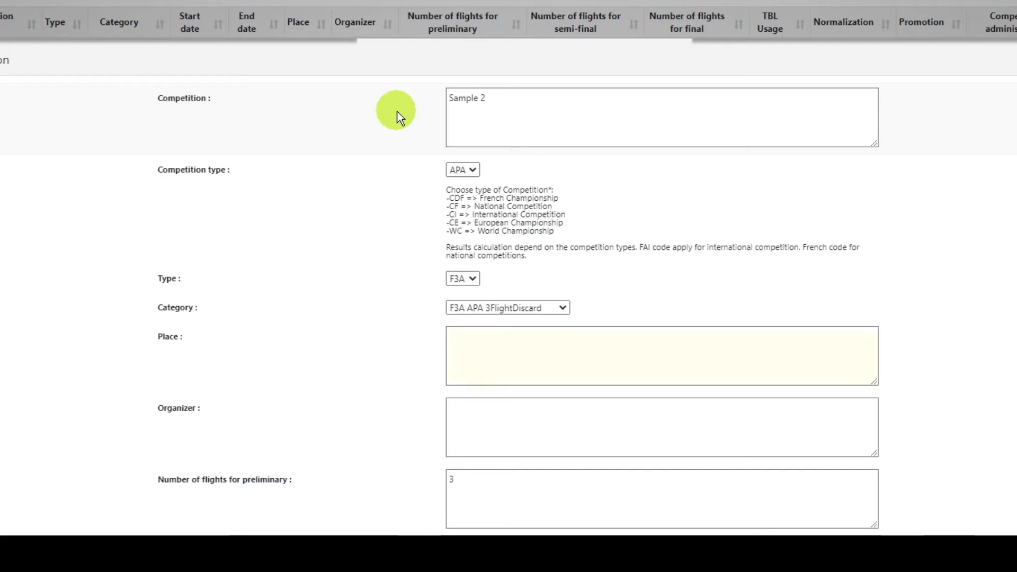
text(Brinsbane)
key(BackSpace)
key(BackSpace)
key(BackSpace)
key(BackSpace)
key(BackSpace)
key(BackSpace)
key(BackSpace)
key(BackSpace)
key(BackSpace)
key(BackSpace)
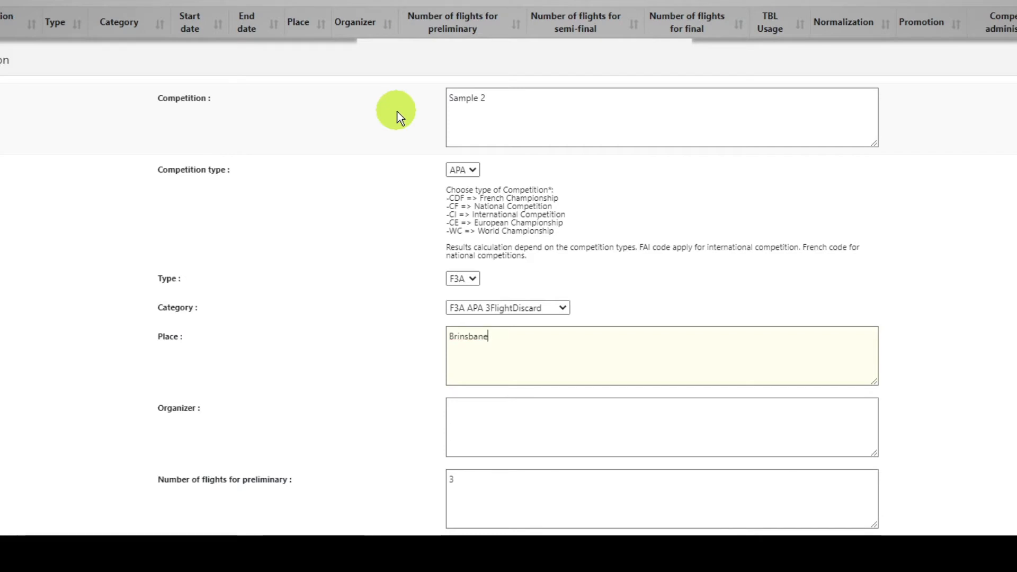
text(Brisnba)
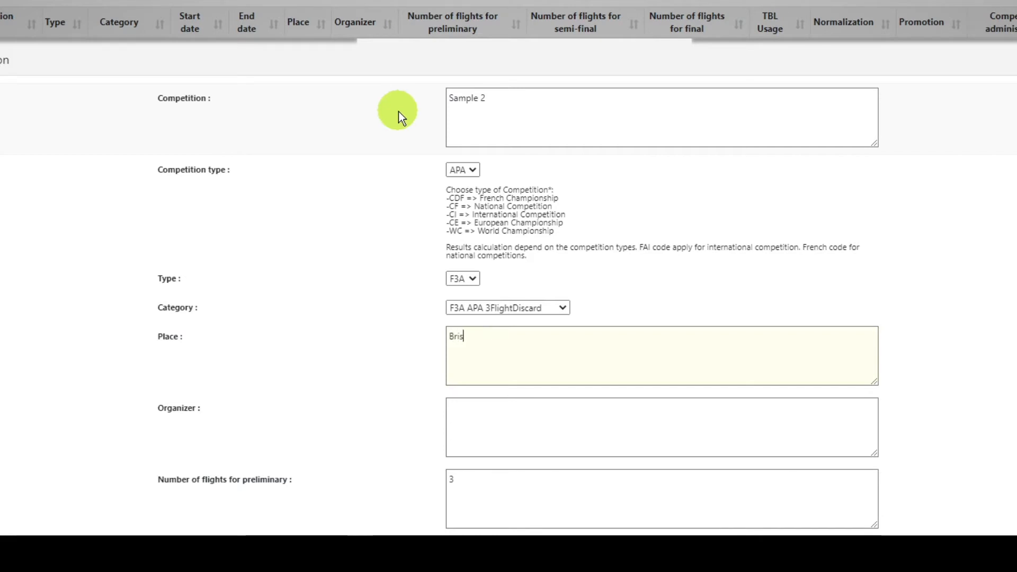
key(BackSpace)
key(BackSpace)
key(BackSpace)
text(bane)
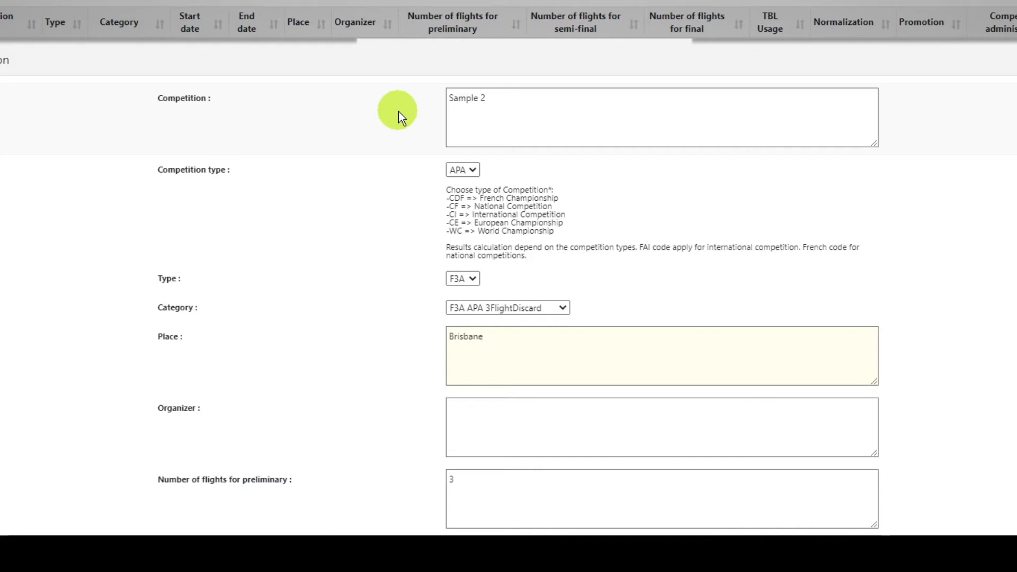
- Enter the organizer's name and set the number of preliminary flights to 4
key(Tab)
text(James)
key(Tab)
key(BackSpace)
text(4)
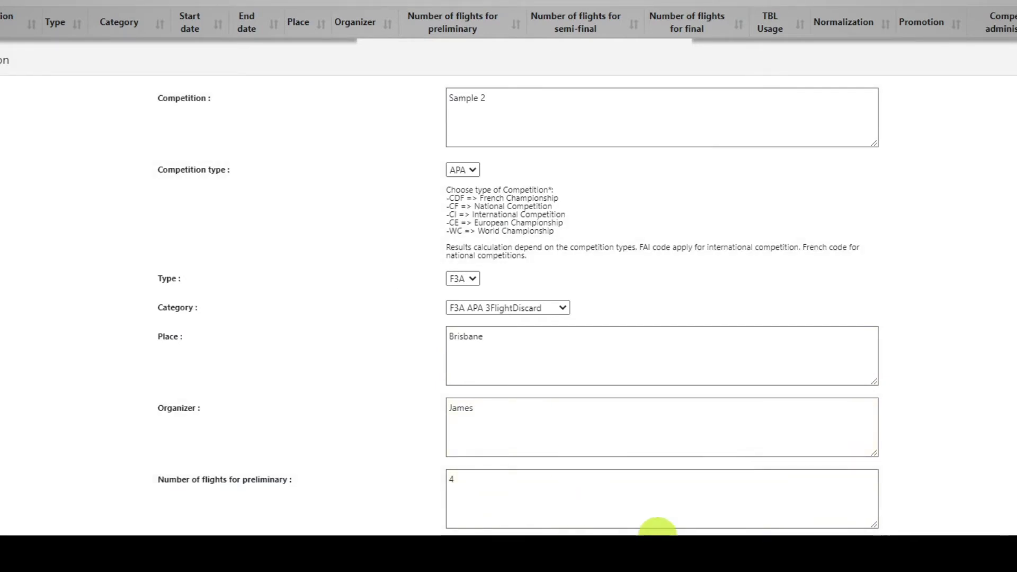
- Choose APA -Expert (FAI A23) as the preliminary schedule
click(670, 532)
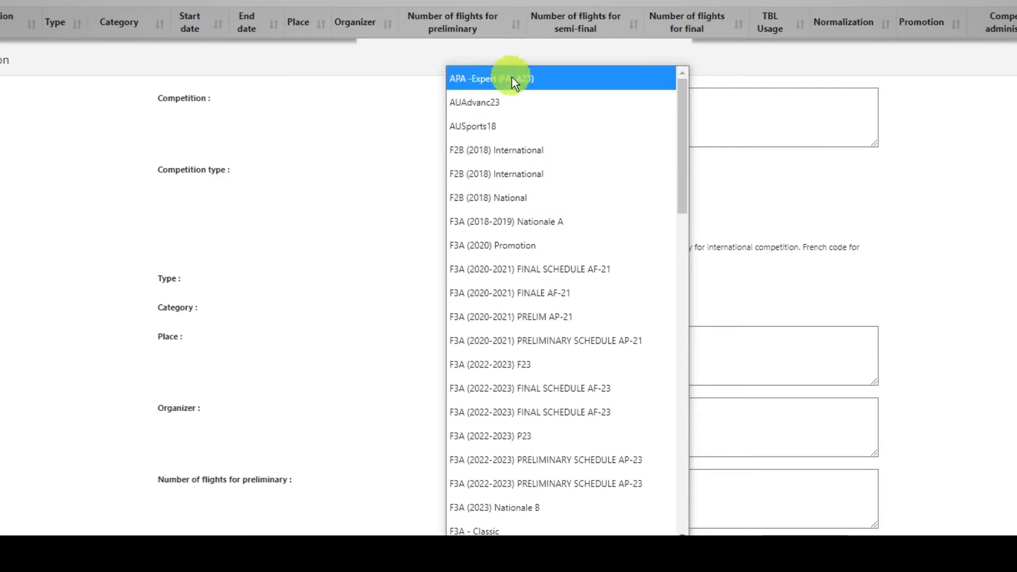
click(512, 78)
scroll(230, 406, down, 5)
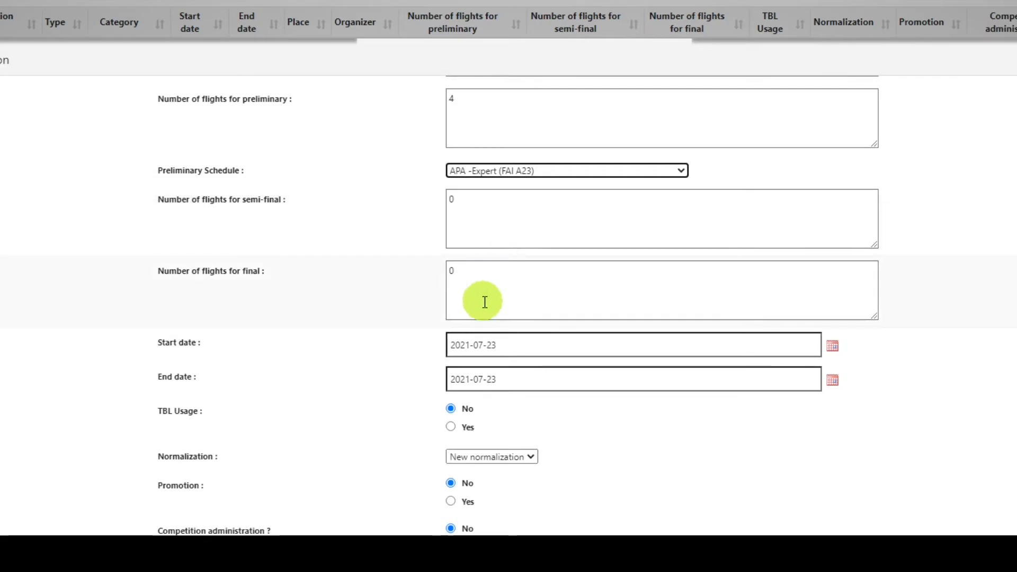
- Set the start date to 2021-07-24 and the end date to 2021-07-25, and create the competition
click(507, 348)
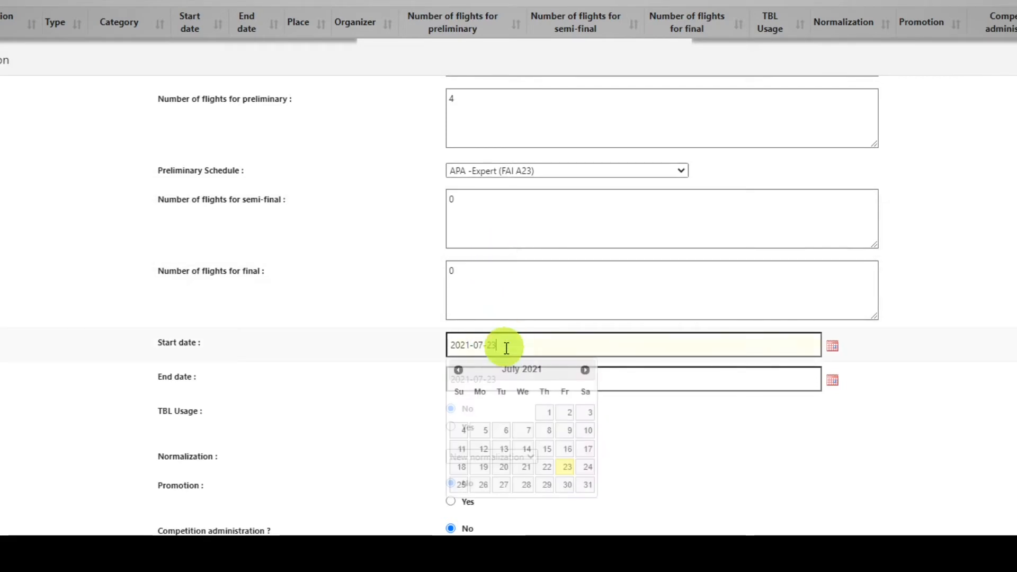
click(587, 470)
click(527, 377)
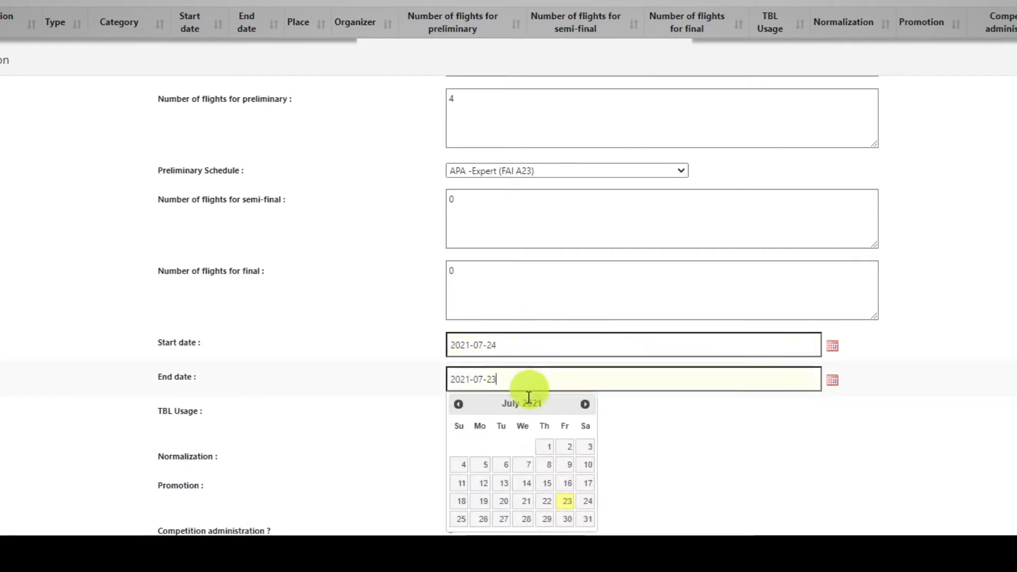
click(465, 518)
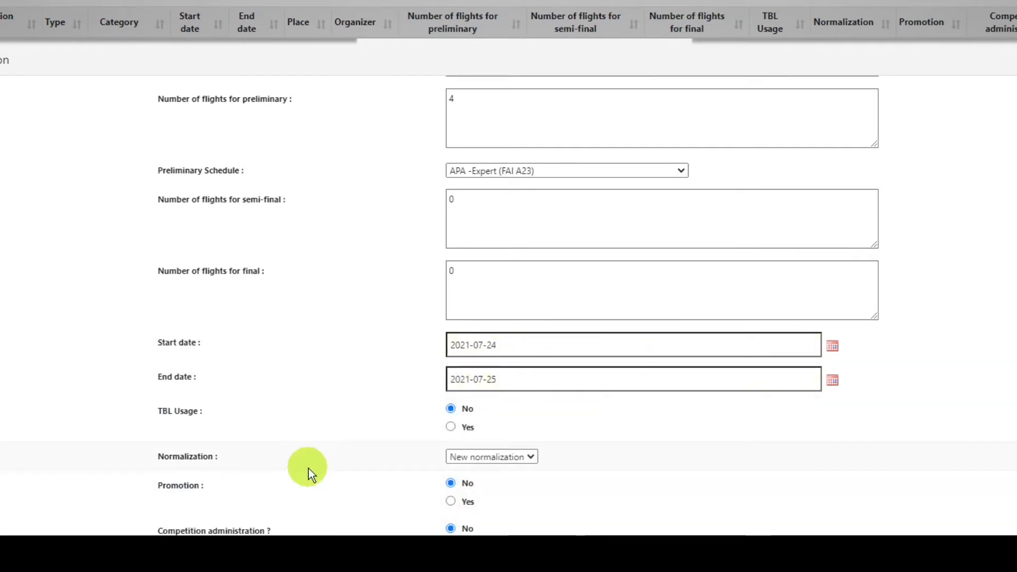
scroll(308, 469, down, 3)
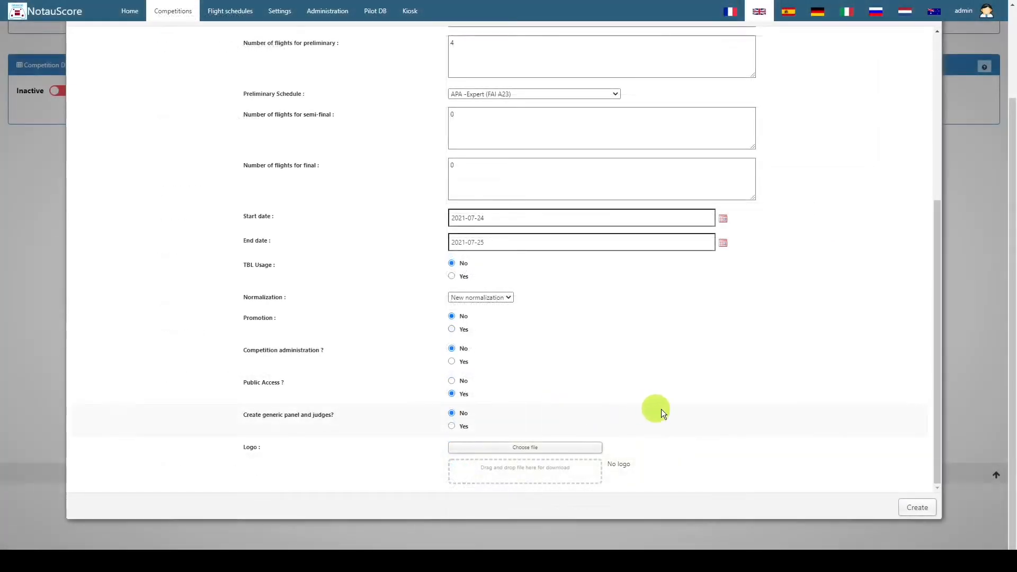
click(919, 508)
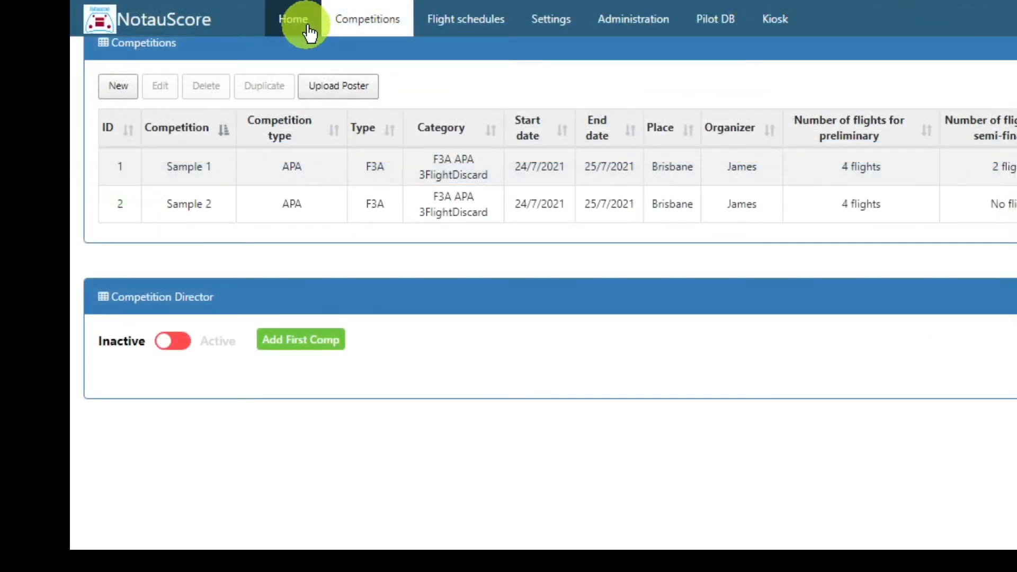
- Open the Competition Admin page of Sample 2 from the home page and expand its Judges panels section
click(309, 34)
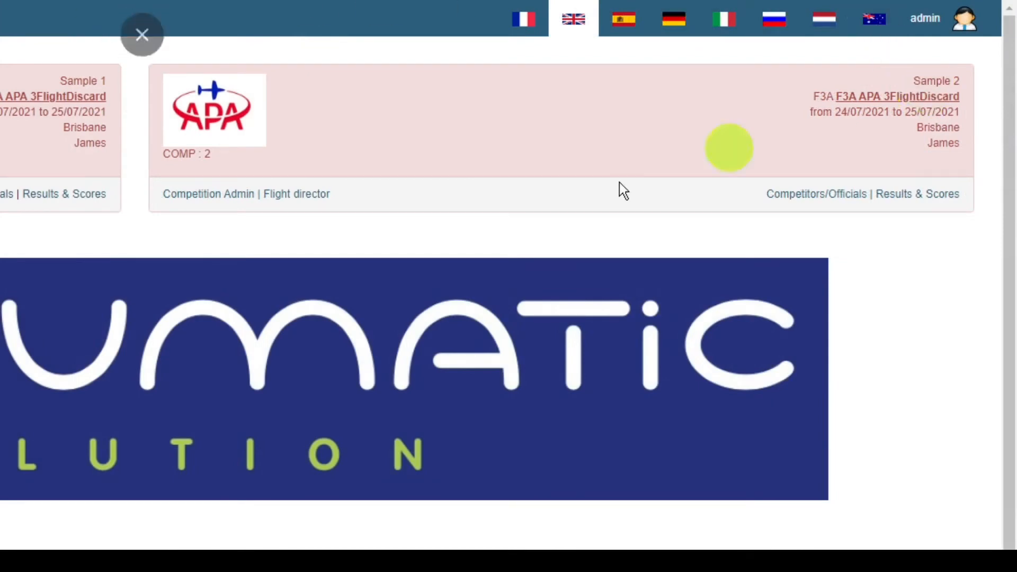
click(209, 195)
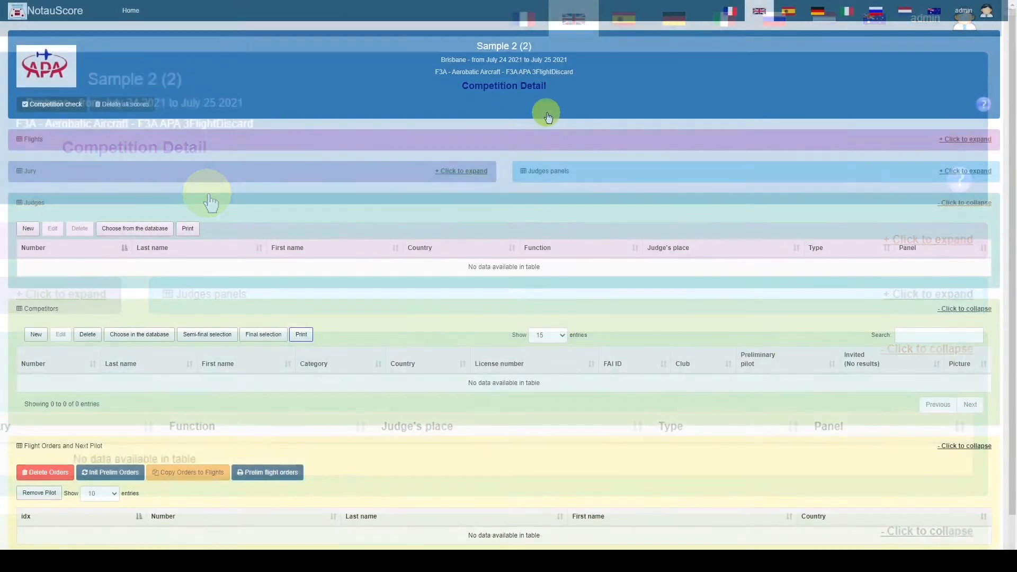
click(525, 176)
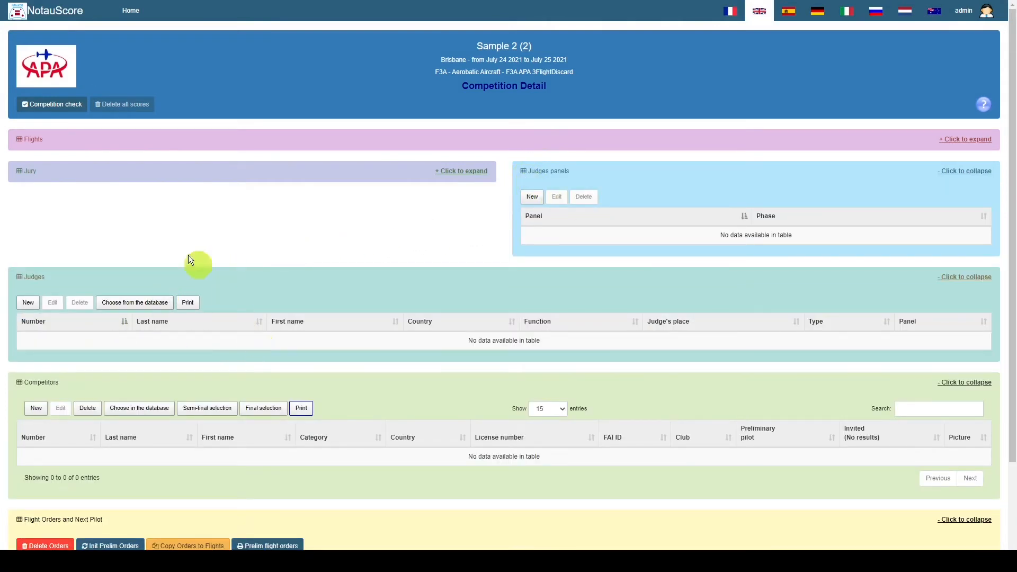
- Expand the Flights section of Sample 2 and go through its four preliminary flights
click(43, 139)
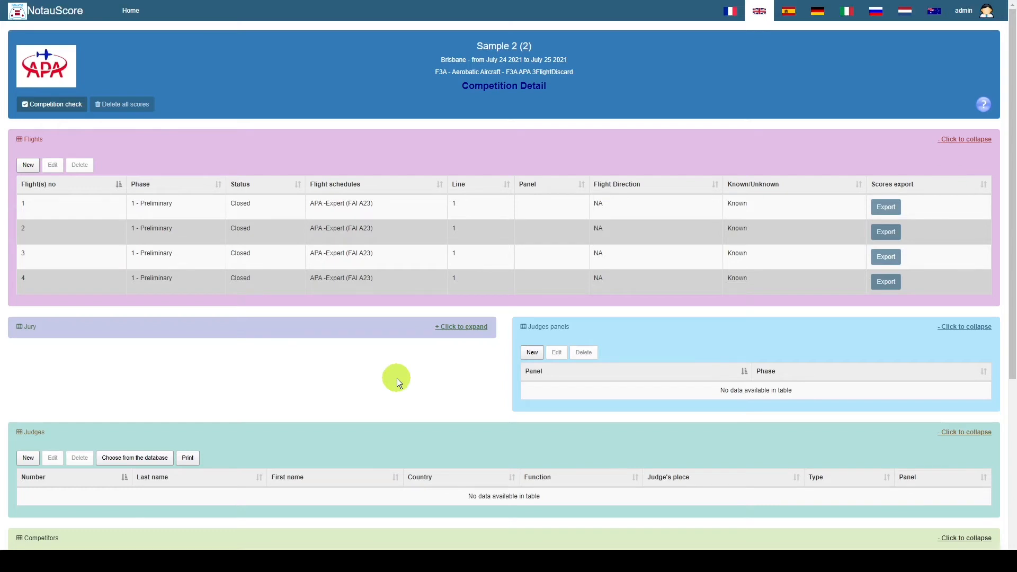
click(68, 209)
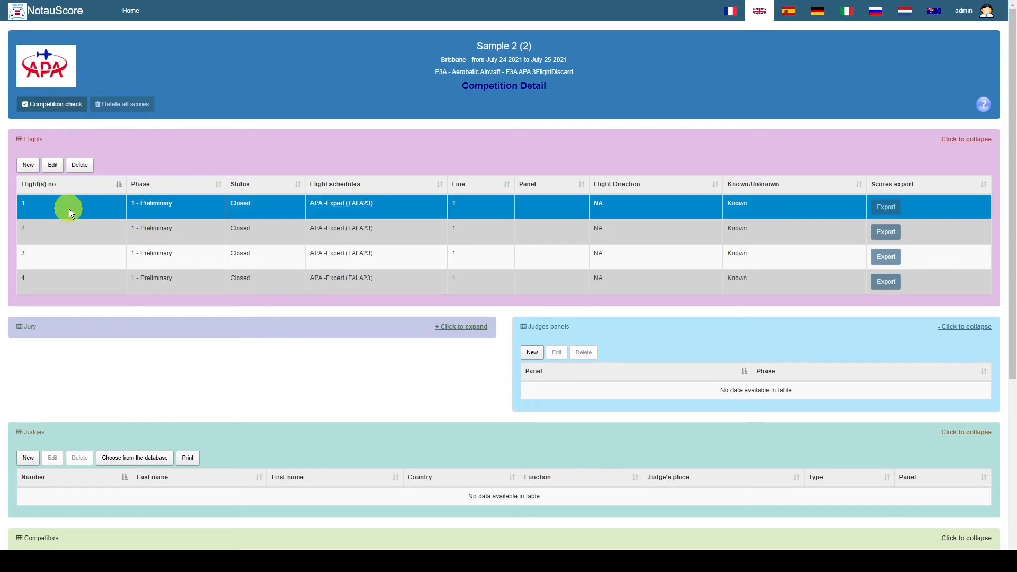
click(69, 224)
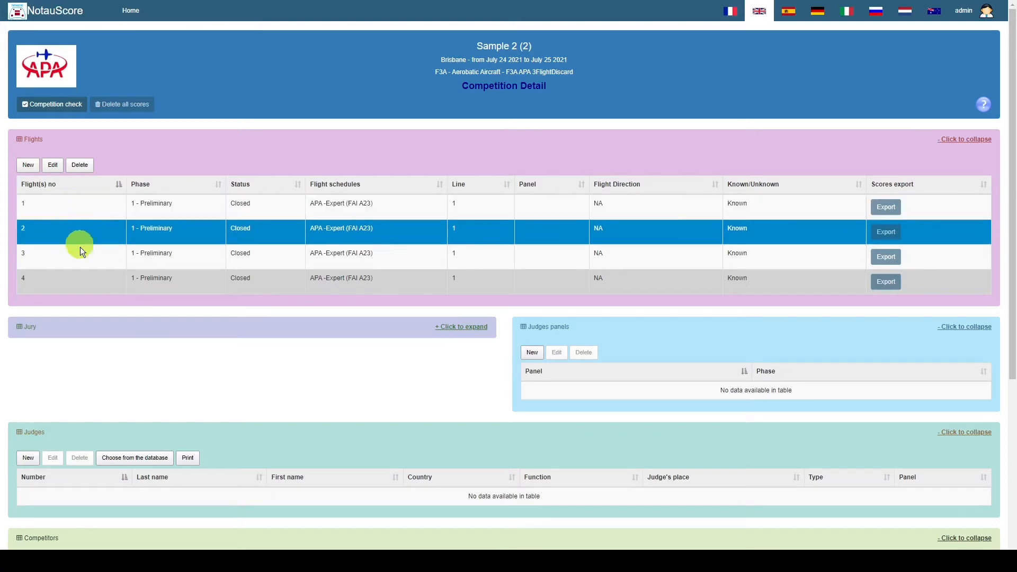
click(81, 248)
click(92, 282)
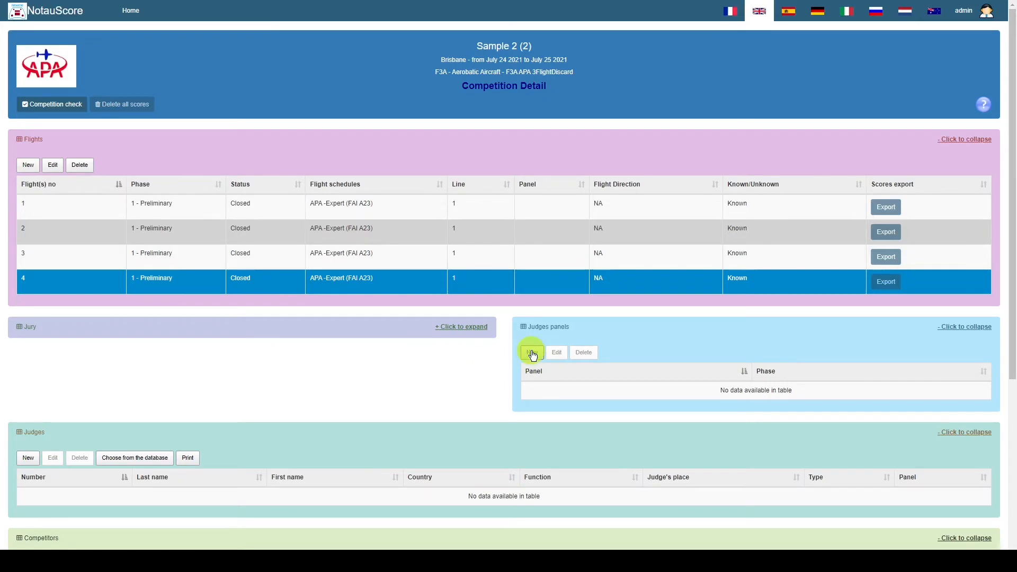
- Create a judges panel named Flight 1 for the phase 1-Préliminaire
click(532, 353)
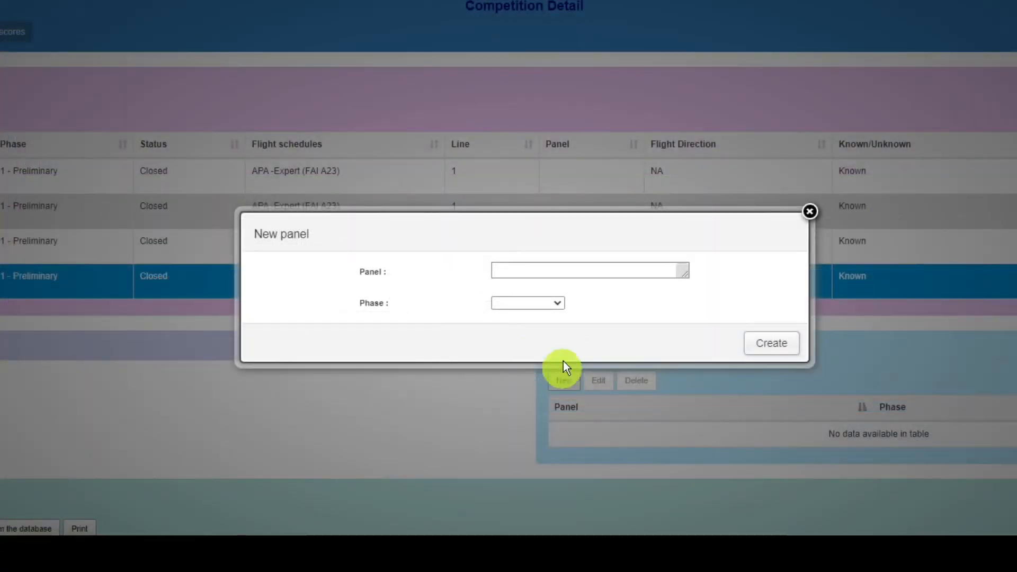
click(615, 270)
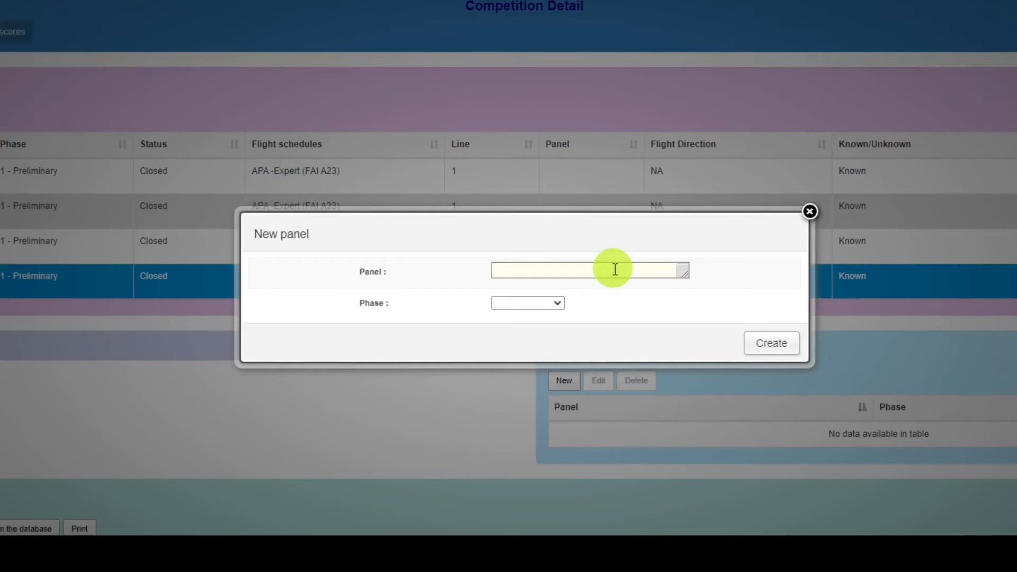
text(Flight 1)
drag(579, 267, 491, 275)
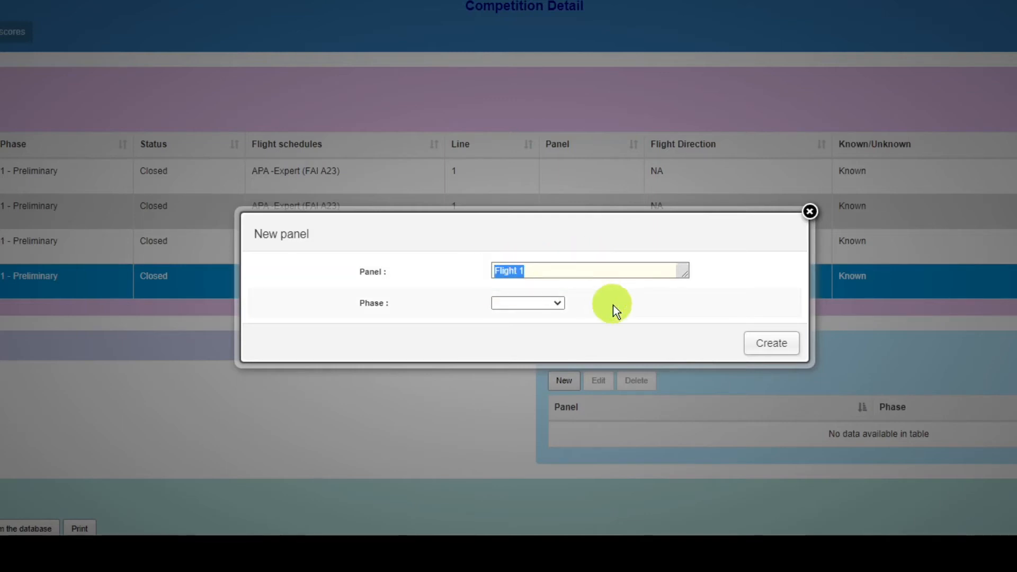
click(558, 305)
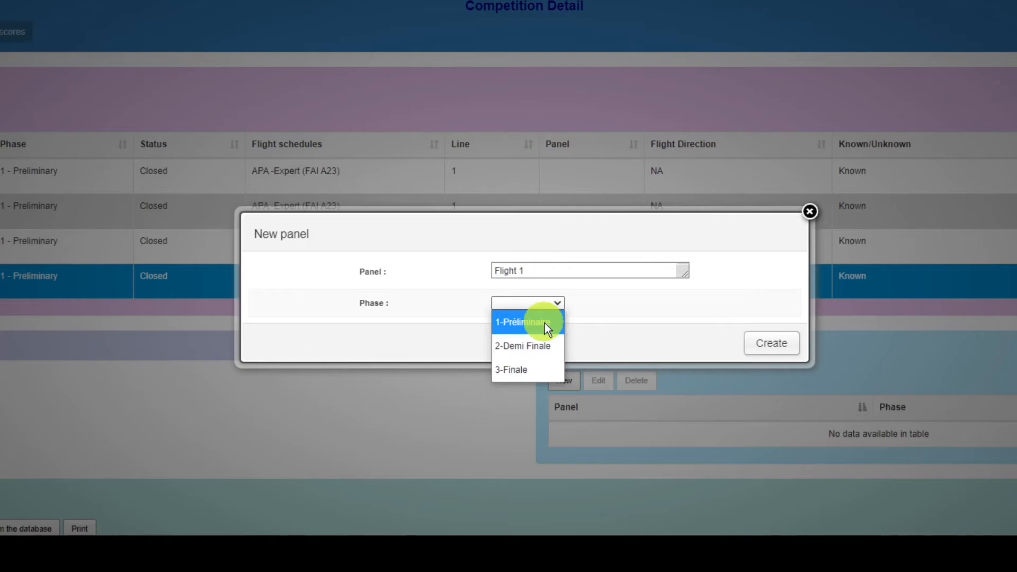
click(545, 323)
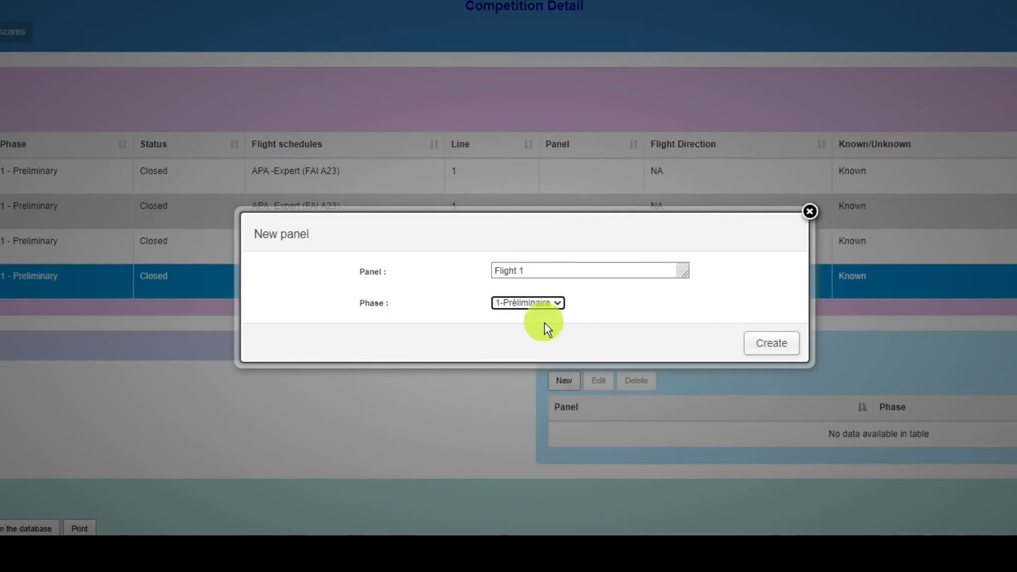
click(772, 345)
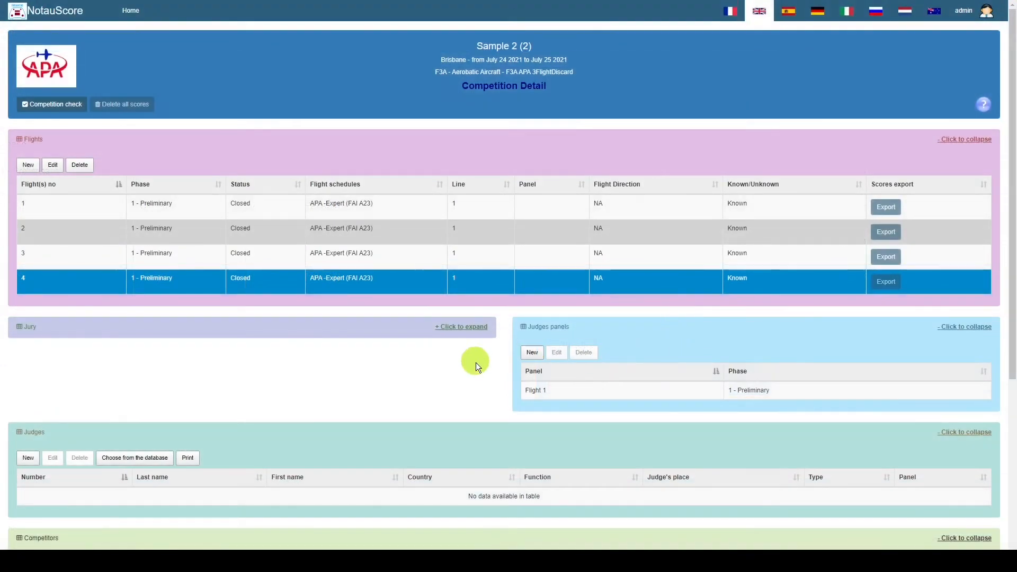
- Create a second judges panel named Flight 2 for the preliminary phase
click(532, 353)
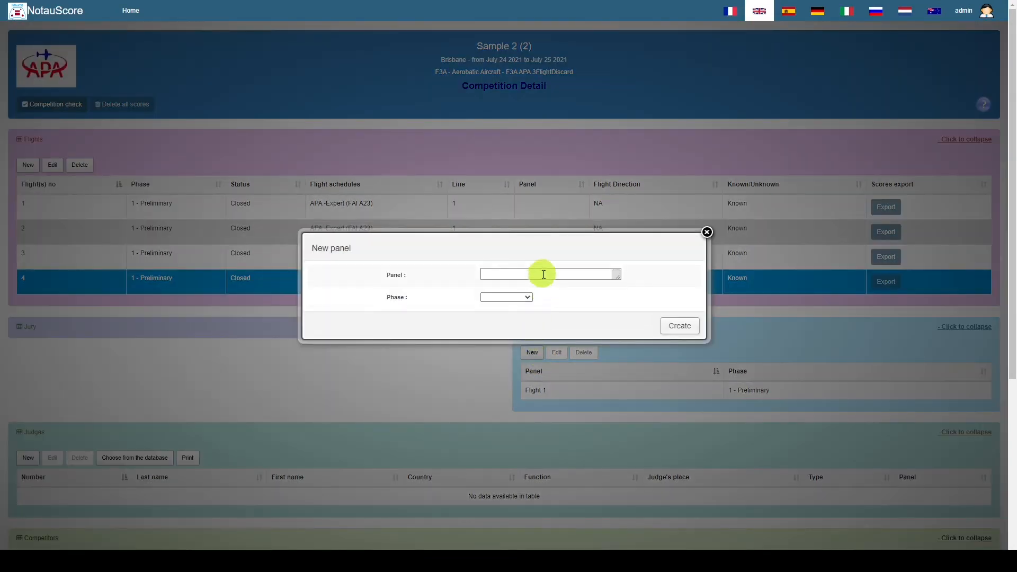
click(543, 275)
text(Flight 12)
key(Tab)
key(Down)
key(Tab)
key(Return)
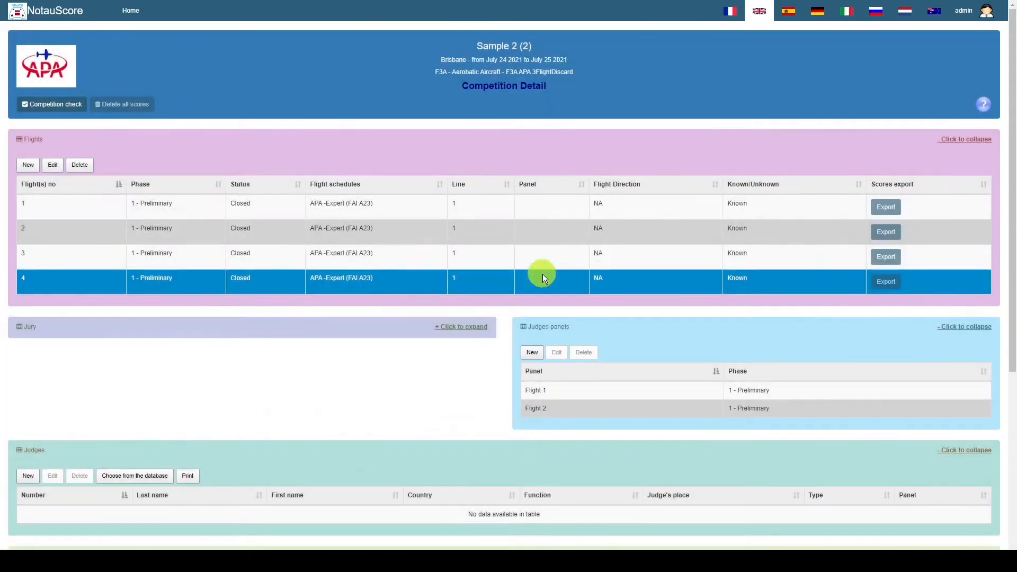
- Add a judges panel named Flight 3 for the preliminary phase
click(532, 352)
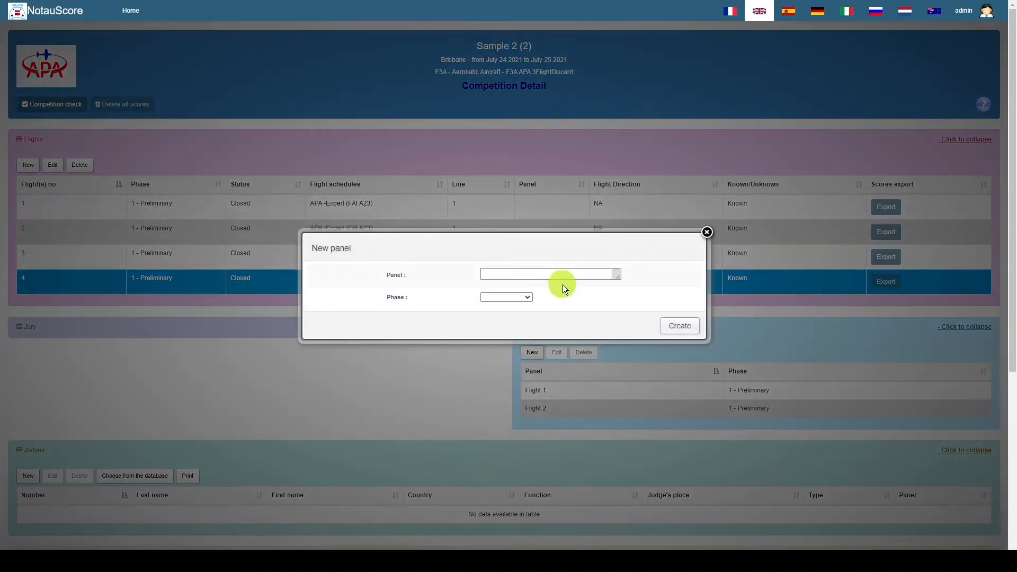
click(568, 273)
text(Flight 1)
text(3)
key(Tab)
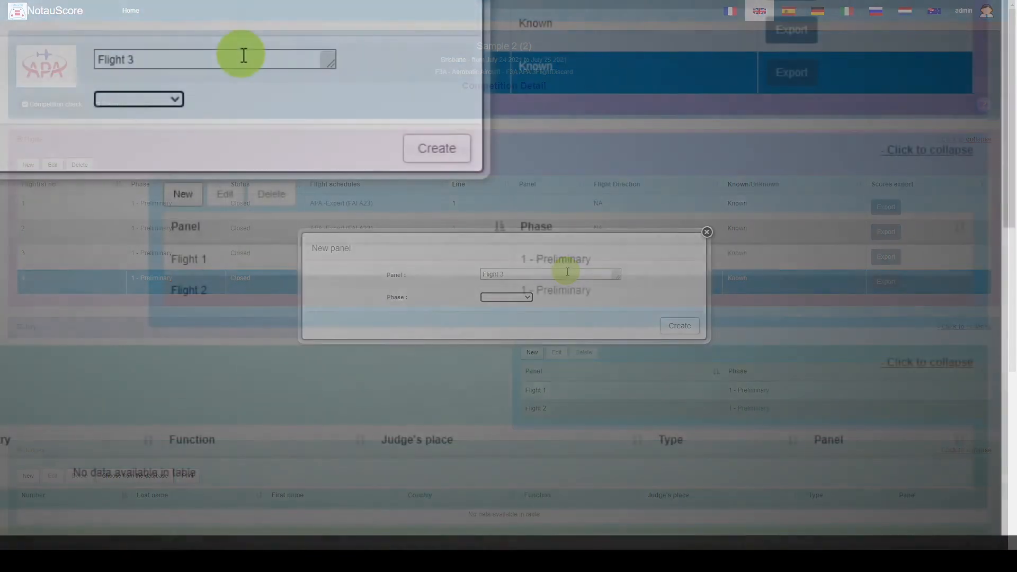
key(Down)
key(Tab)
key(Return)
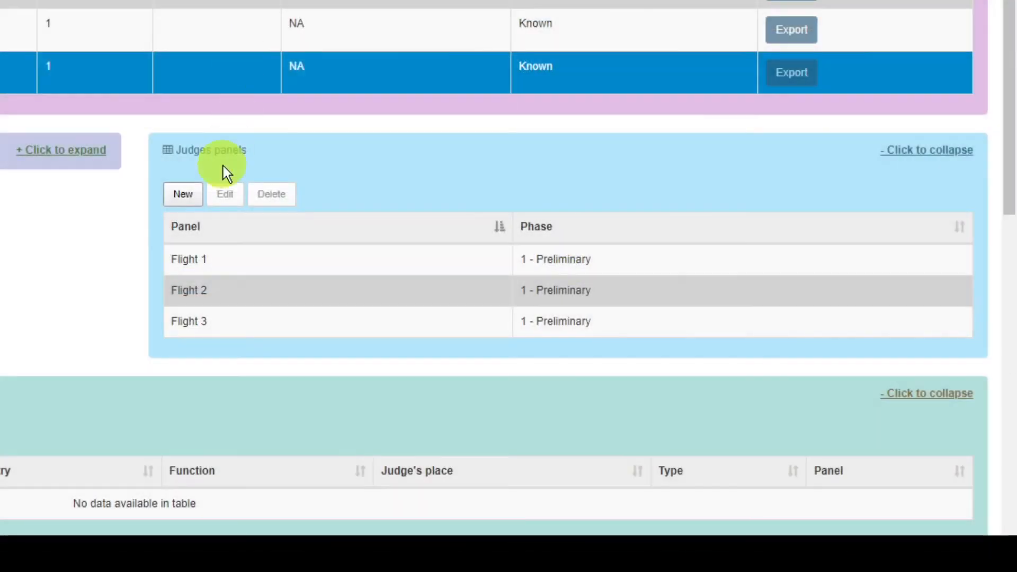
- Add a fourth judges panel, named Flight 4, for the preliminary phase
click(180, 195)
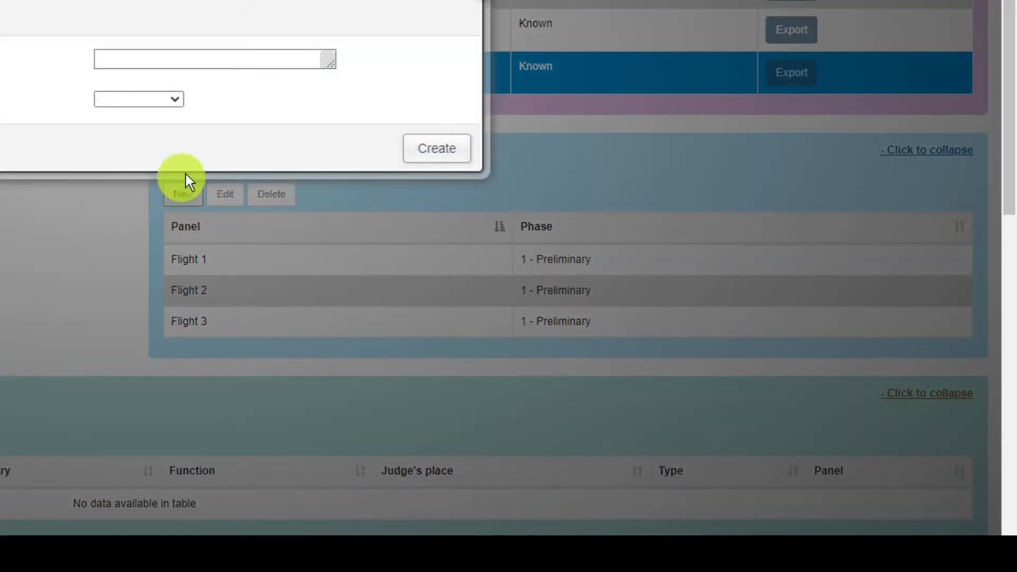
text(Flight 1)
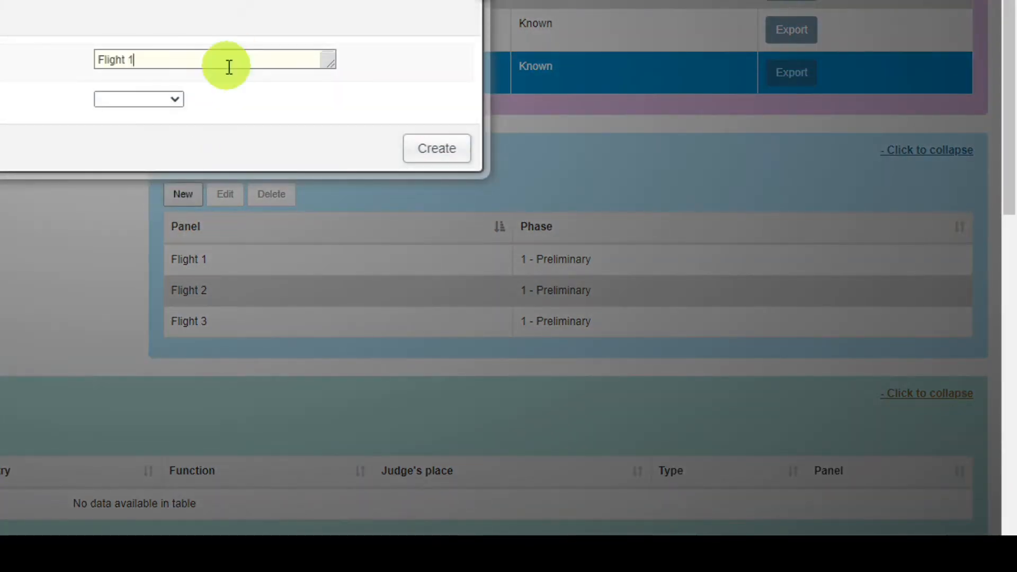
key(BackSpace)
text(4)
key(Tab)
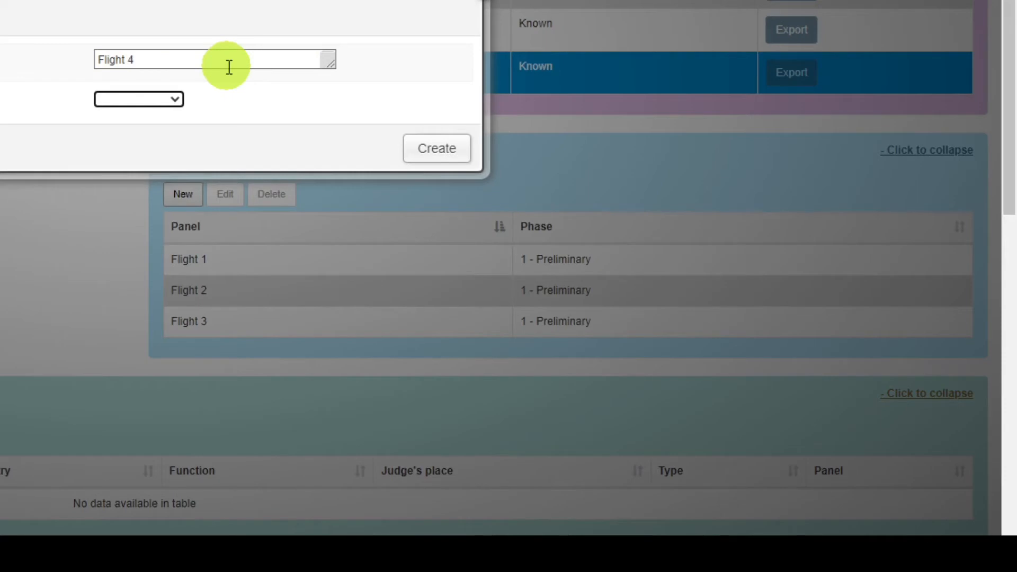
key(Down)
key(Tab)
key(Return)
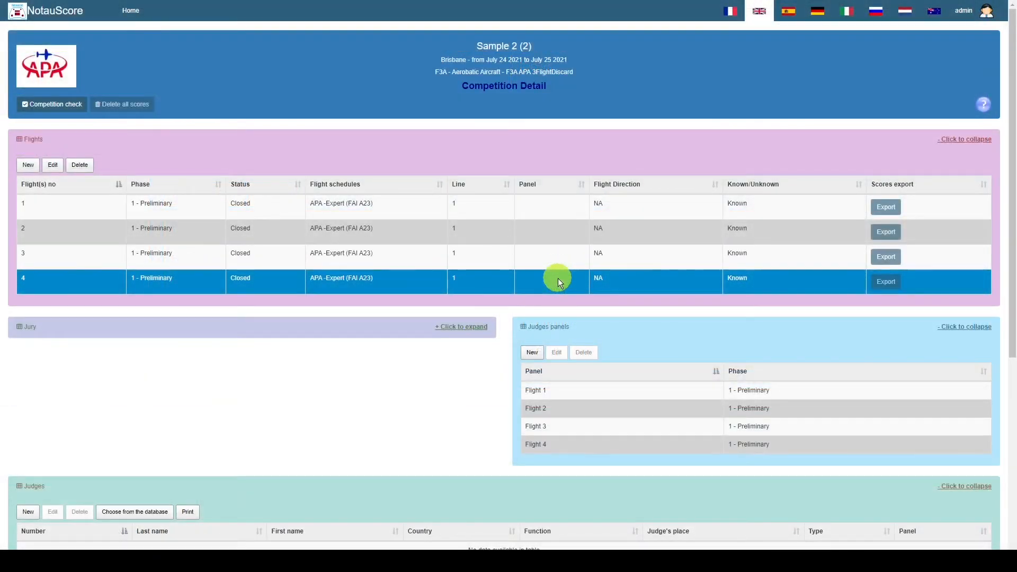
- Assign the Flight 1 panel to preliminary flight 1 and save the flight
click(557, 208)
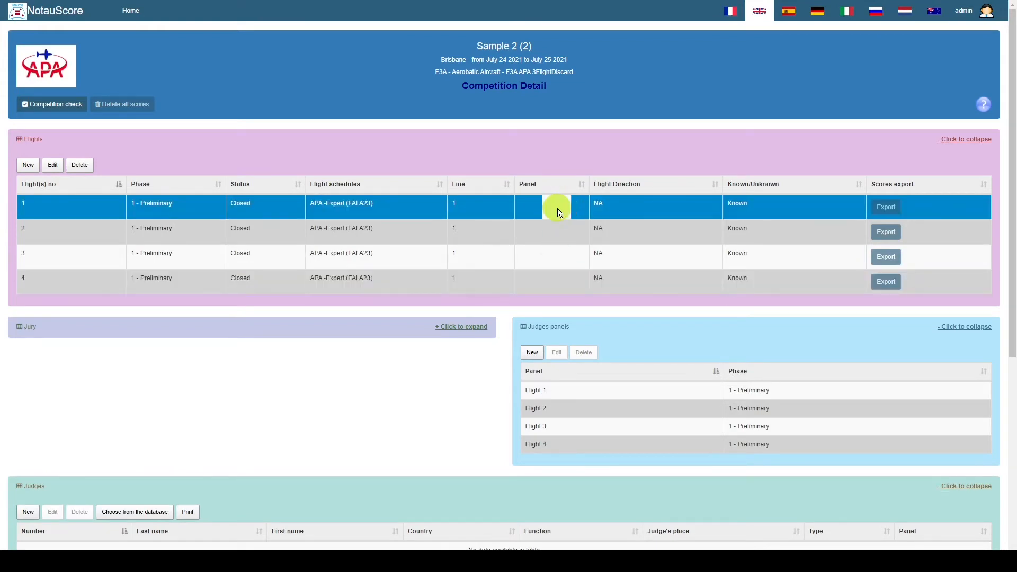
double_click(557, 209)
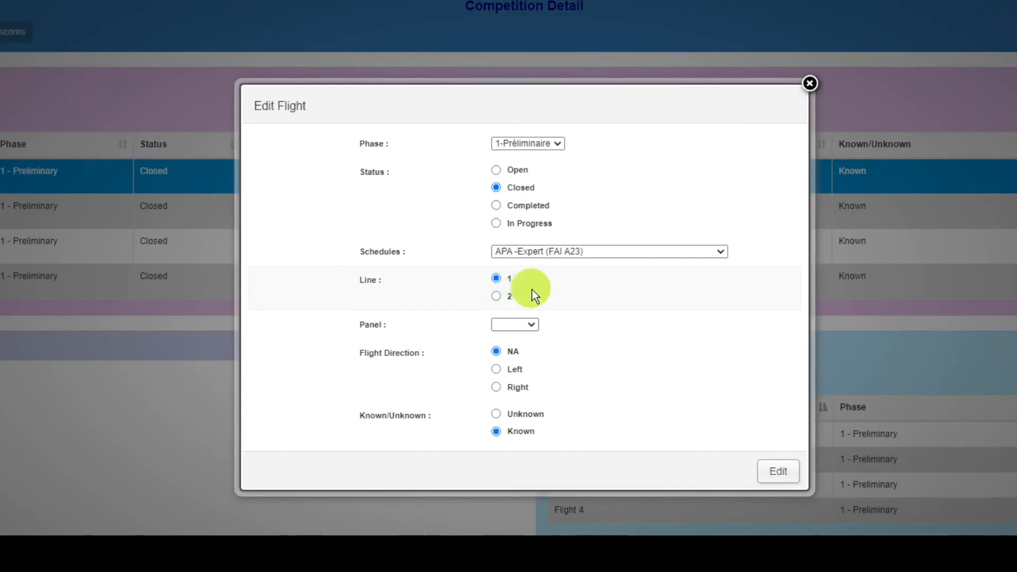
click(530, 324)
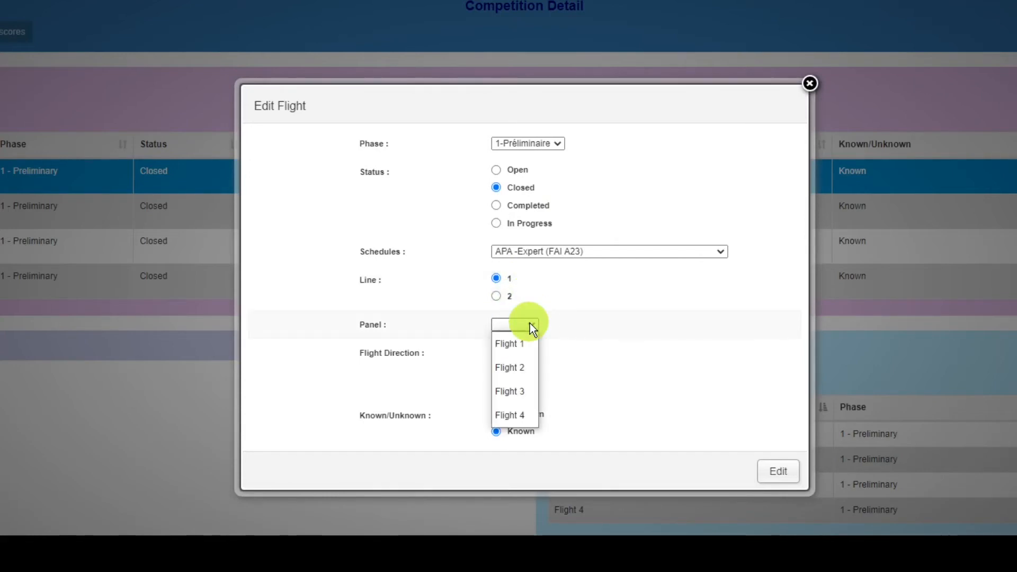
click(523, 339)
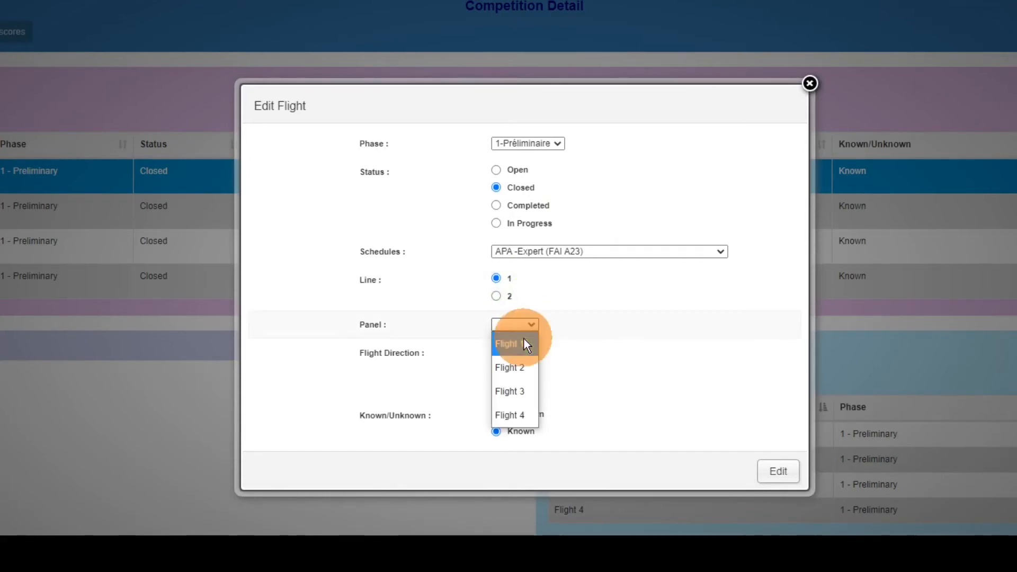
click(795, 477)
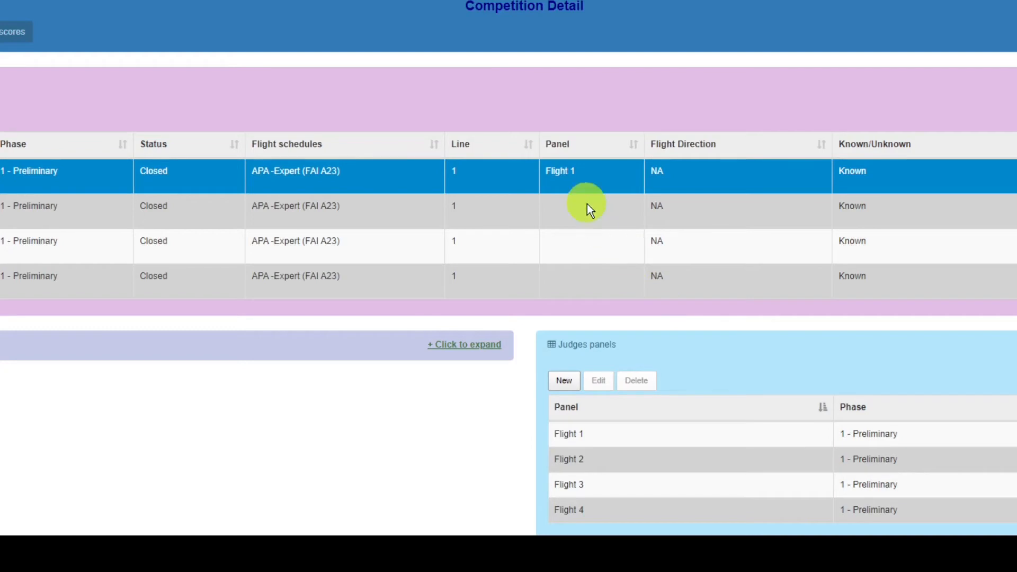
- Assign the Flight 2 panel to preliminary flight 2 and save the flight
click(588, 218)
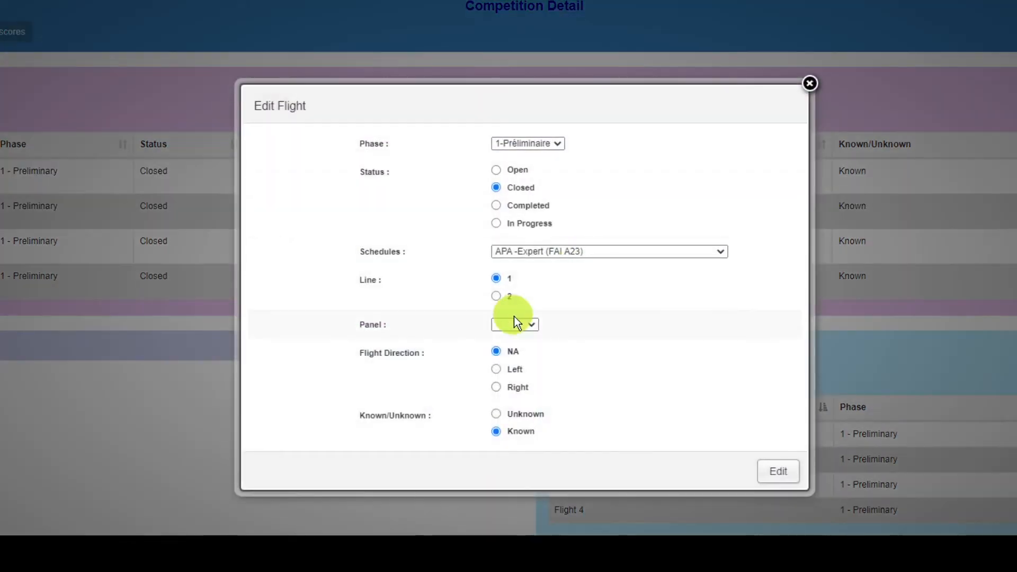
click(514, 324)
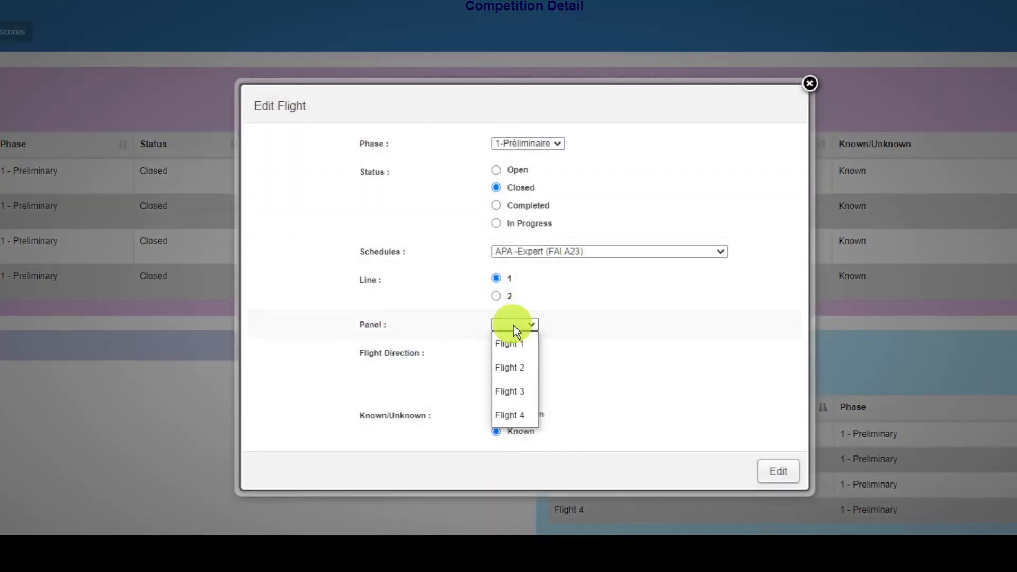
click(514, 373)
click(778, 471)
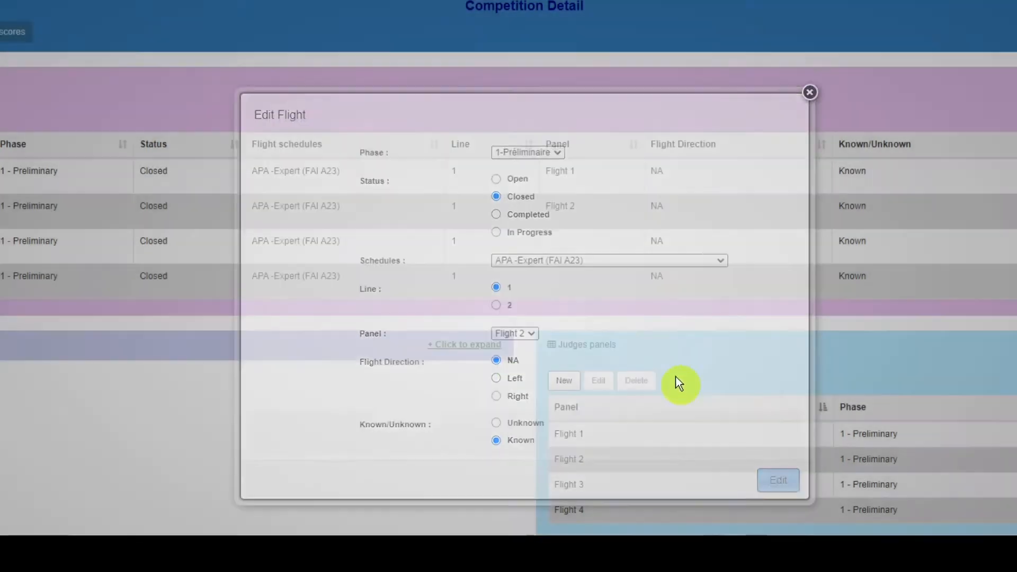
- Assign the Flight 3 panel to preliminary flight 3 and save the flight
click(583, 247)
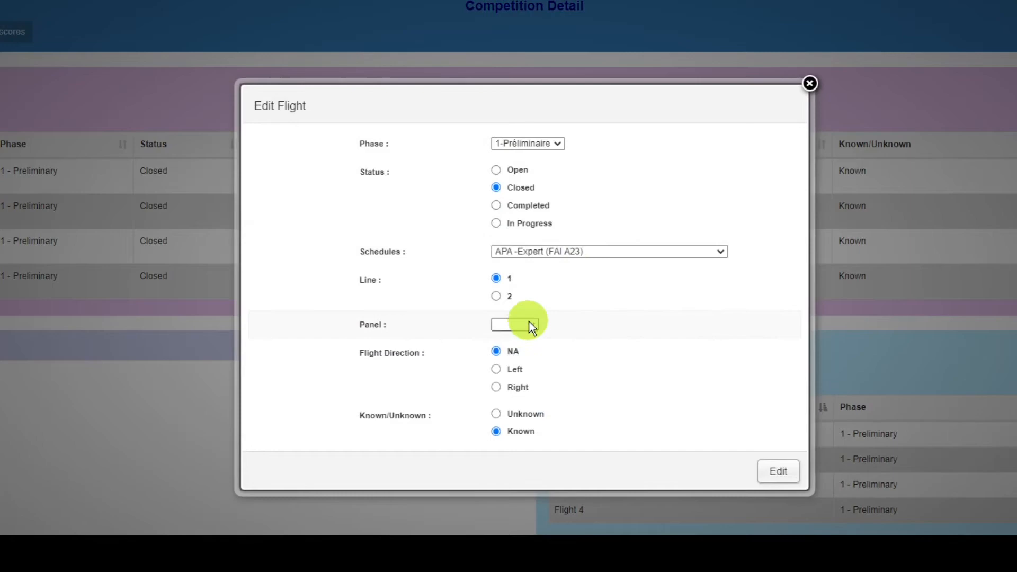
click(530, 325)
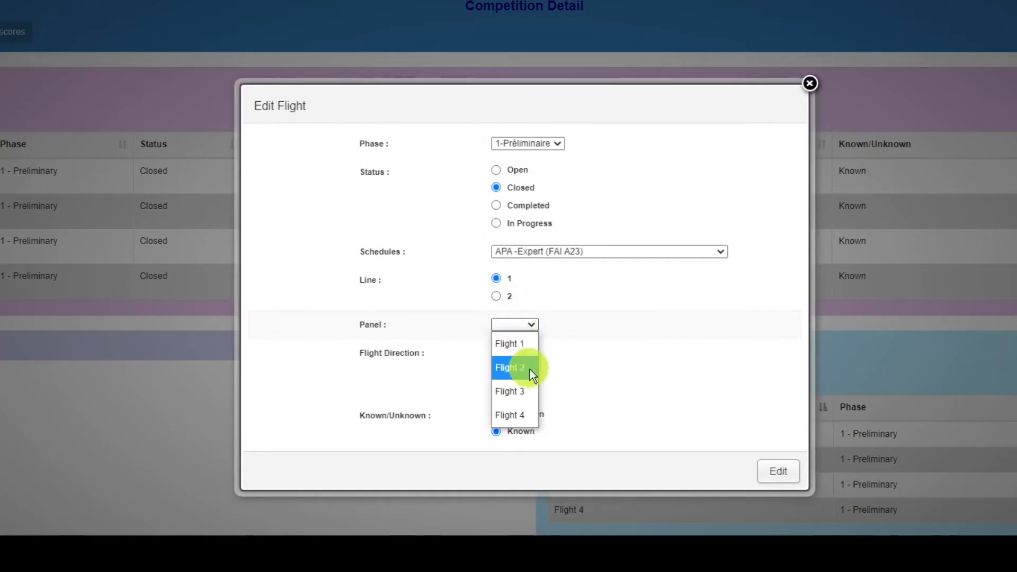
click(515, 392)
click(774, 472)
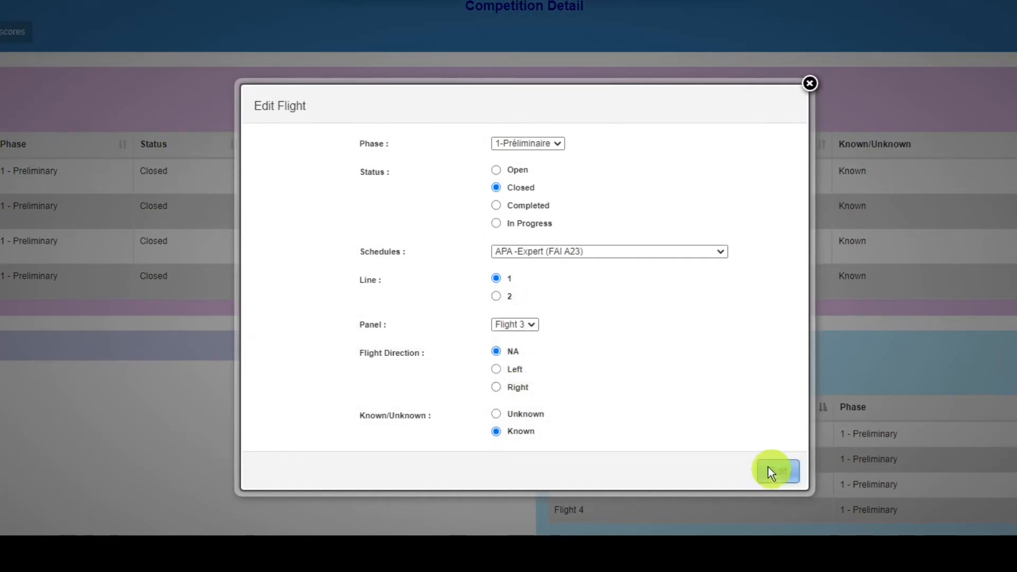
- Assign the Flight 4 panel to preliminary flight 4 and save the flight
click(596, 272)
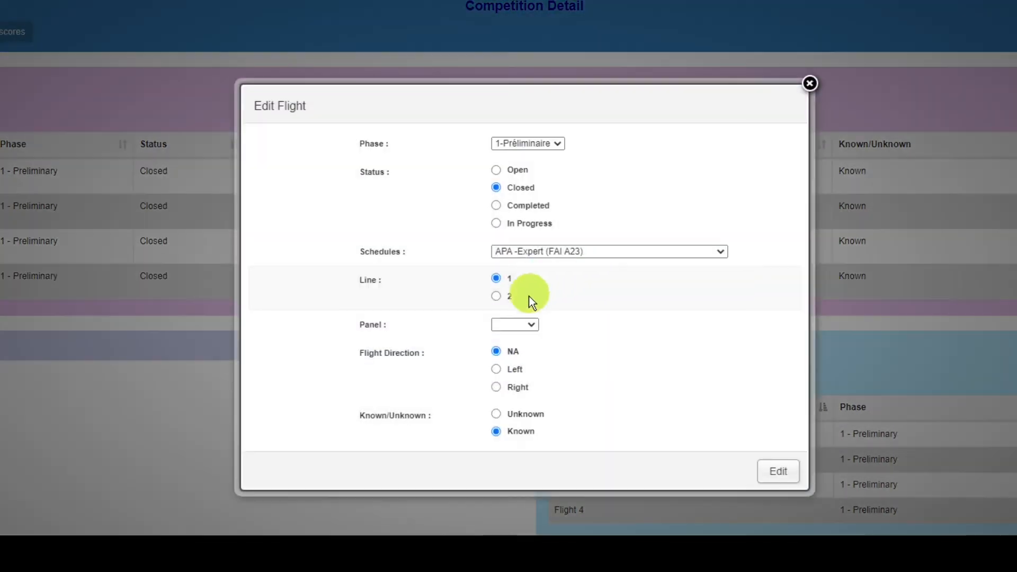
click(527, 324)
click(508, 415)
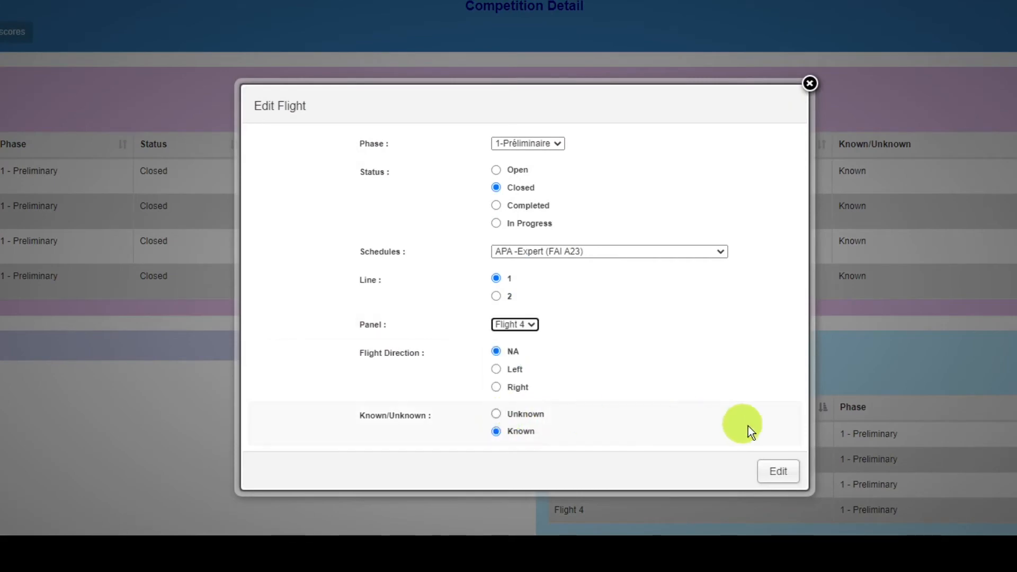
click(778, 473)
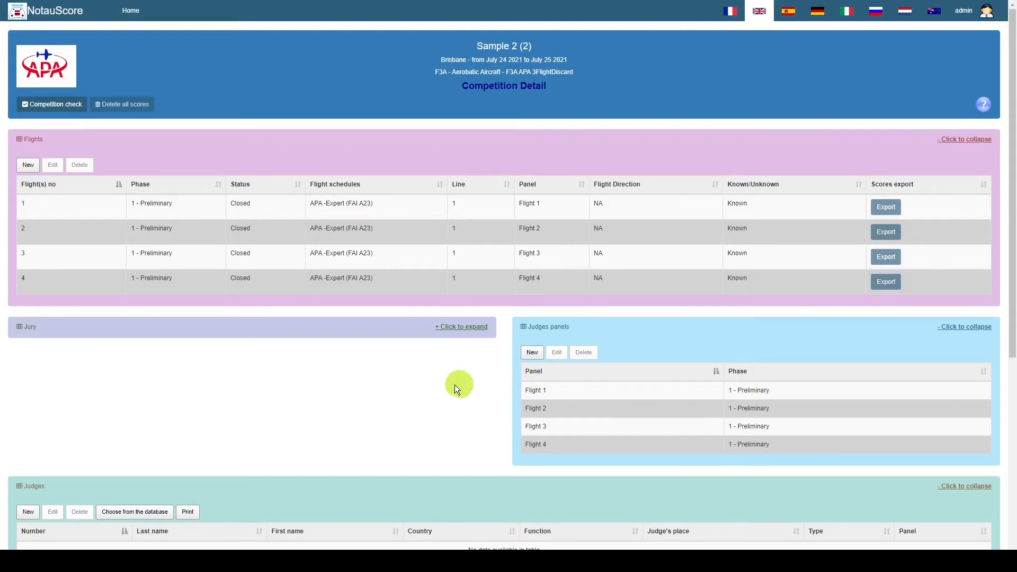
- Examine the fields of the blank new-judge form and close it without creating a judge
scroll(438, 385, down, 5)
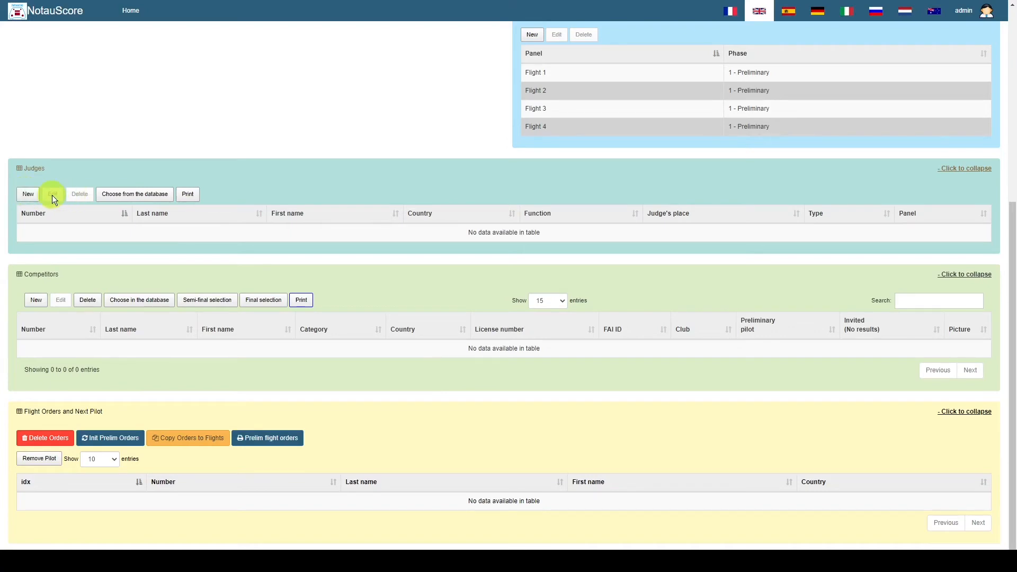
scroll(53, 197, down, 1)
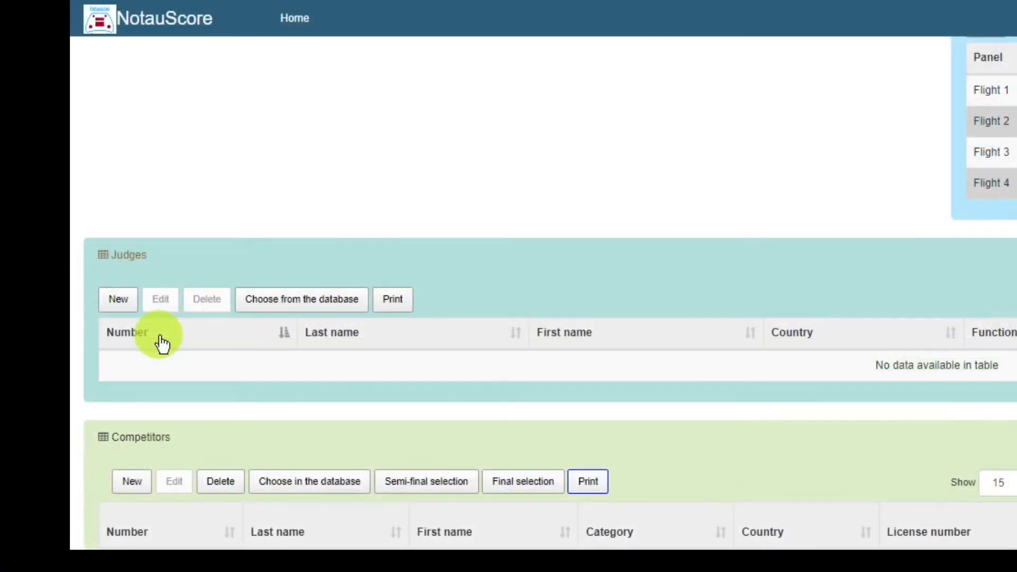
click(129, 315)
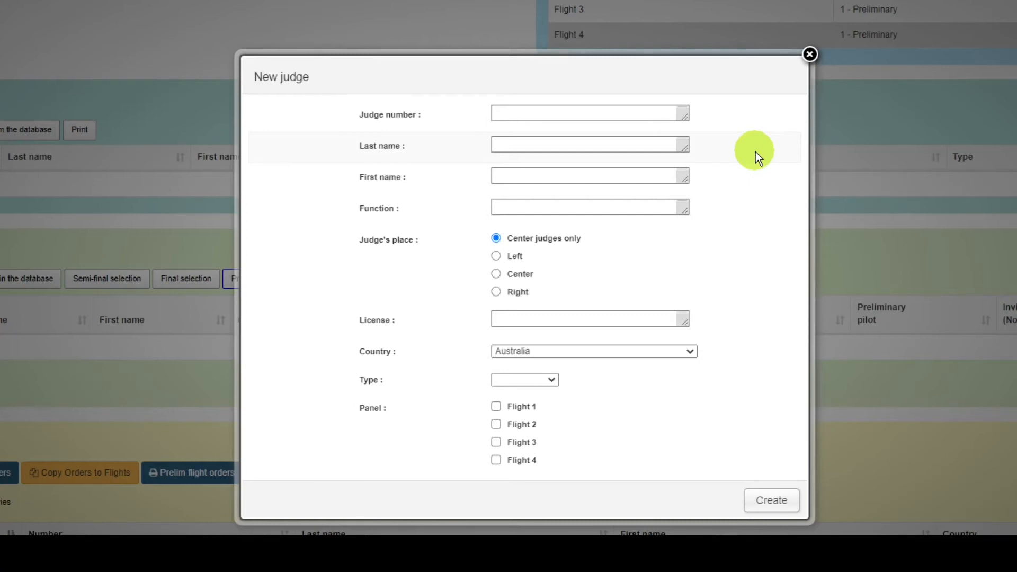
click(809, 56)
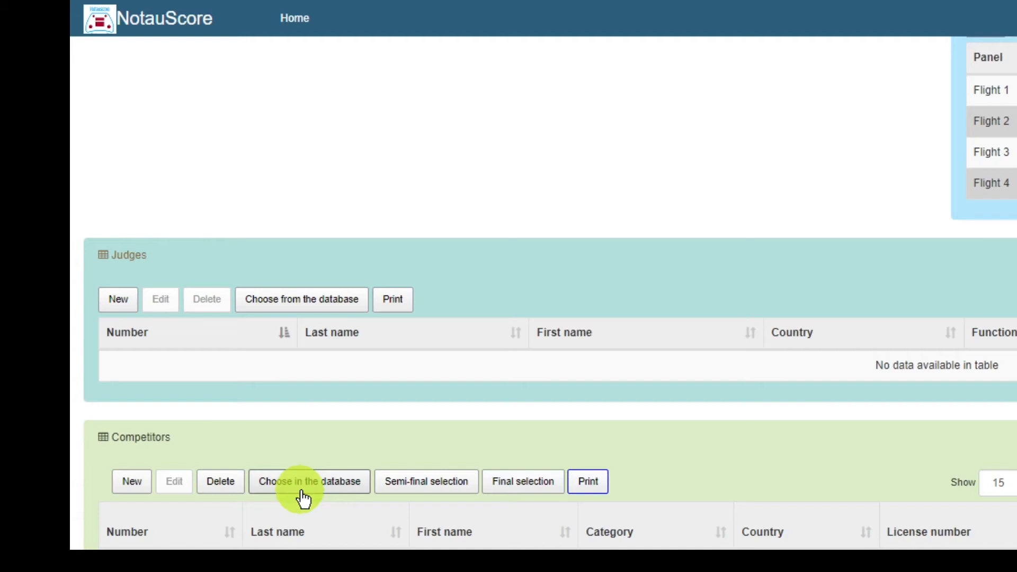
- Open the database list for choosing the competition's judges, try a search by pilot ID, and clear the search
click(317, 312)
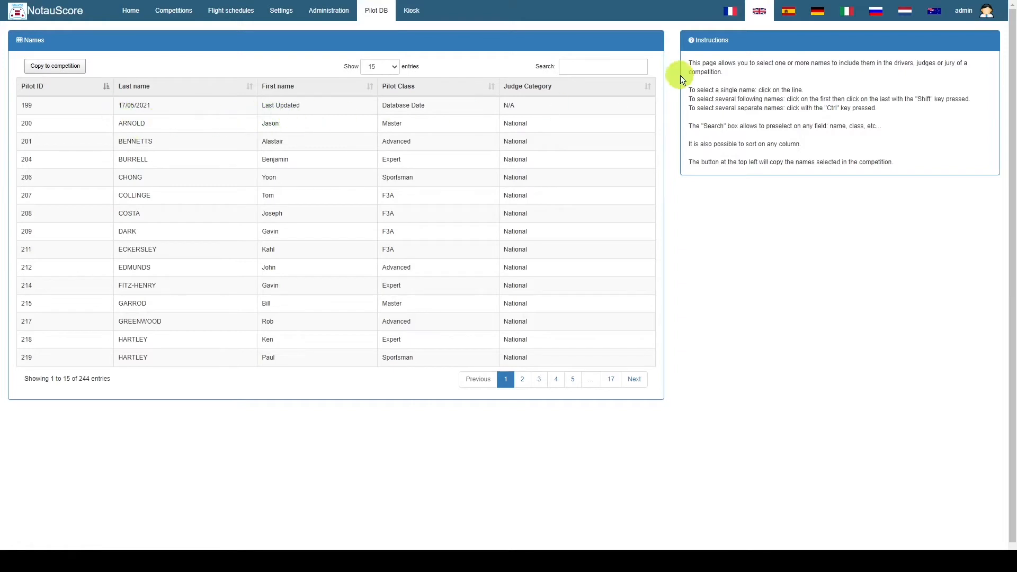
click(598, 72)
text(400)
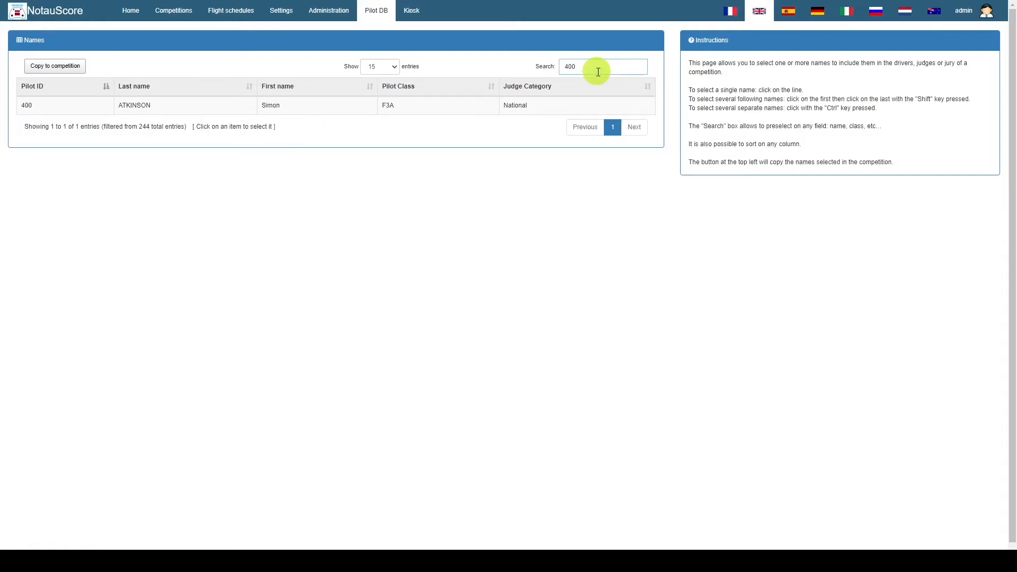
text(0)
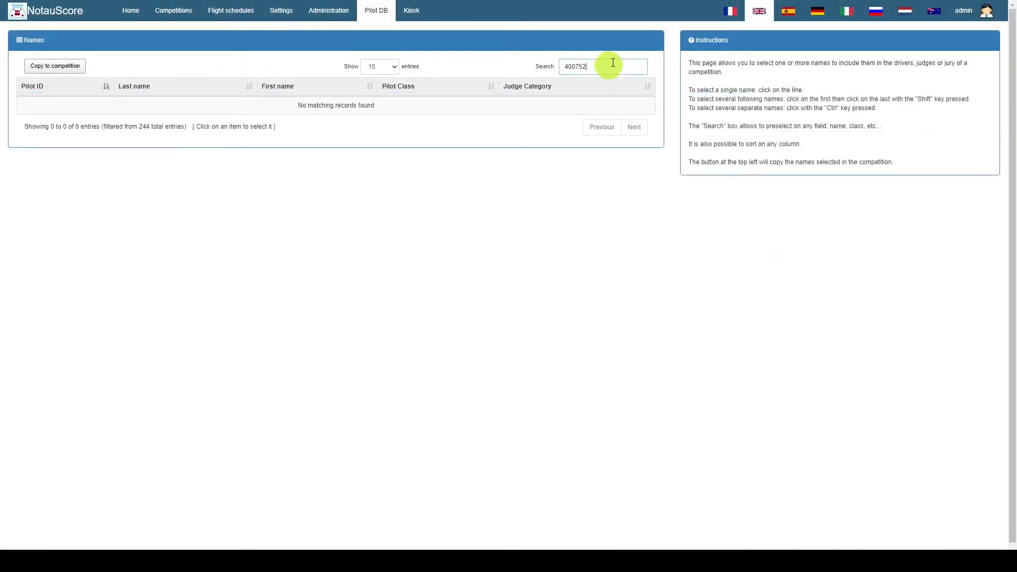
key(BackSpace)
key(BackSpace)
key(BackSpace)
key(BackSpace)
key(BackSpace)
key(BackSpace)
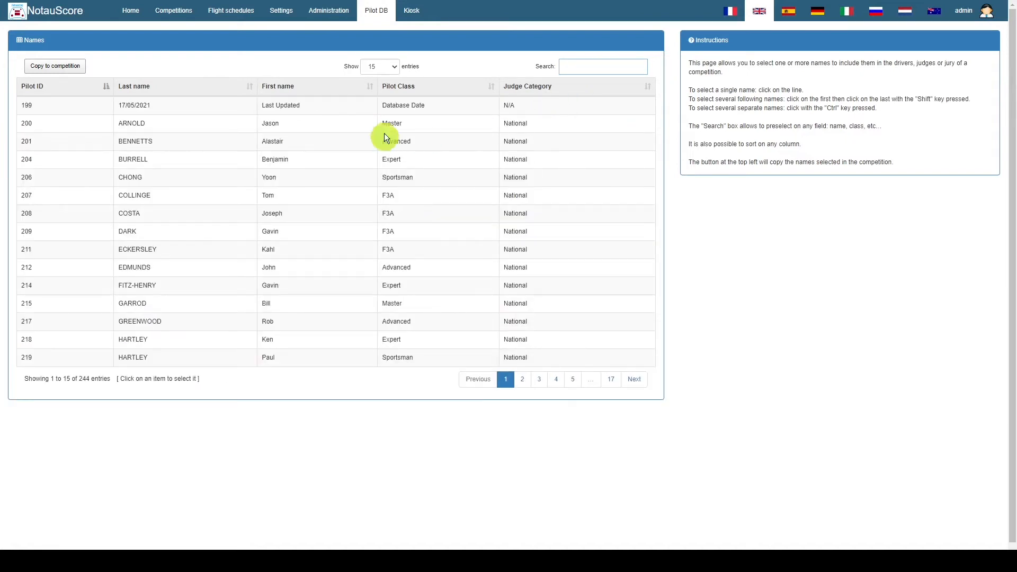
- Sort the database names by pilot class and show all entries in one list
click(498, 90)
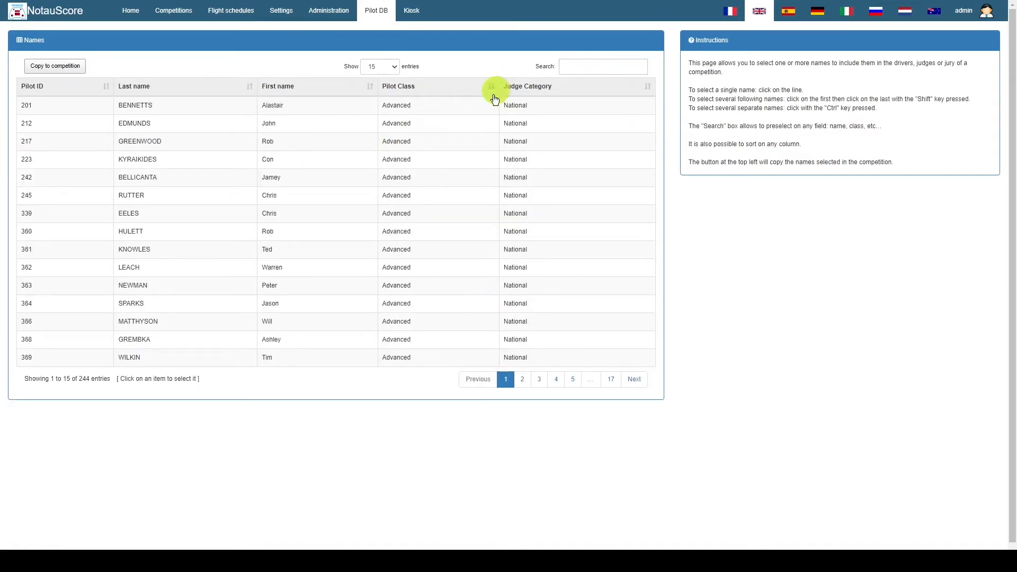
scroll(440, 208, down, 1)
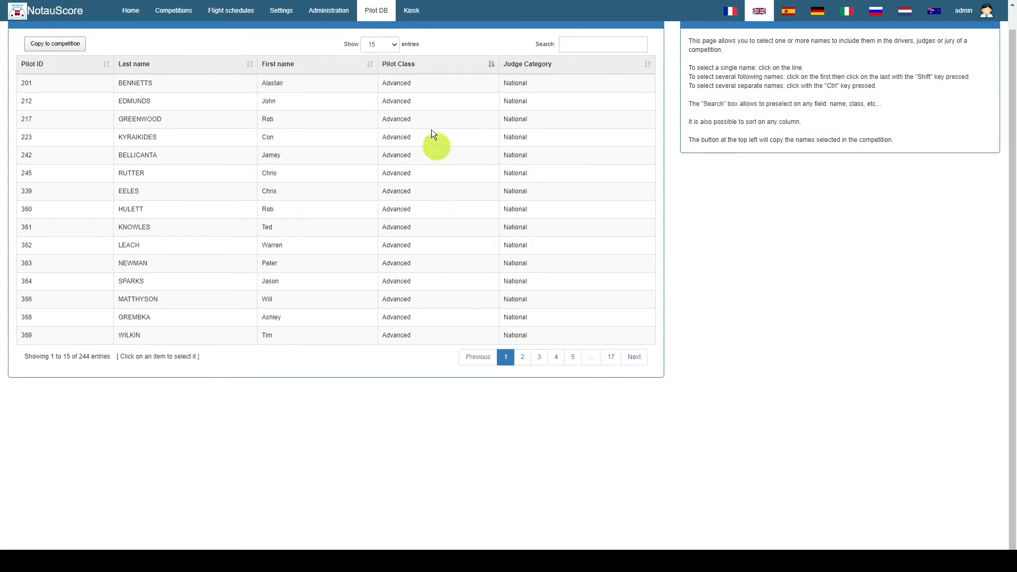
click(396, 49)
click(379, 97)
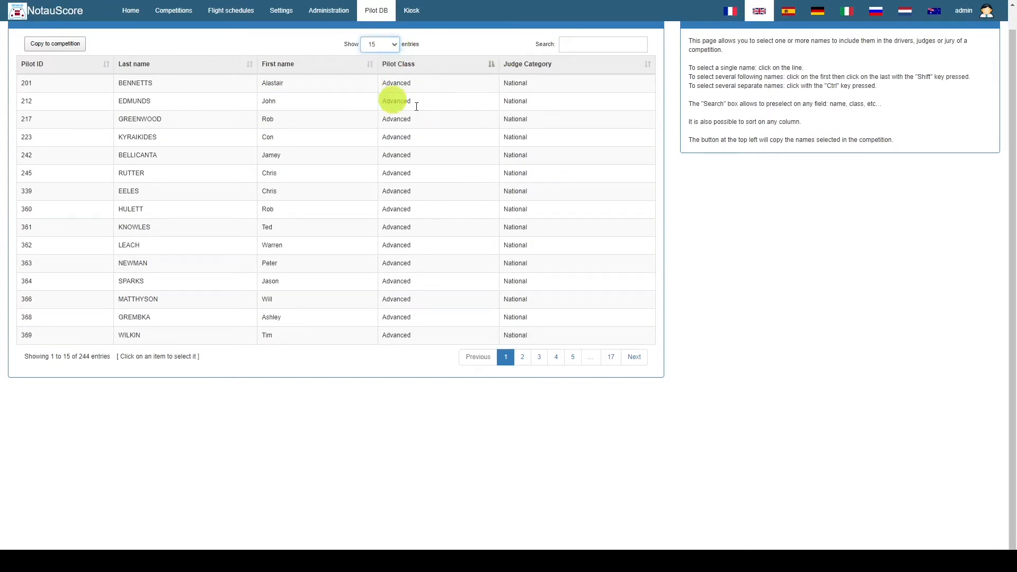
scroll(438, 207, down, 15)
scroll(434, 276, down, 20)
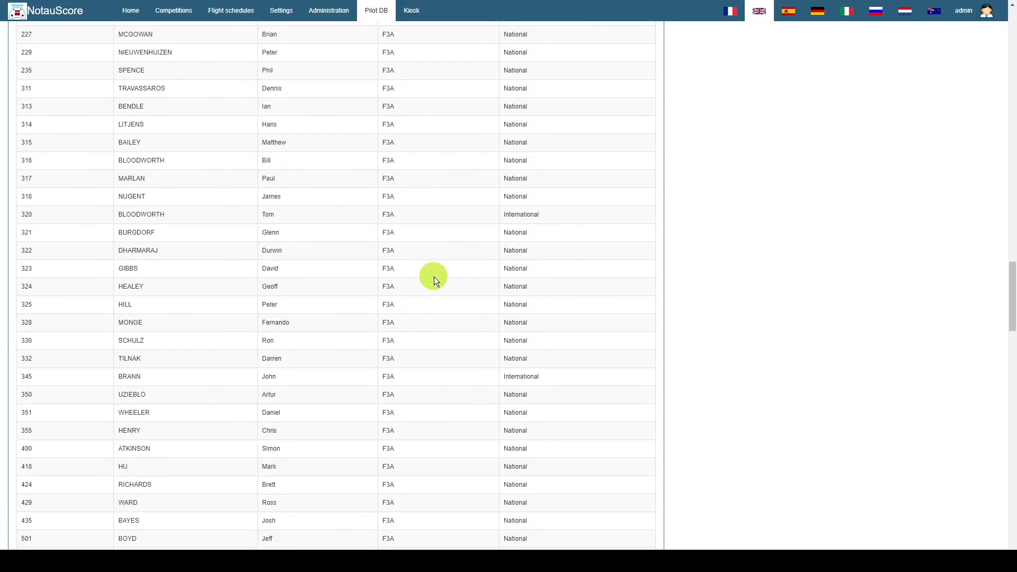
scroll(434, 276, up, 20)
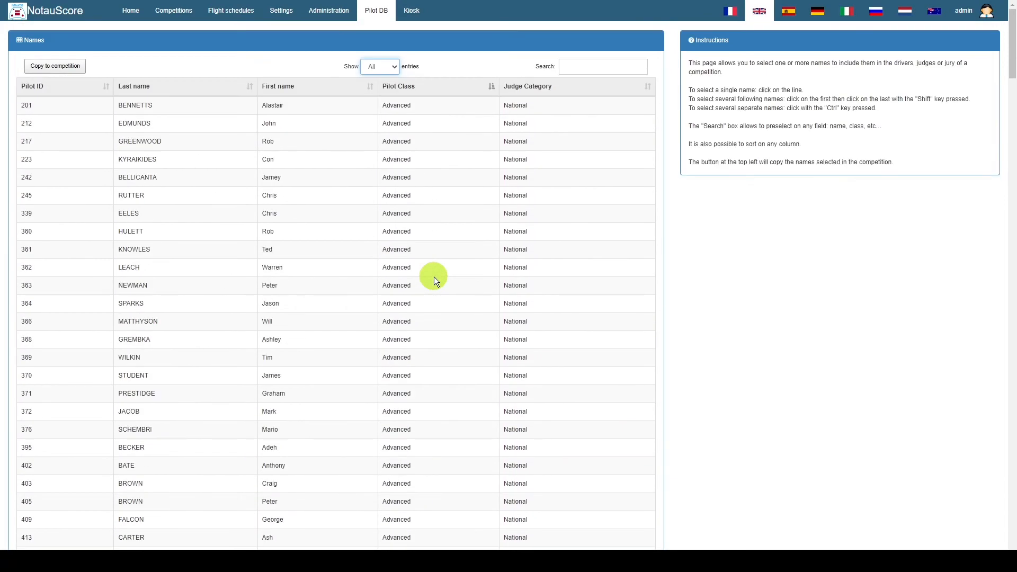
- Sort the full list by pilot ID and select two Expert-class judges and one Master-class judge in the 400 range
scroll(84, 176, down, 3)
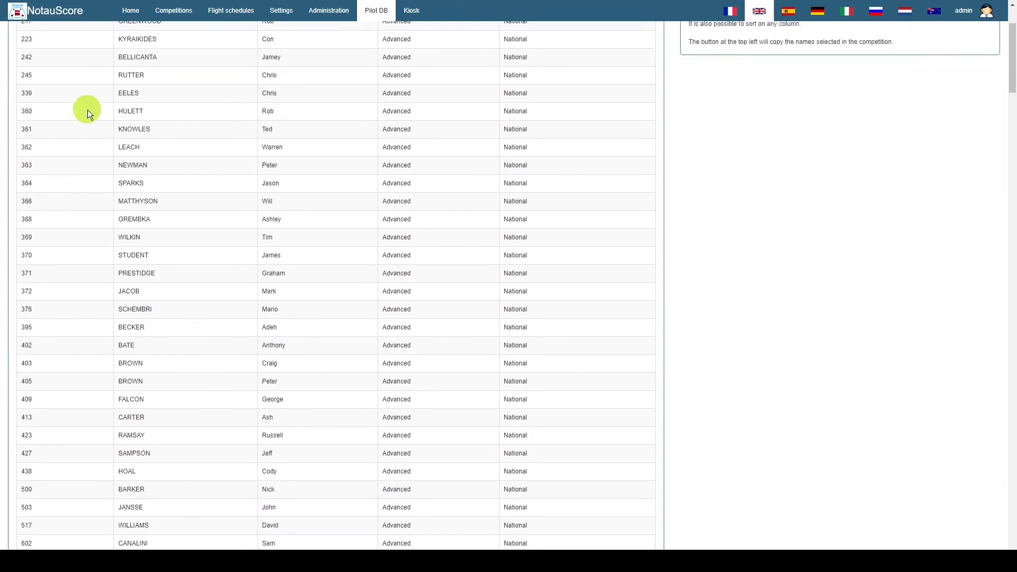
scroll(87, 109, up, 3)
click(104, 97)
scroll(84, 231, down, 10)
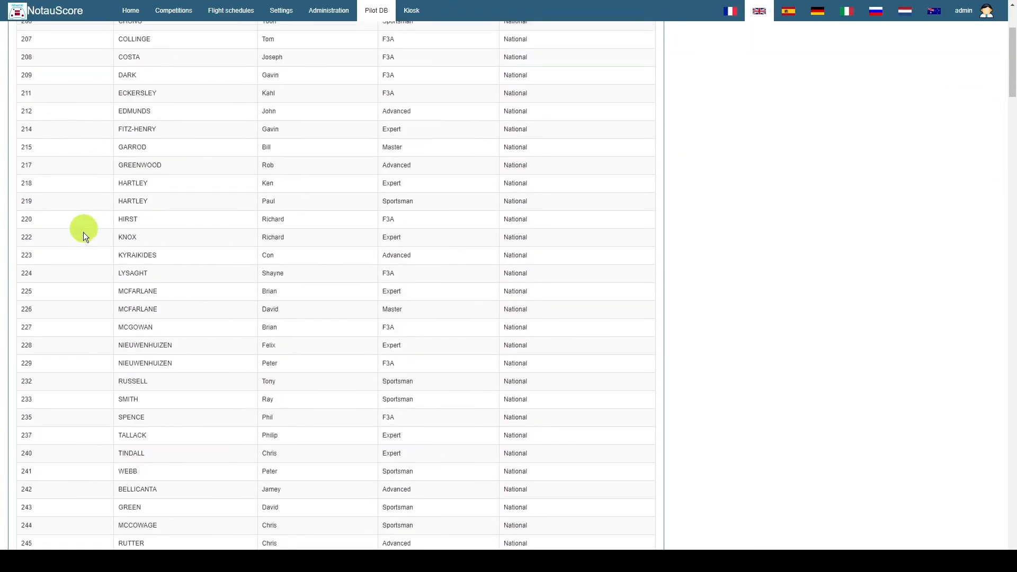
scroll(77, 287, down, 20)
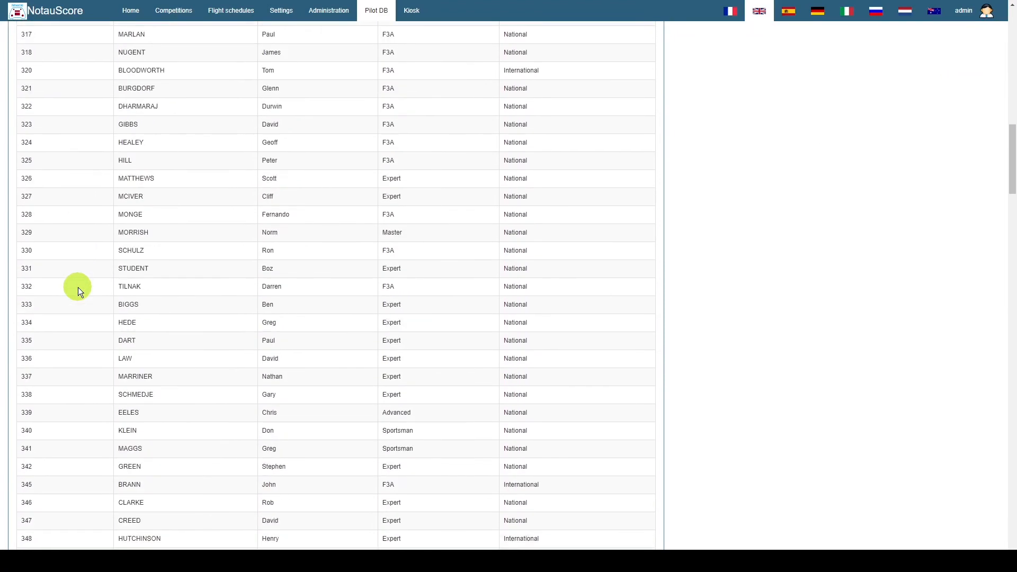
scroll(78, 287, down, 10)
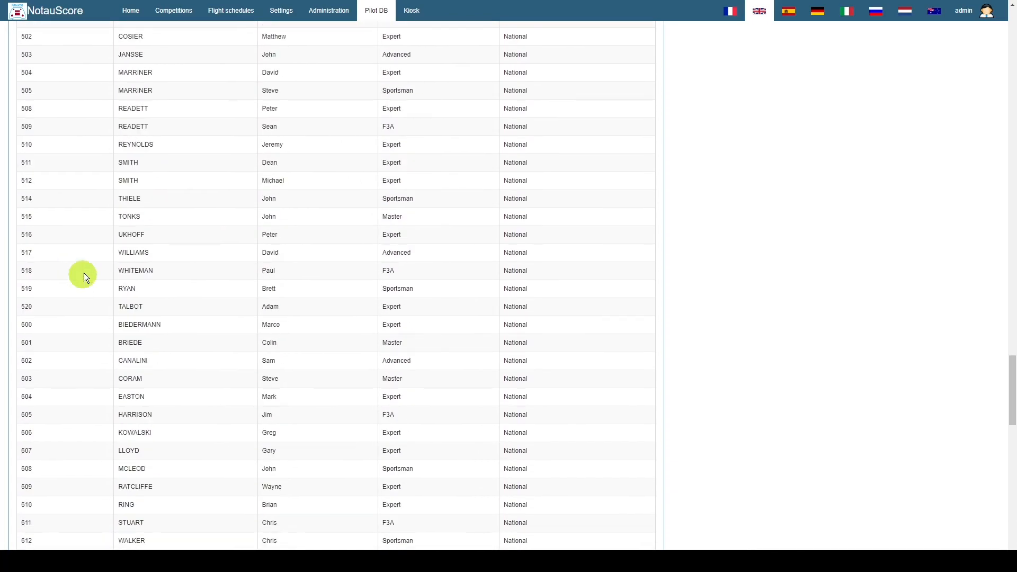
scroll(84, 271, up, 9)
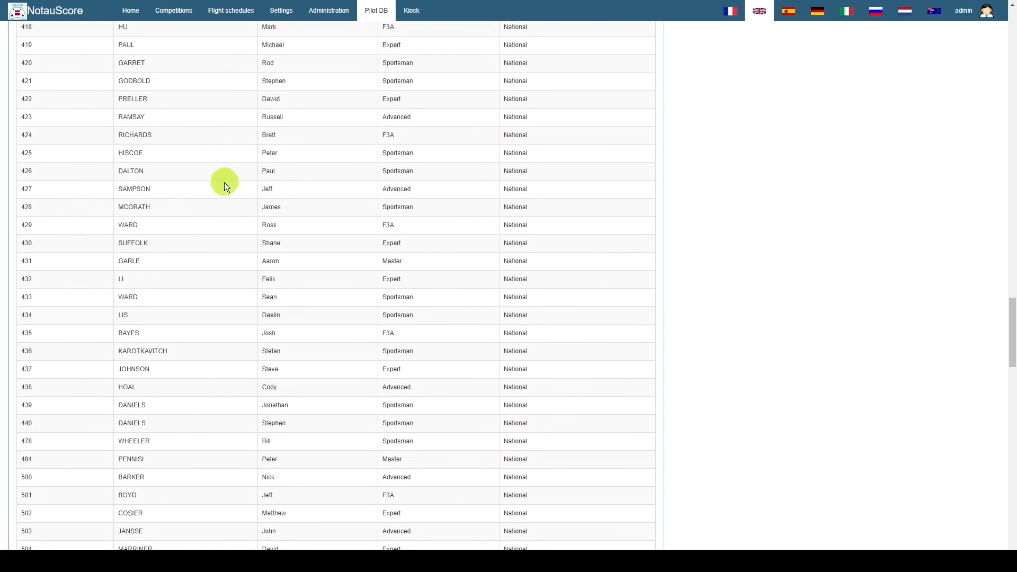
scroll(224, 183, up, 3)
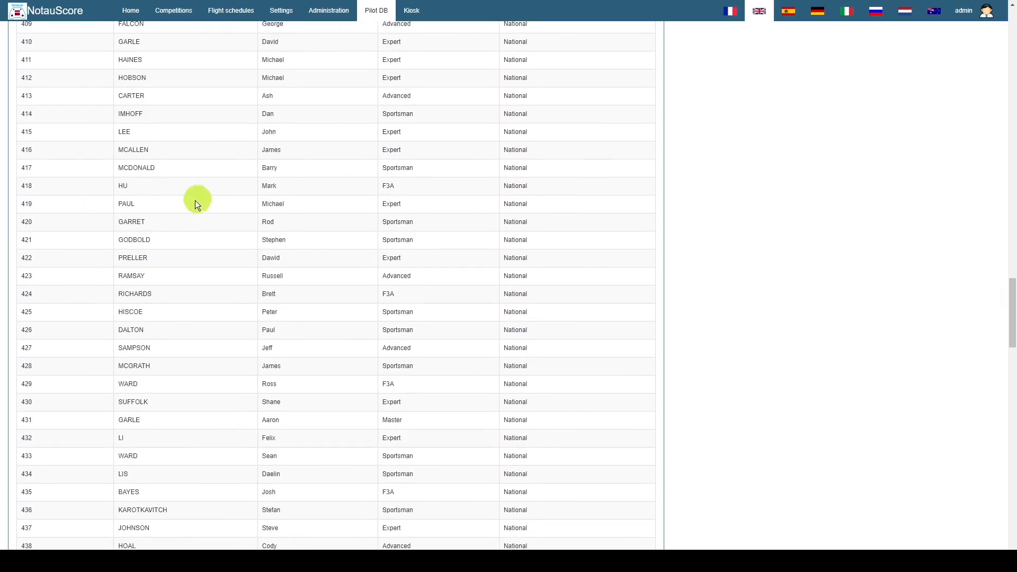
click(189, 153)
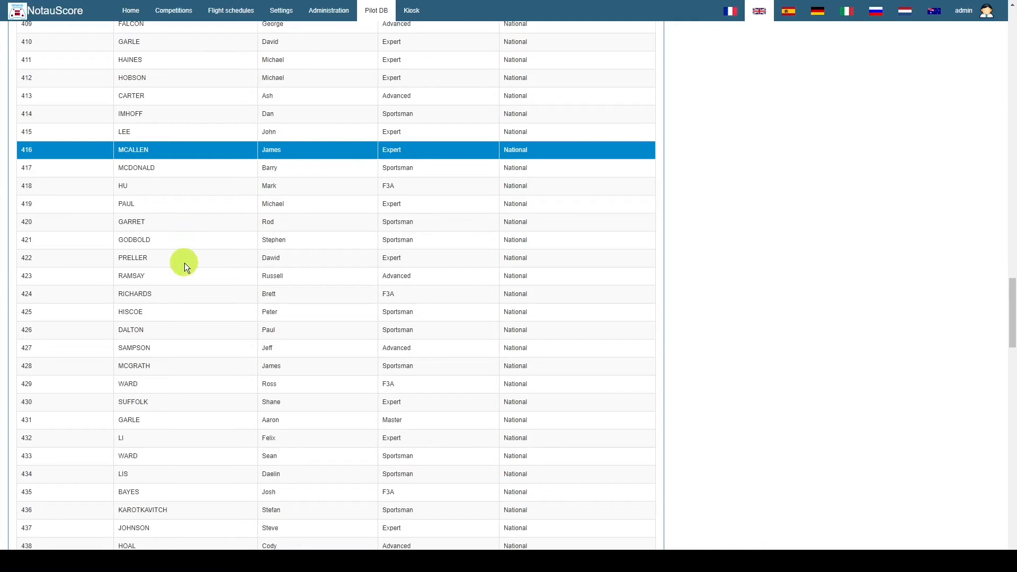
click(169, 262)
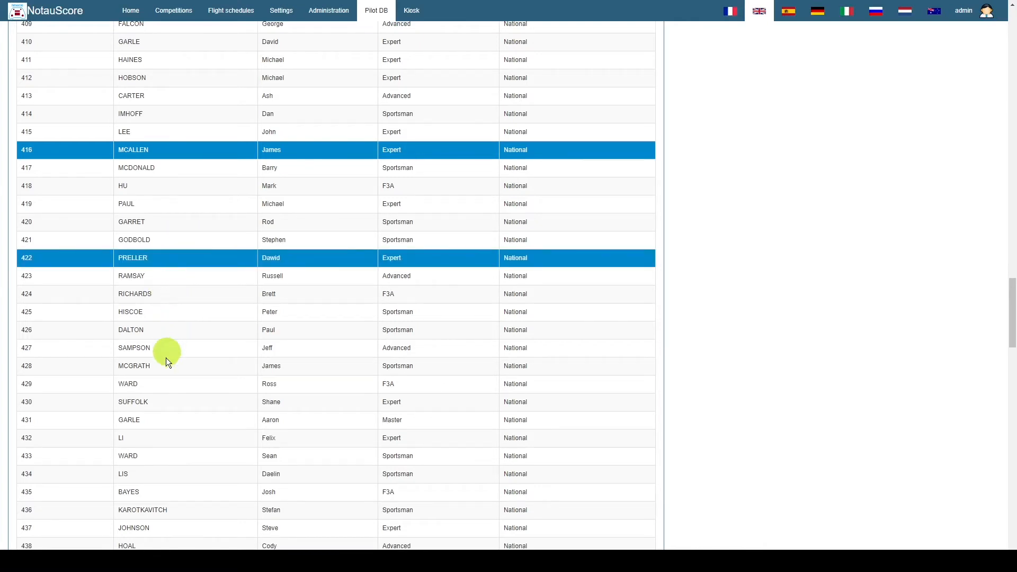
click(162, 422)
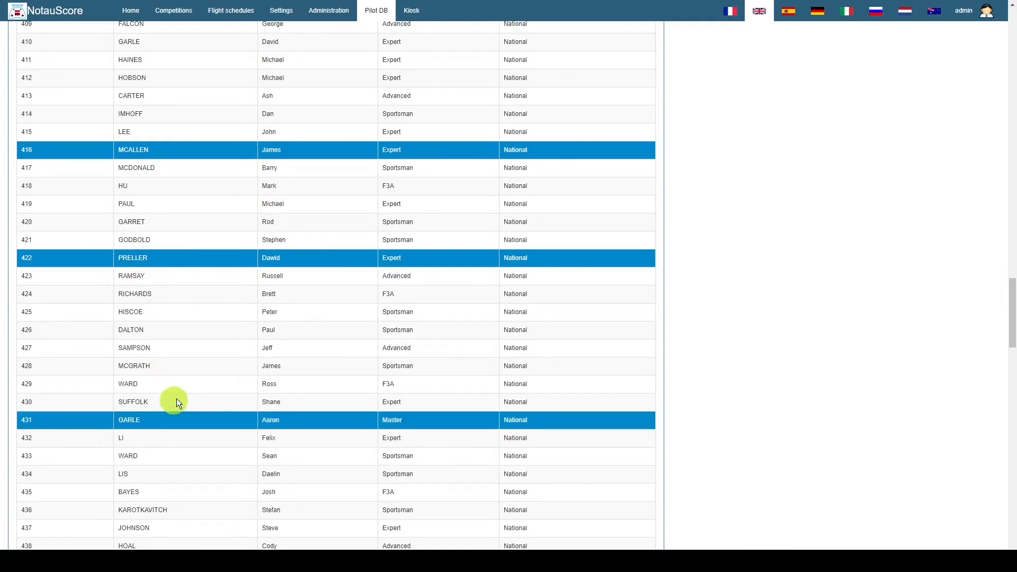
- Add one F3A, one Advanced and one Expert judge from the earlier 400-range entries to the selection
scroll(180, 392, up, 3)
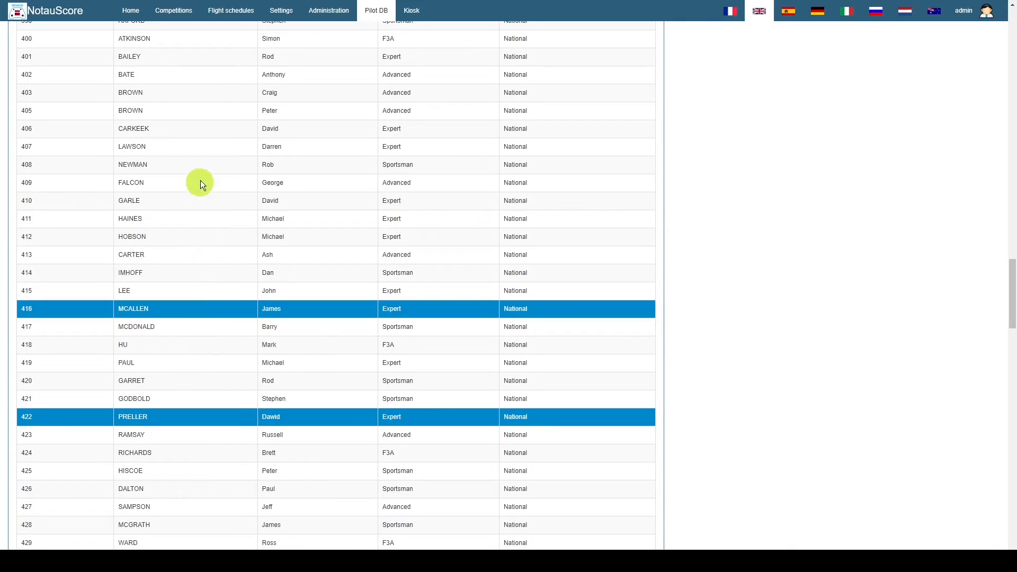
click(198, 40)
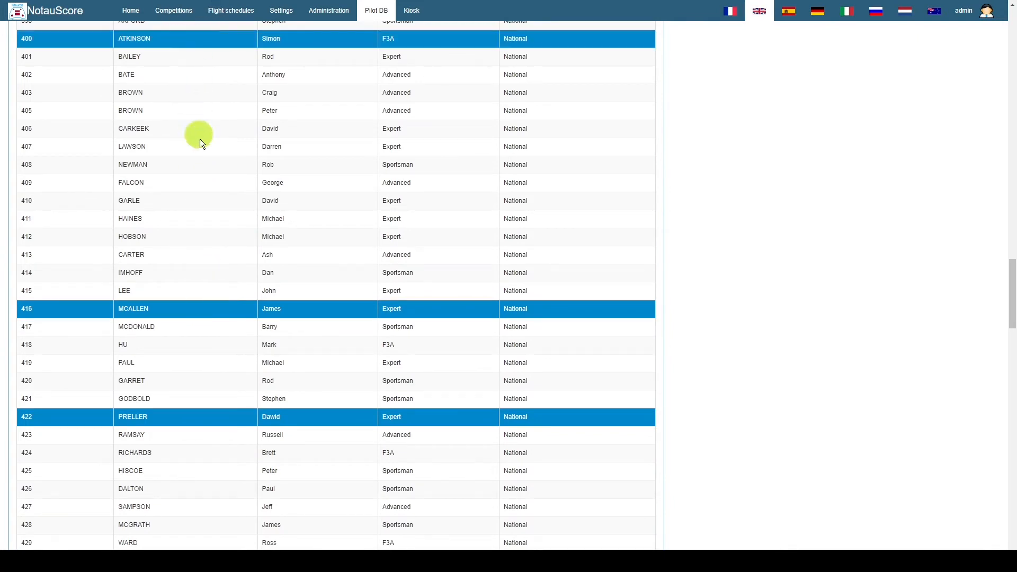
click(182, 180)
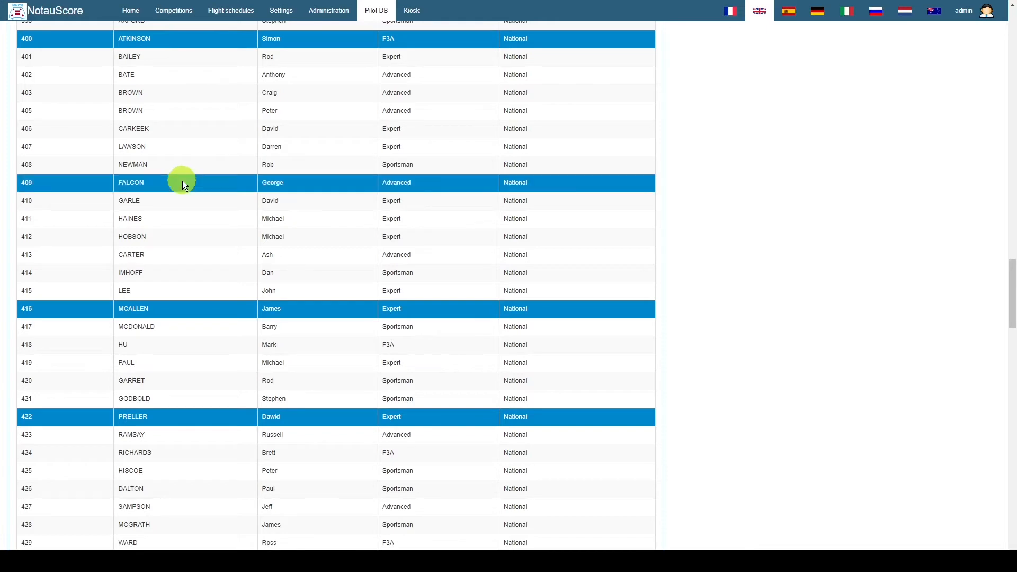
click(176, 234)
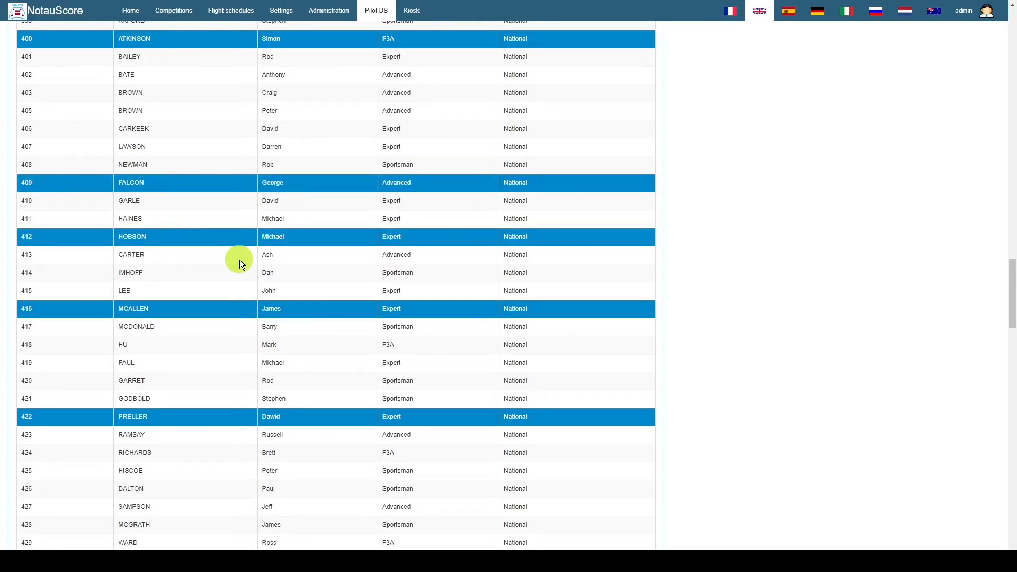
- Add the last Master-class judge in the 400 range to the selection
scroll(239, 260, down, 3)
scroll(240, 260, down, 3)
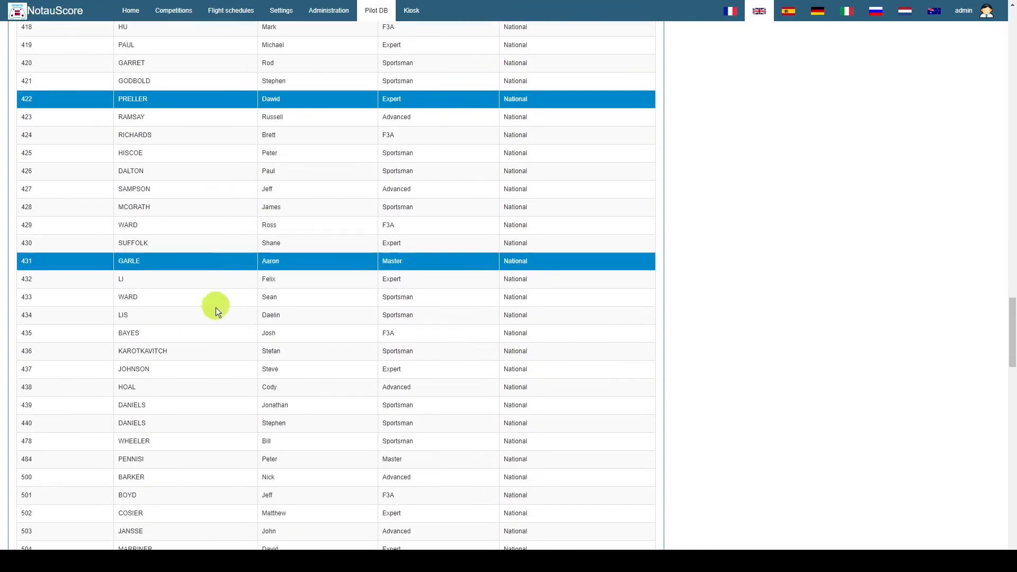
scroll(202, 386, down, 3)
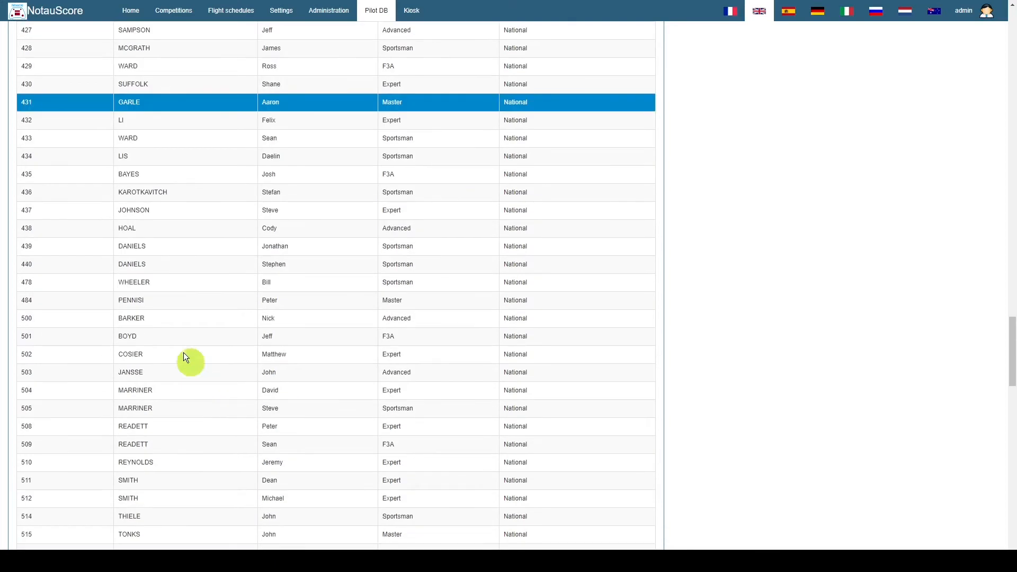
click(176, 298)
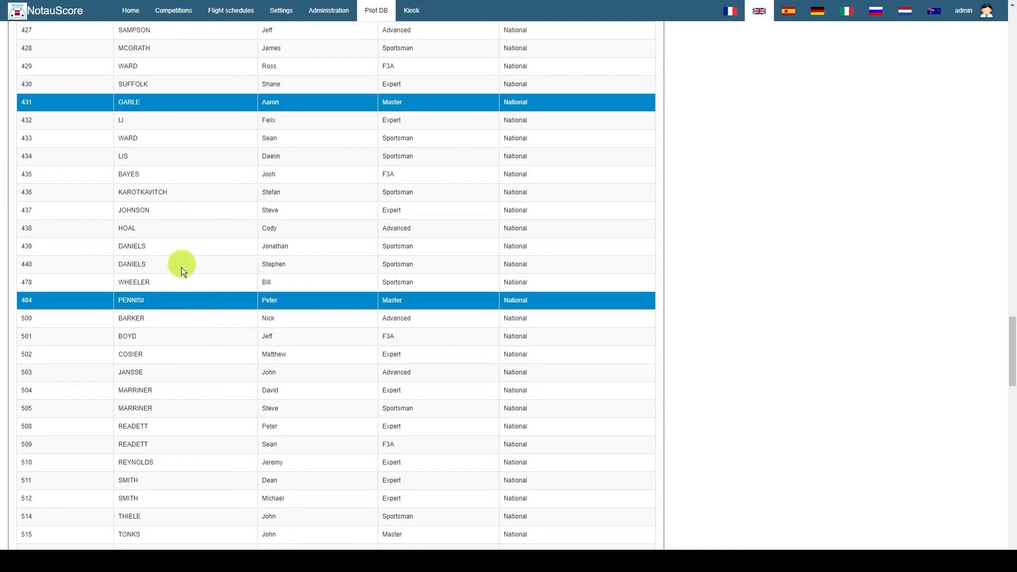
- Add one more Expert-class judge, between two already selected Expert judges in the 400 range, to the selection
scroll(182, 268, up, 3)
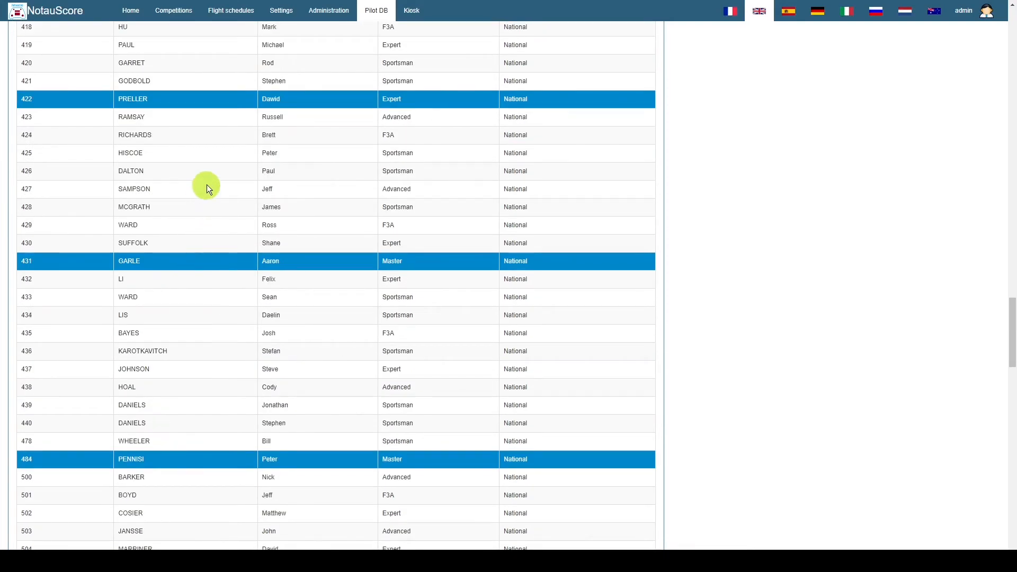
scroll(206, 185, up, 3)
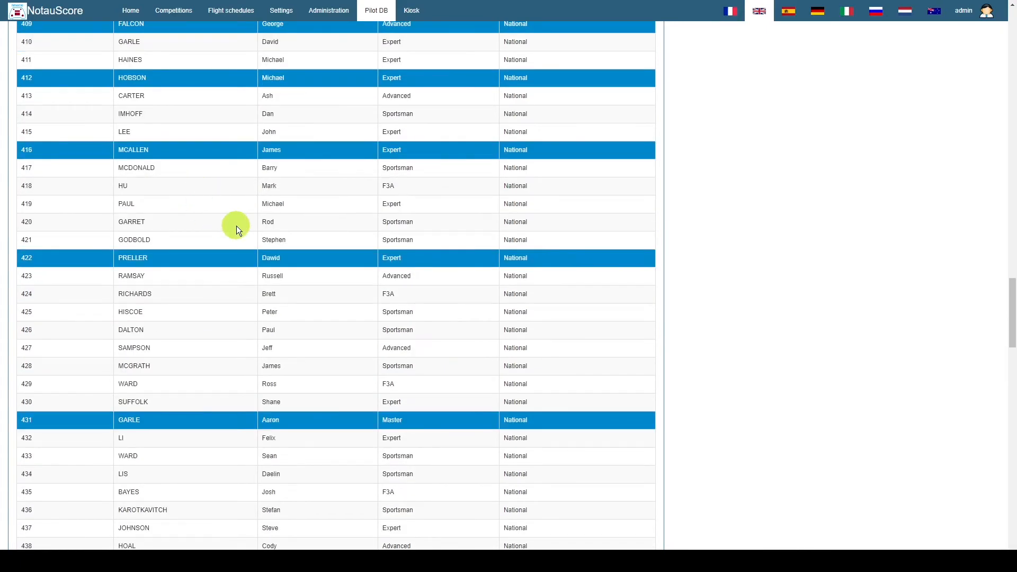
click(209, 207)
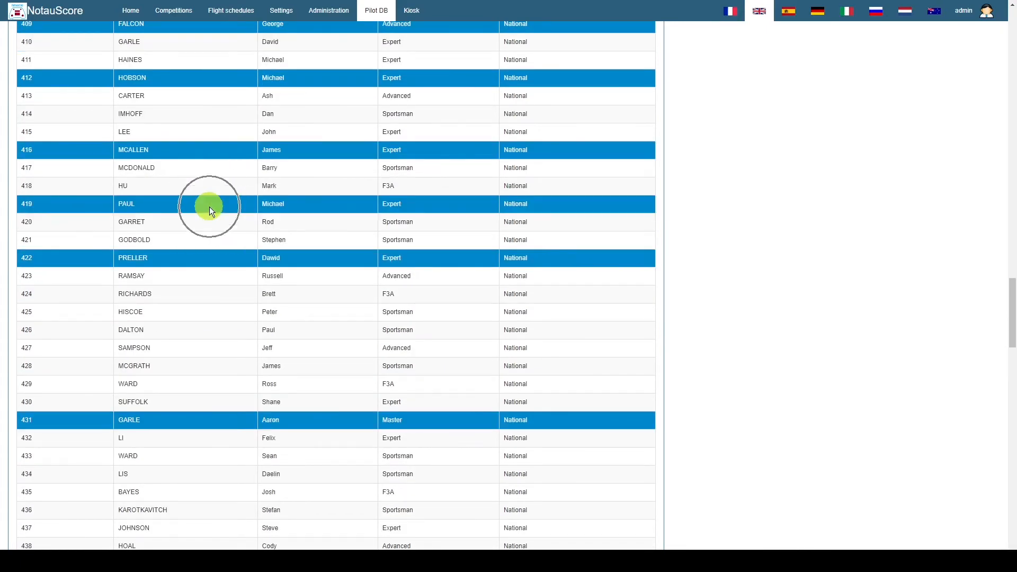
- Copy the selected database judges to the Sample 2 competition
scroll(315, 264, up, 3)
scroll(314, 265, down, 5)
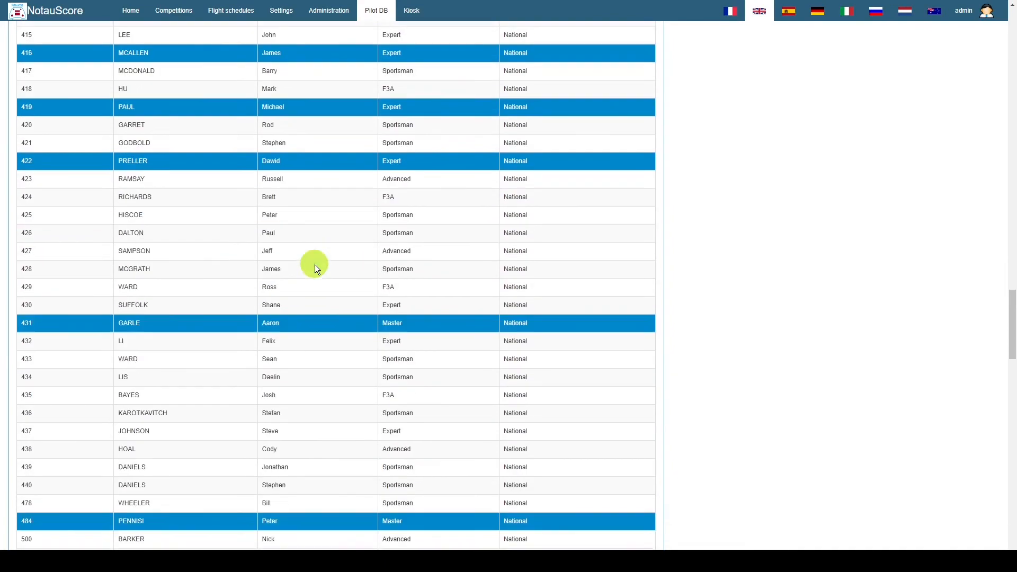
scroll(315, 265, up, 6)
scroll(314, 265, up, 20)
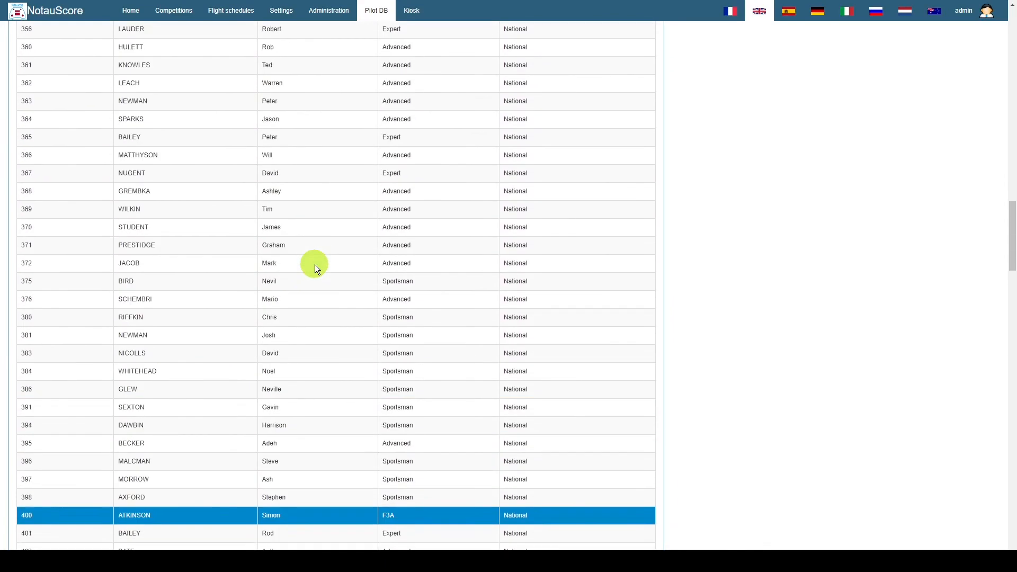
scroll(315, 265, up, 3)
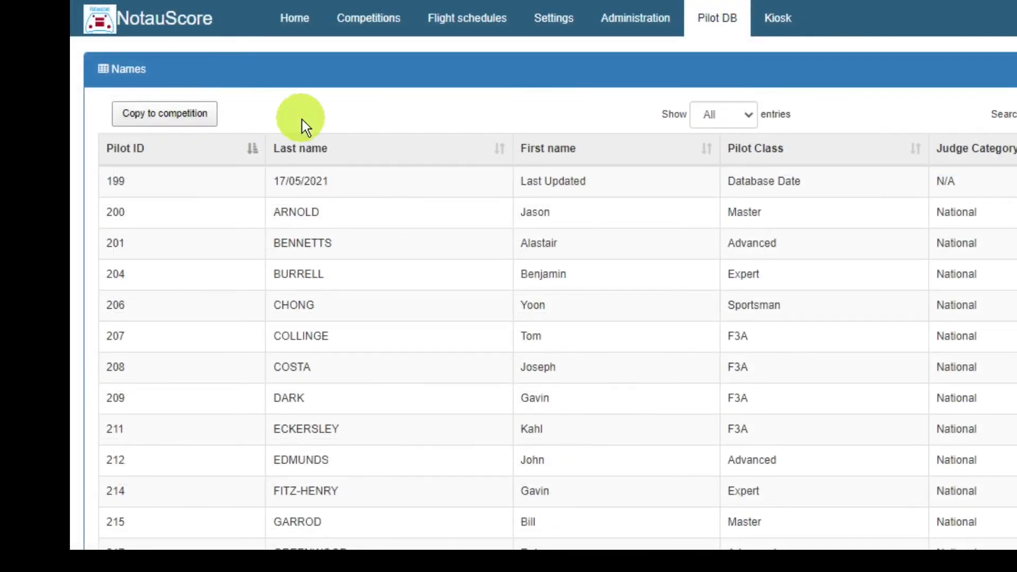
click(169, 119)
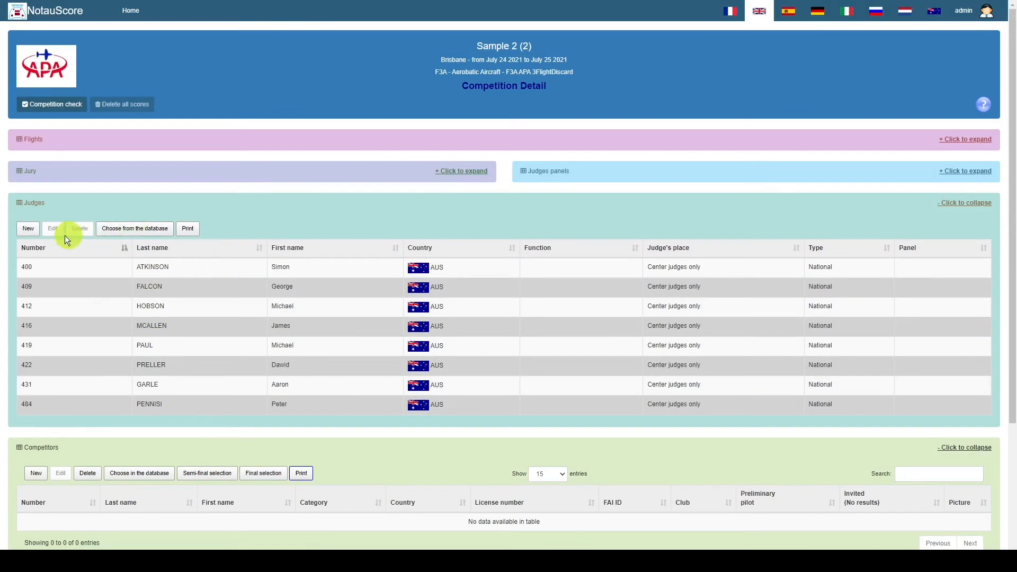
- Review the Sample 2 flights and judges panels, and collapse both sections again
click(42, 142)
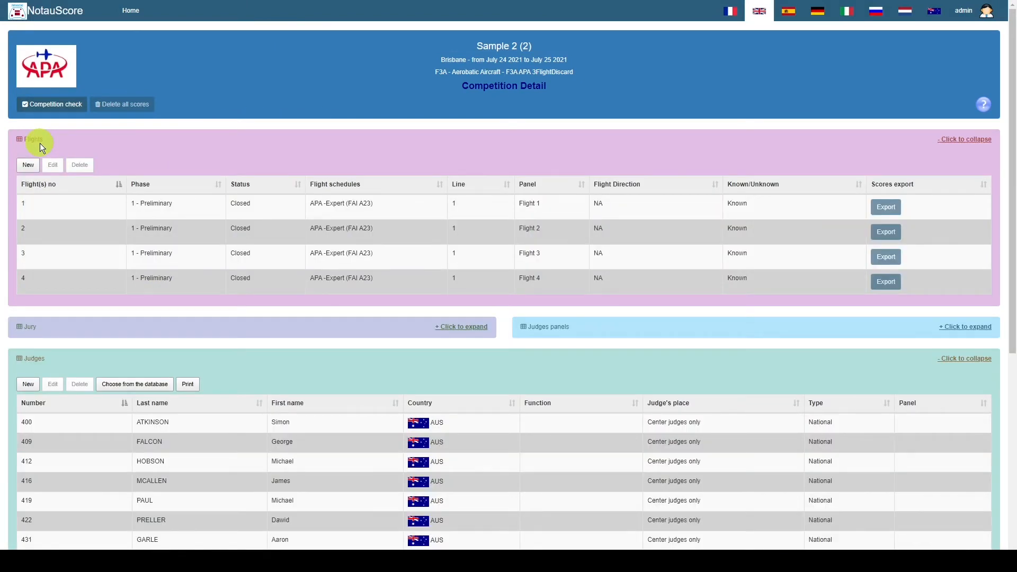
click(40, 143)
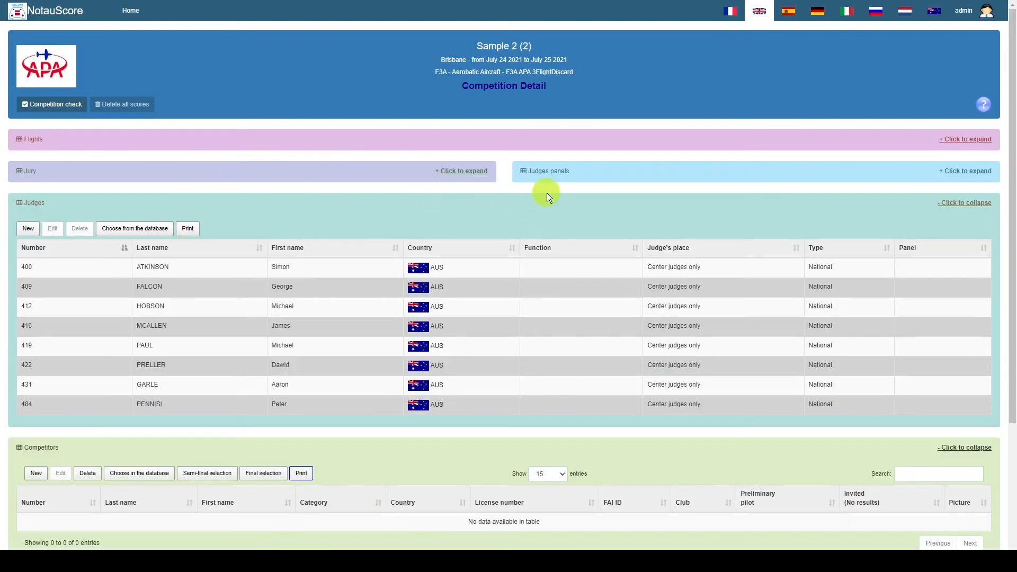
click(551, 175)
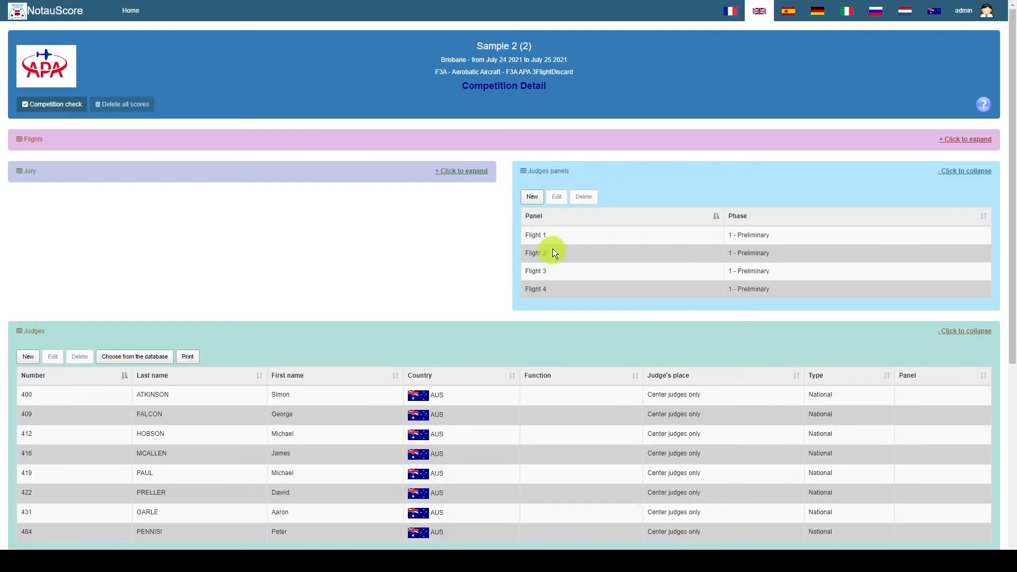
click(547, 168)
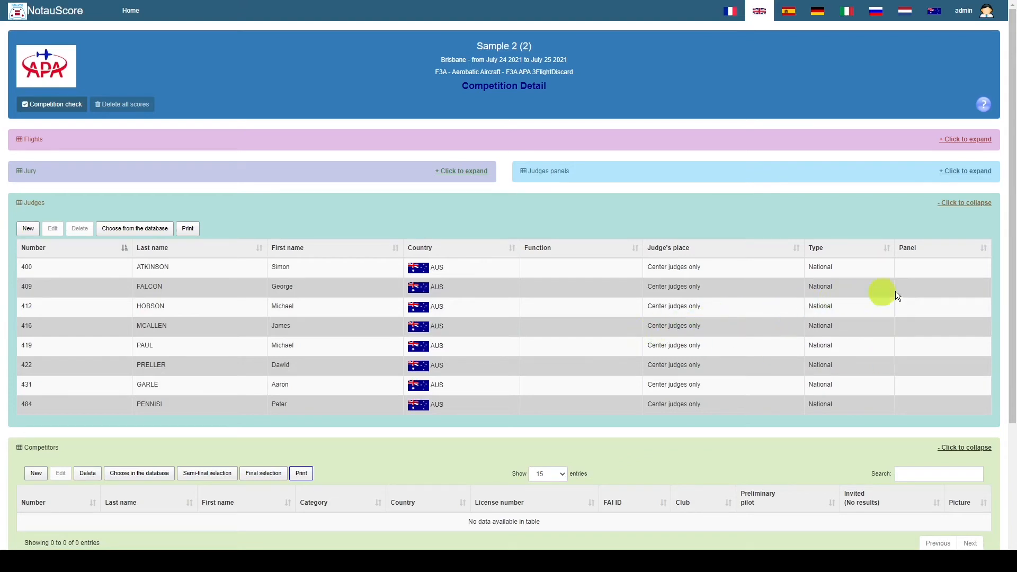
- Show the judges panels and assign the first, fourth and seventh listed judges to the Flight 1 panel
click(946, 268)
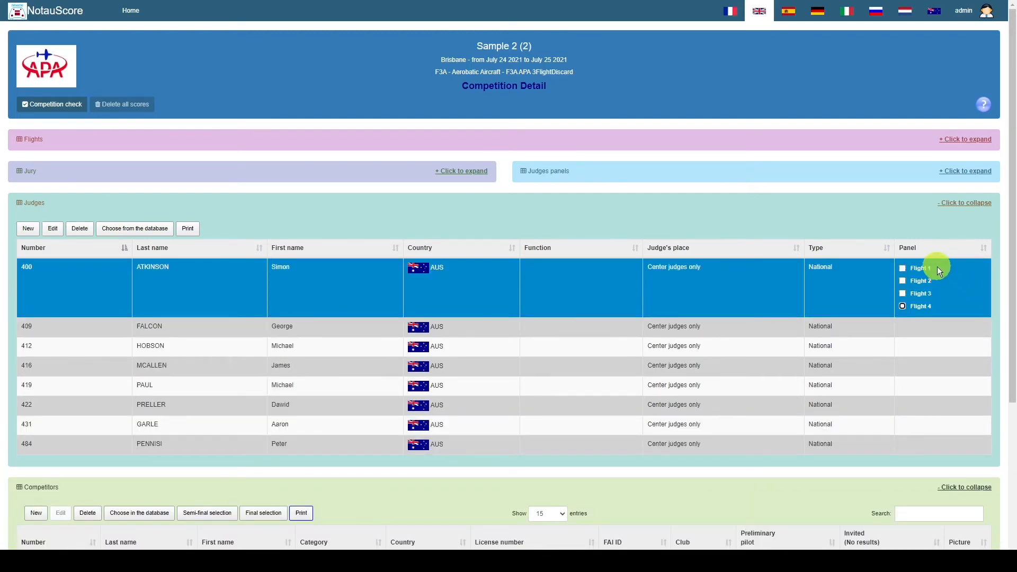
click(540, 178)
scroll(794, 362, down, 3)
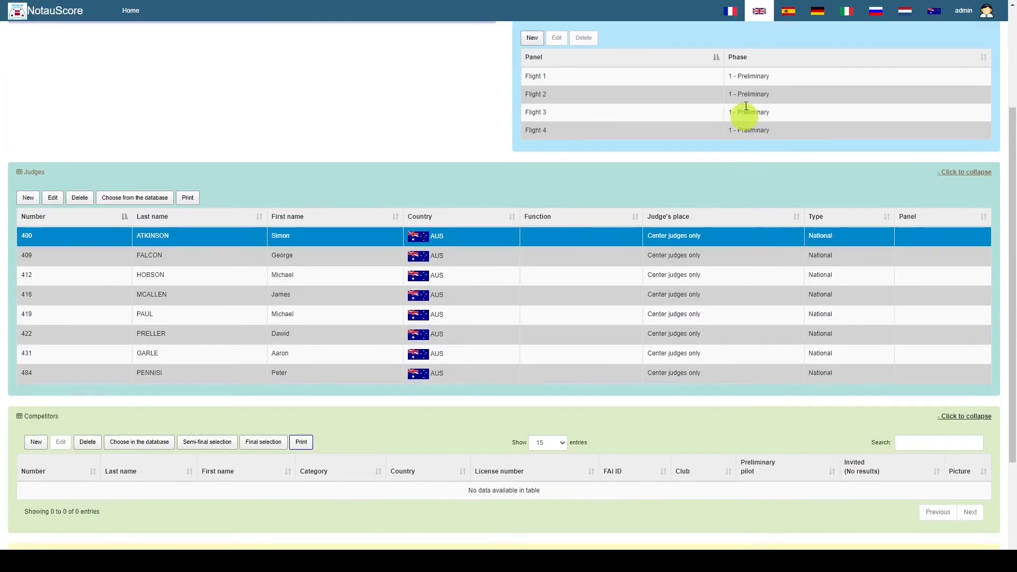
click(941, 237)
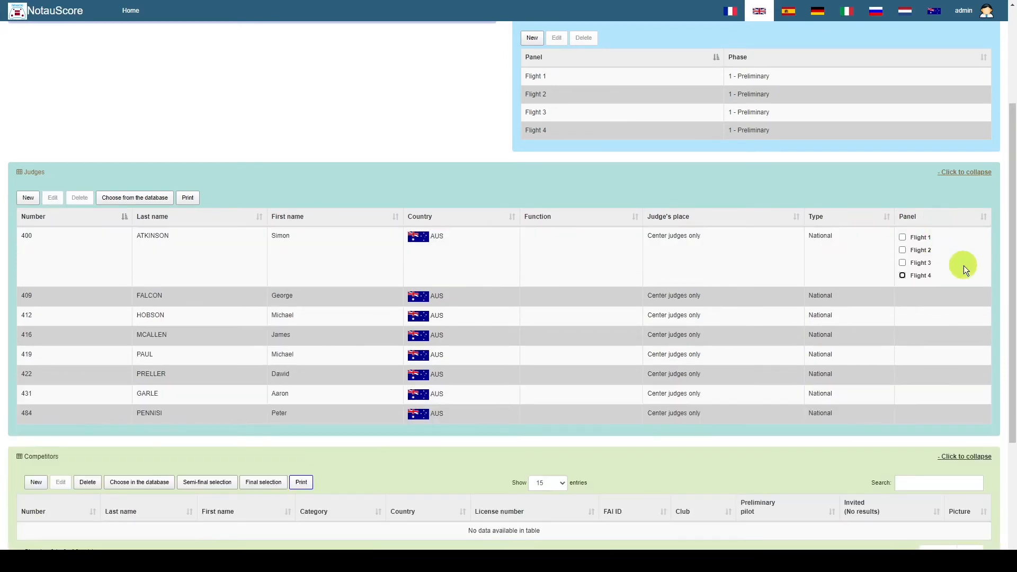
click(903, 237)
click(936, 336)
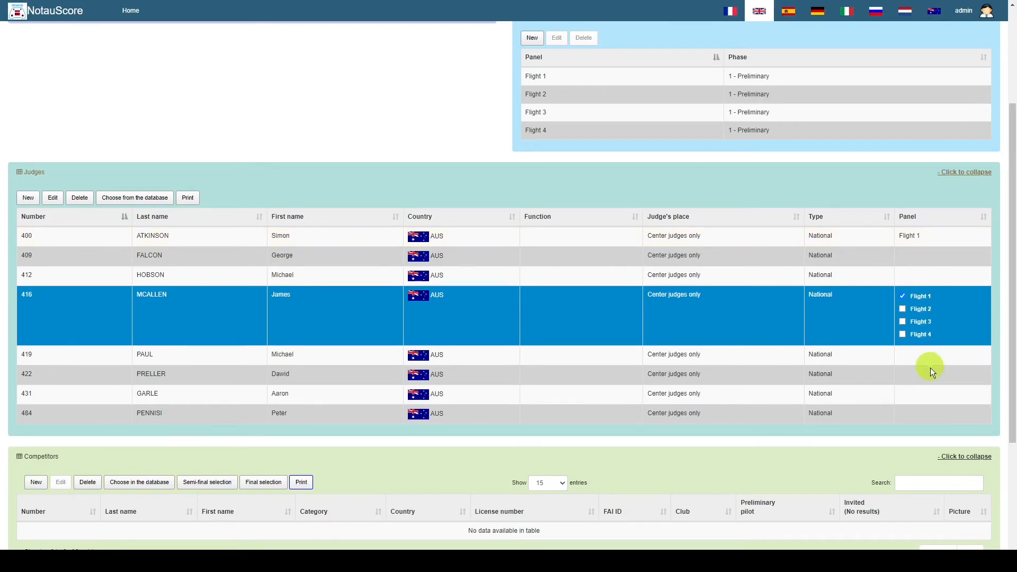
click(930, 393)
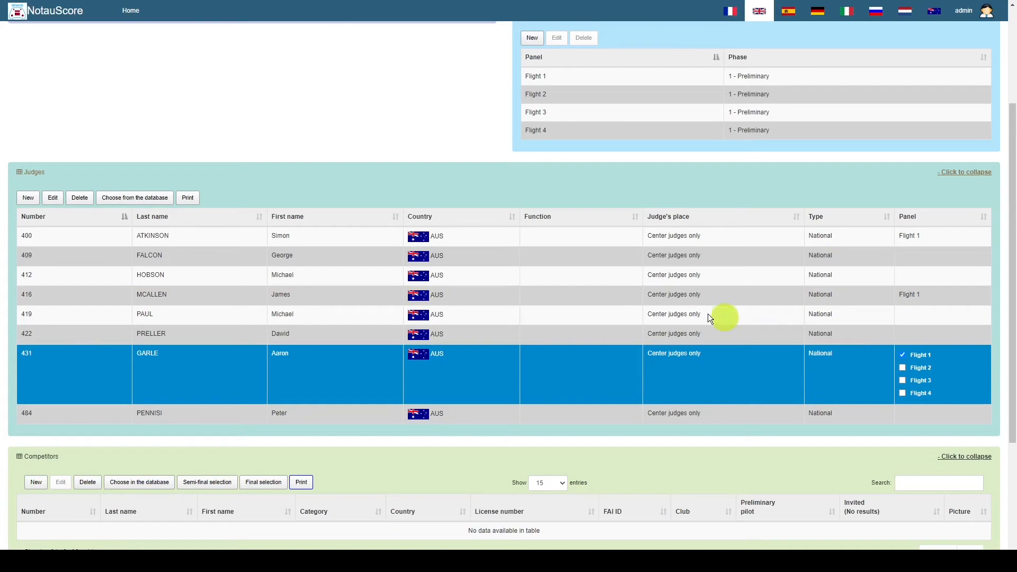
click(572, 310)
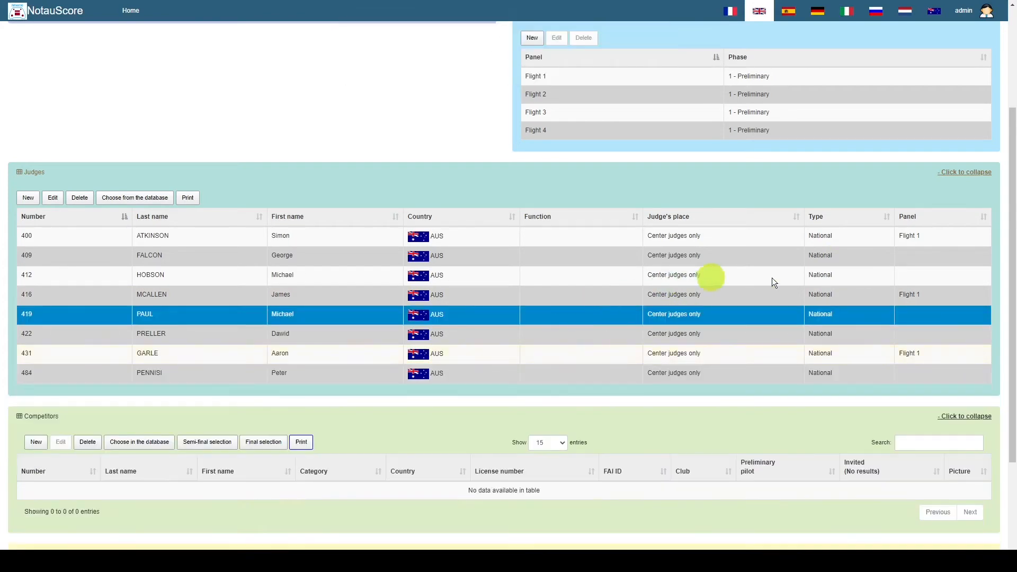
- Assign the second, third, fifth and last listed judges to the Flight 2 panel
click(926, 256)
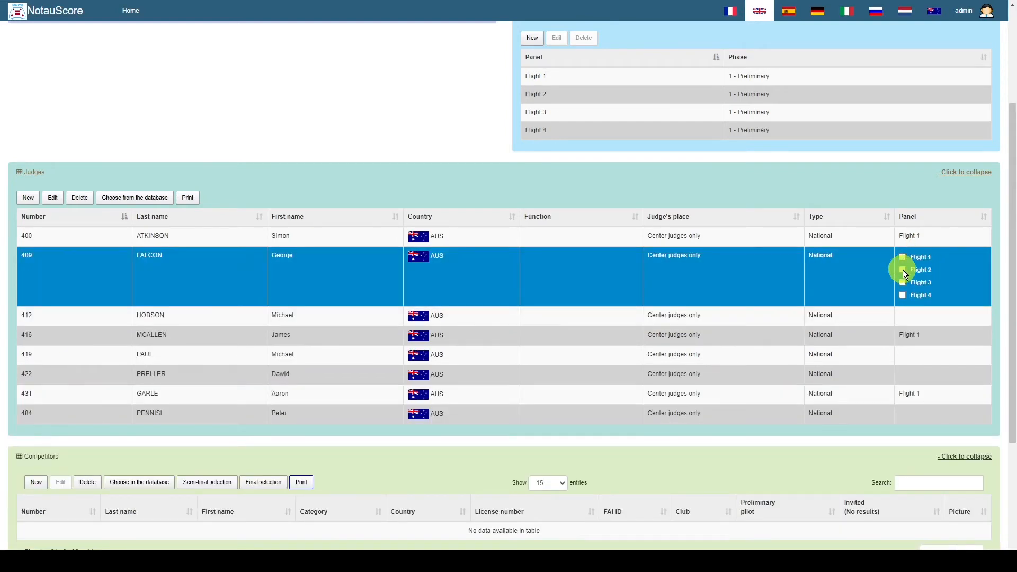
click(939, 317)
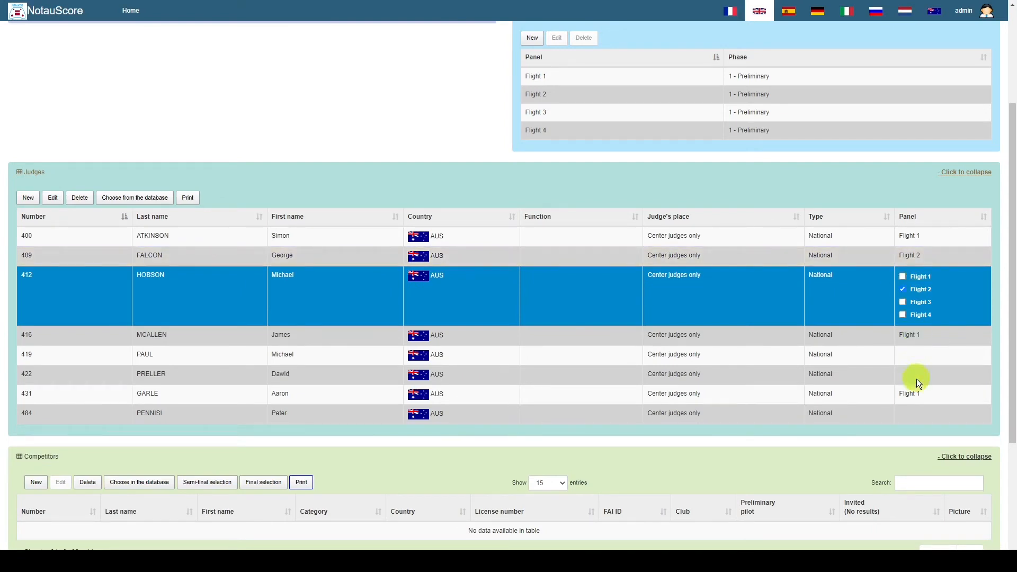
click(933, 350)
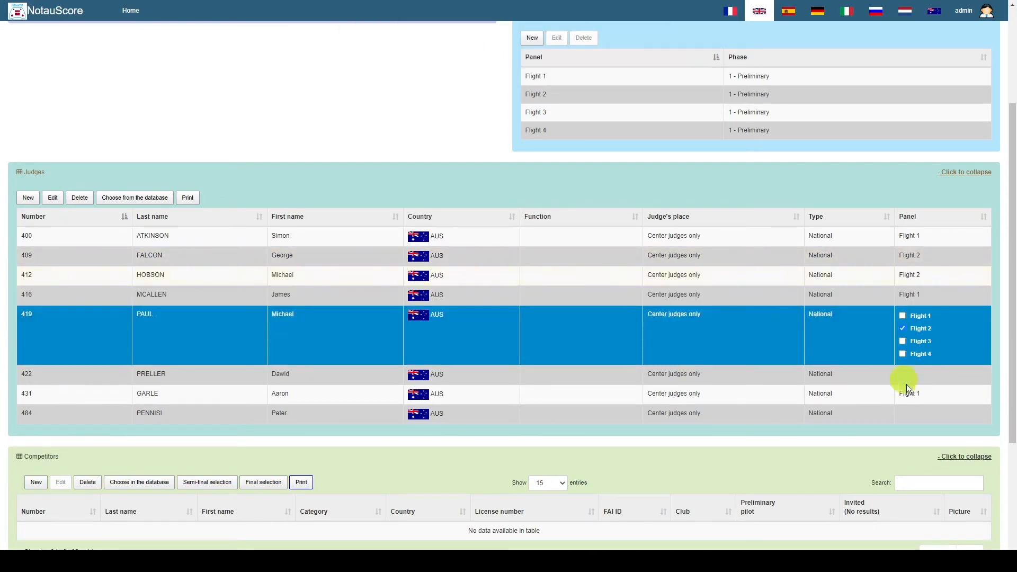
click(923, 416)
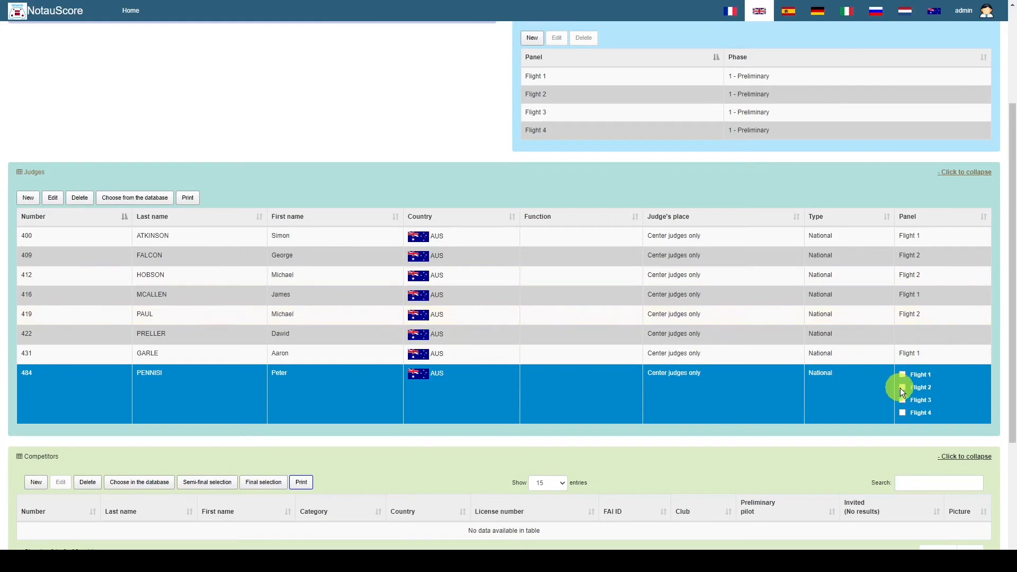
click(831, 387)
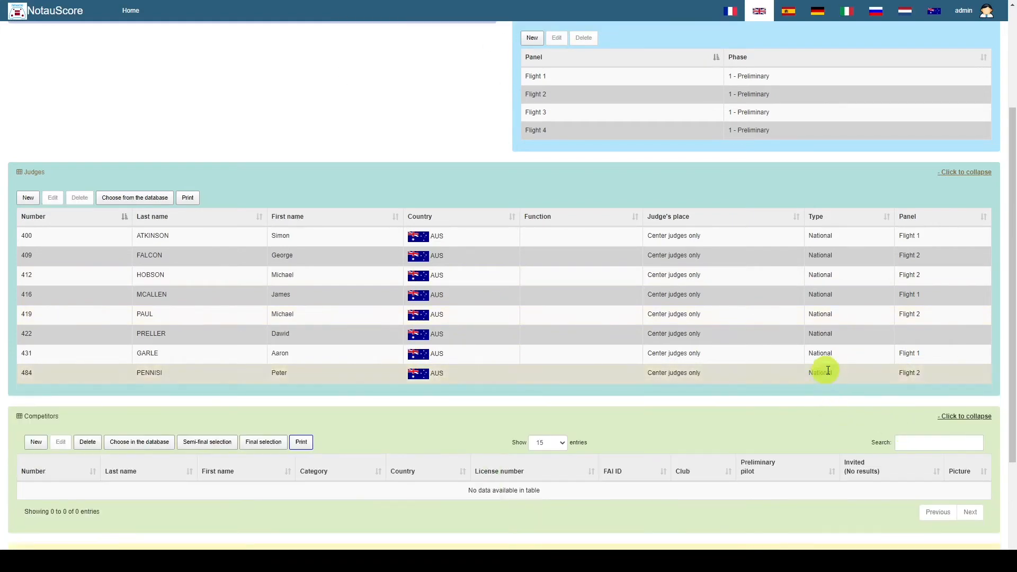
- Assign the sixth listed judge to Flight 3, and add the first listed judge to Flight 3 and Flight 4
click(925, 335)
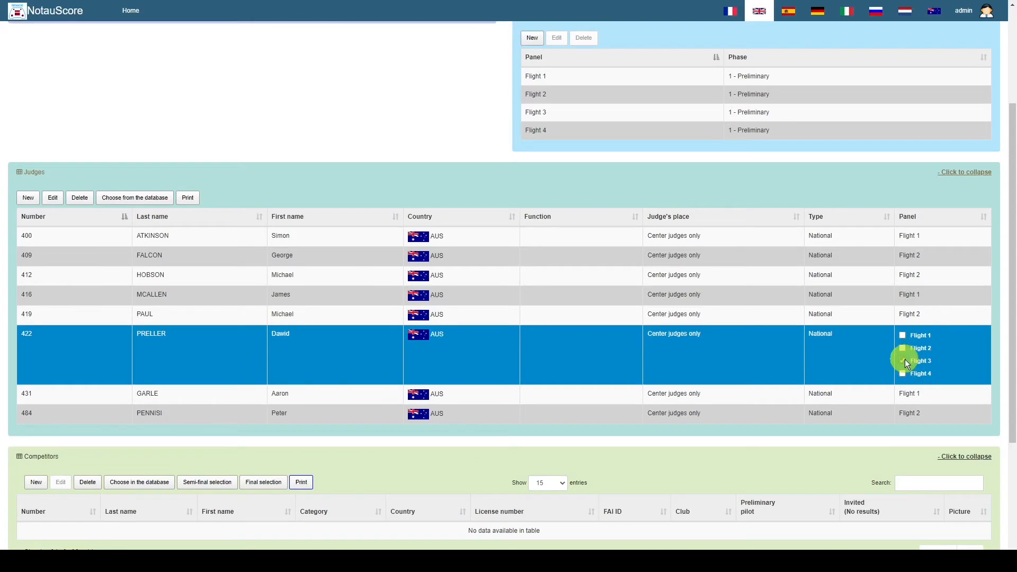
click(863, 350)
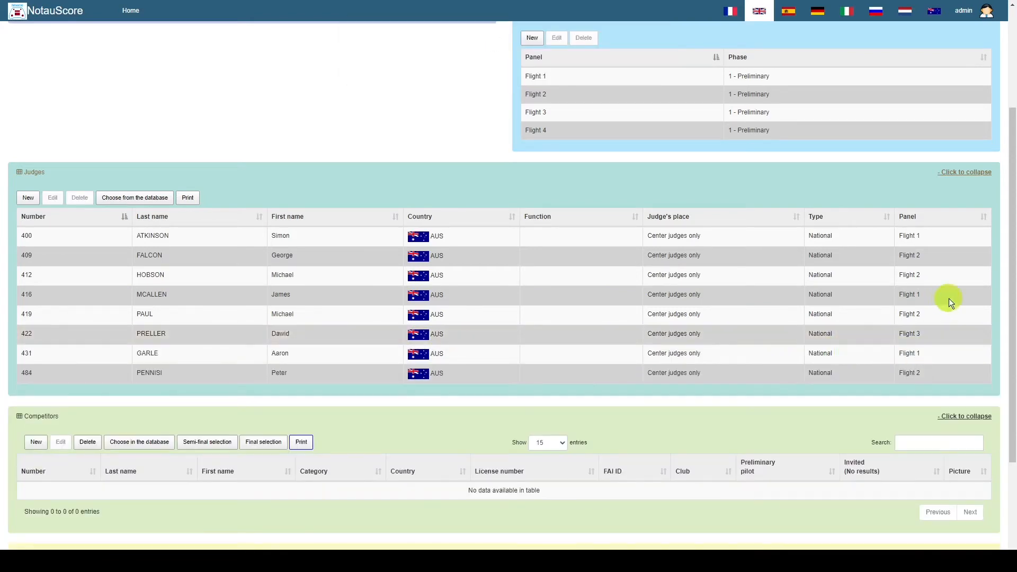
click(946, 237)
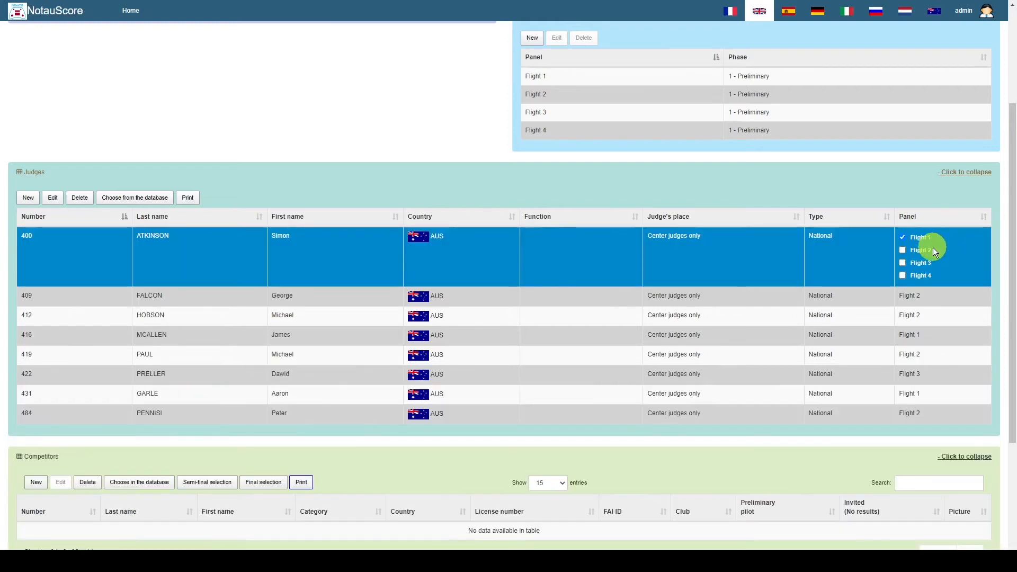
click(903, 275)
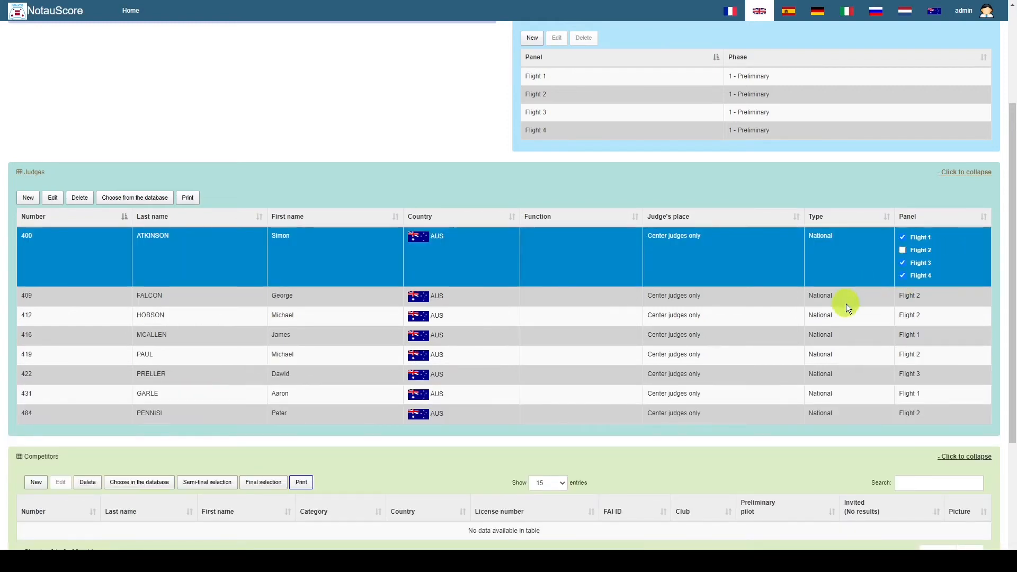
click(755, 282)
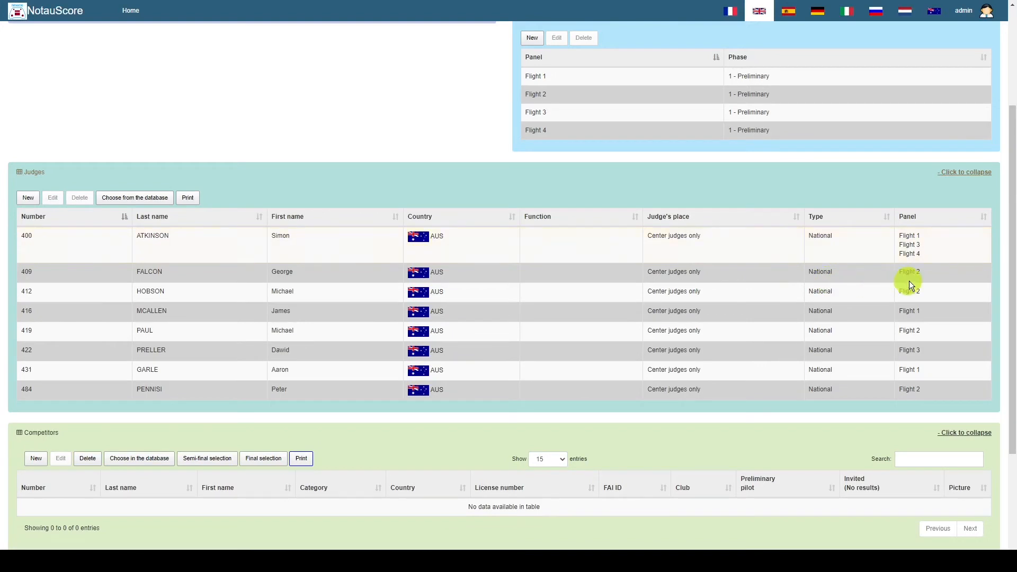
- Add the second and fifth listed judges to the Flight 3 panel as well
click(936, 273)
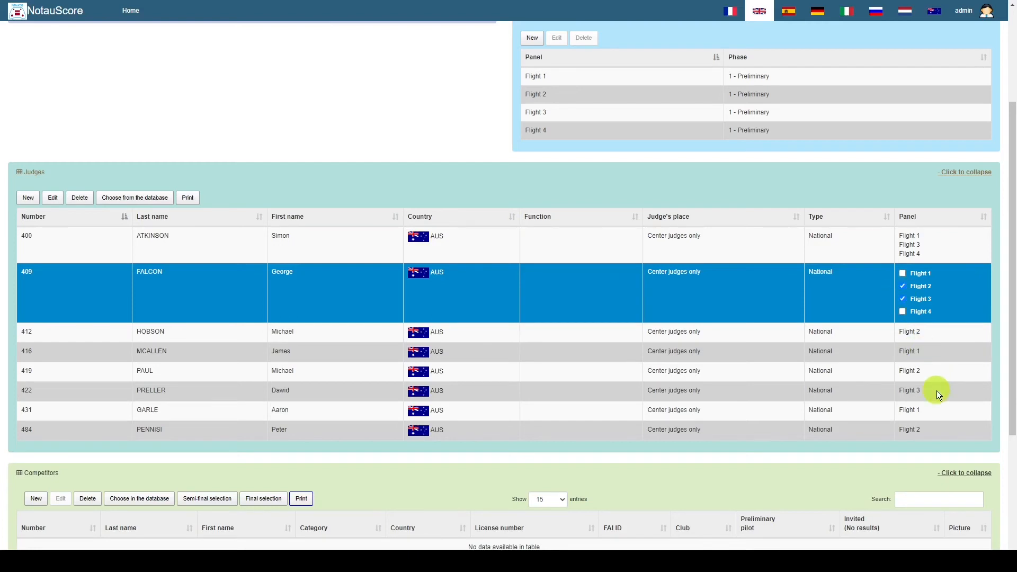
click(939, 371)
click(903, 365)
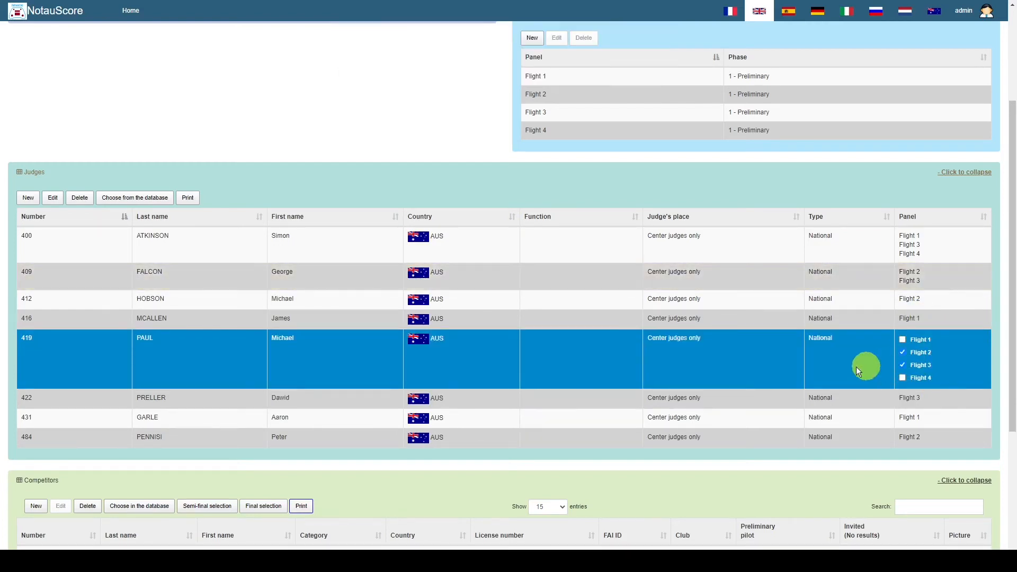
click(856, 367)
- Sort the judges list by panel, and run the competition check for Sample 2
click(982, 218)
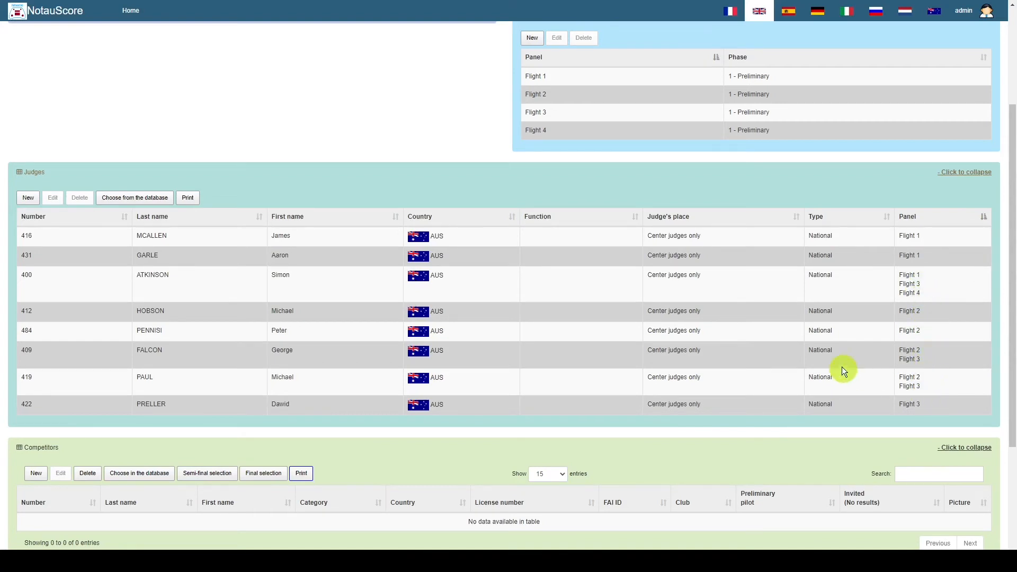
scroll(842, 367, up, 3)
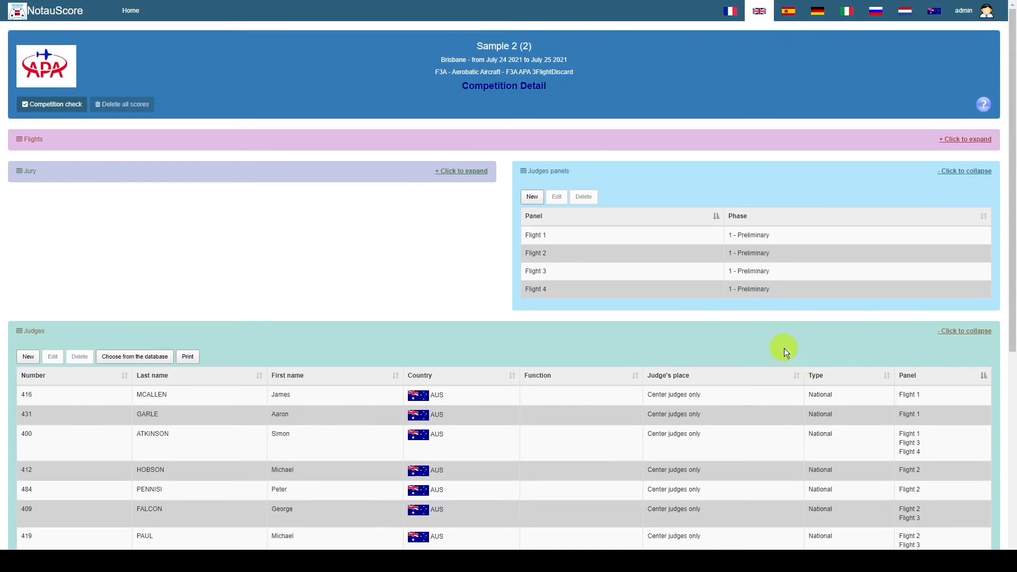
click(84, 110)
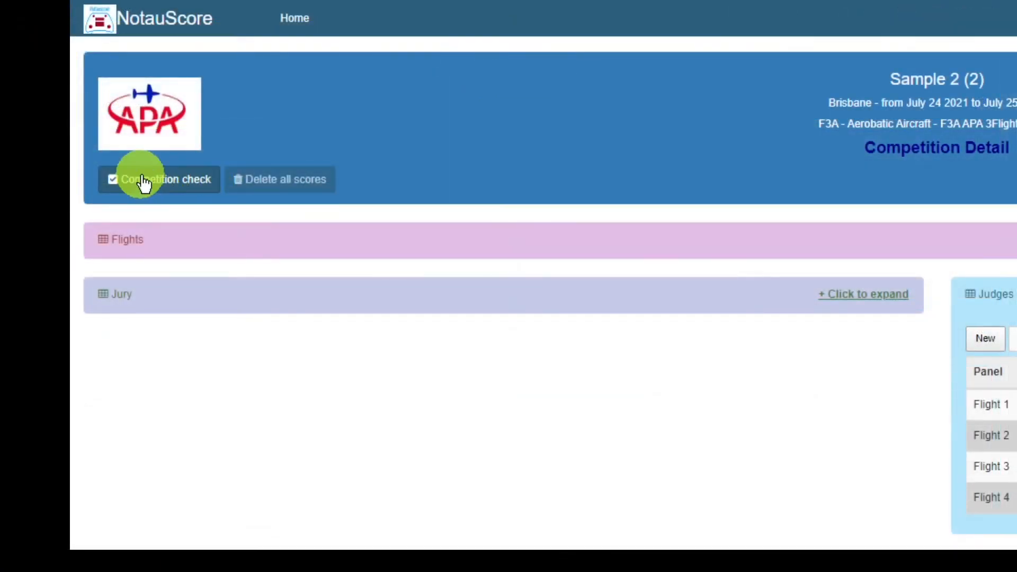
click(146, 190)
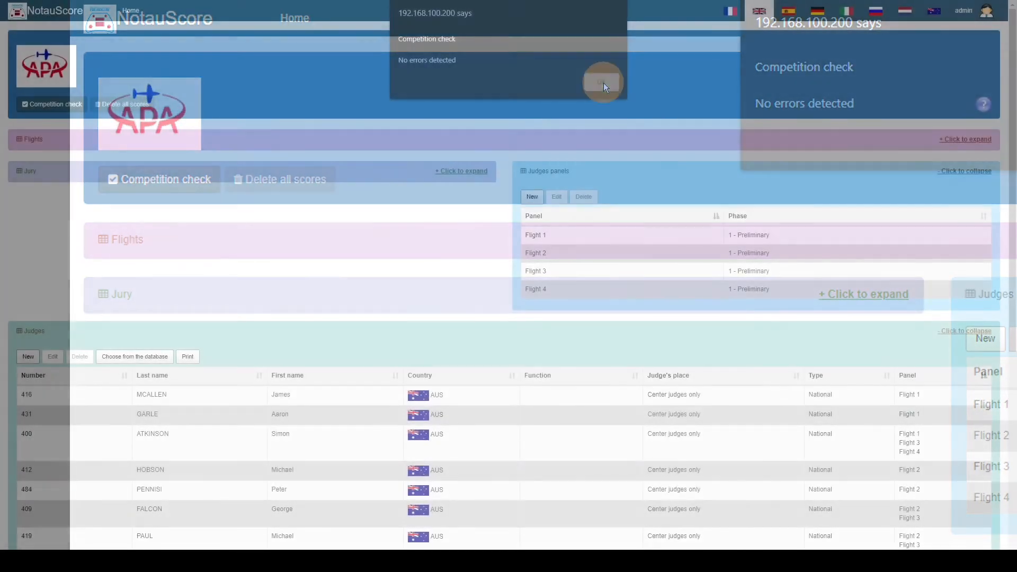
click(603, 83)
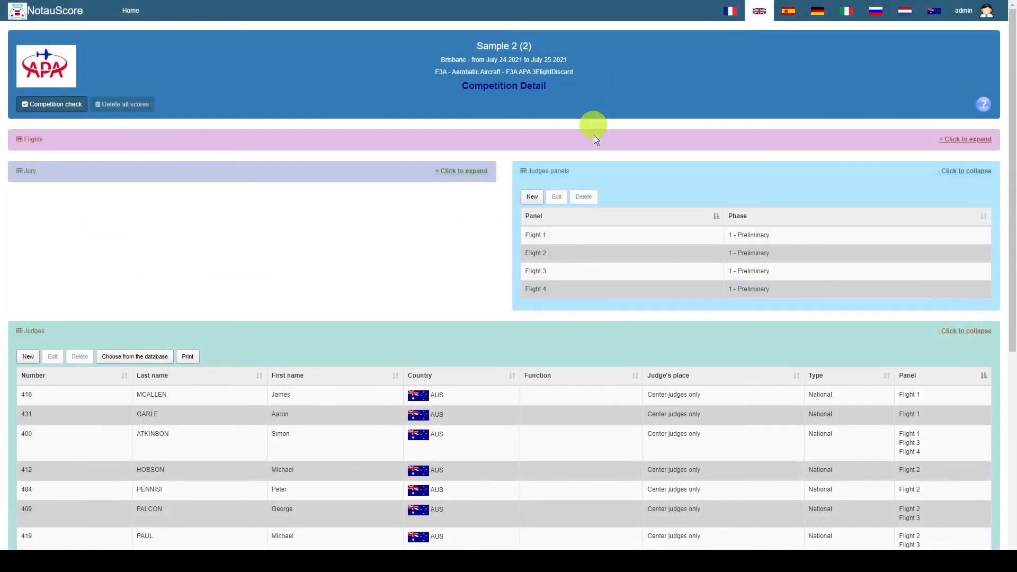
scroll(595, 138, down, 3)
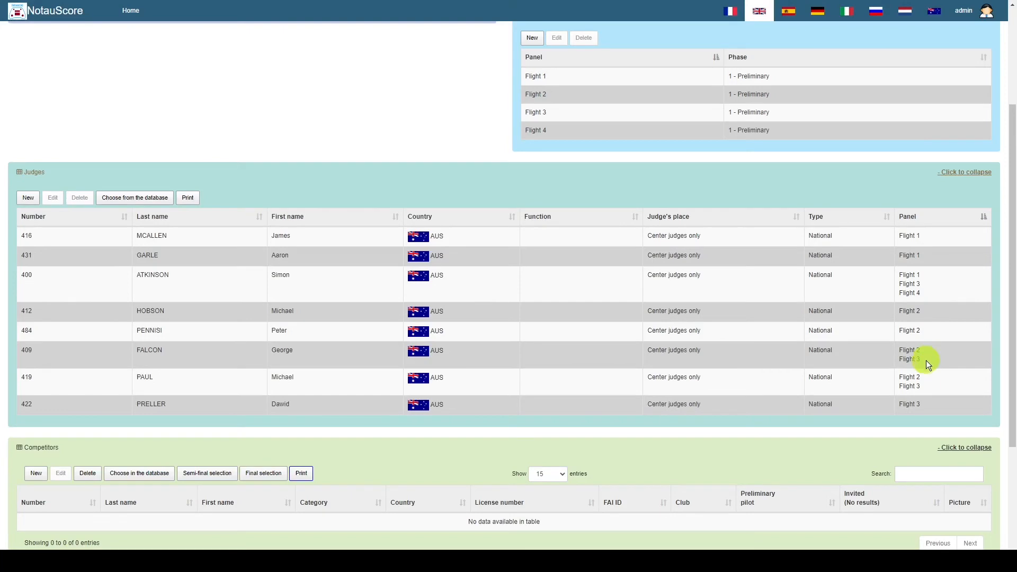
- Add the fifth and seventh listed judges to the Flight 4 panel
click(948, 326)
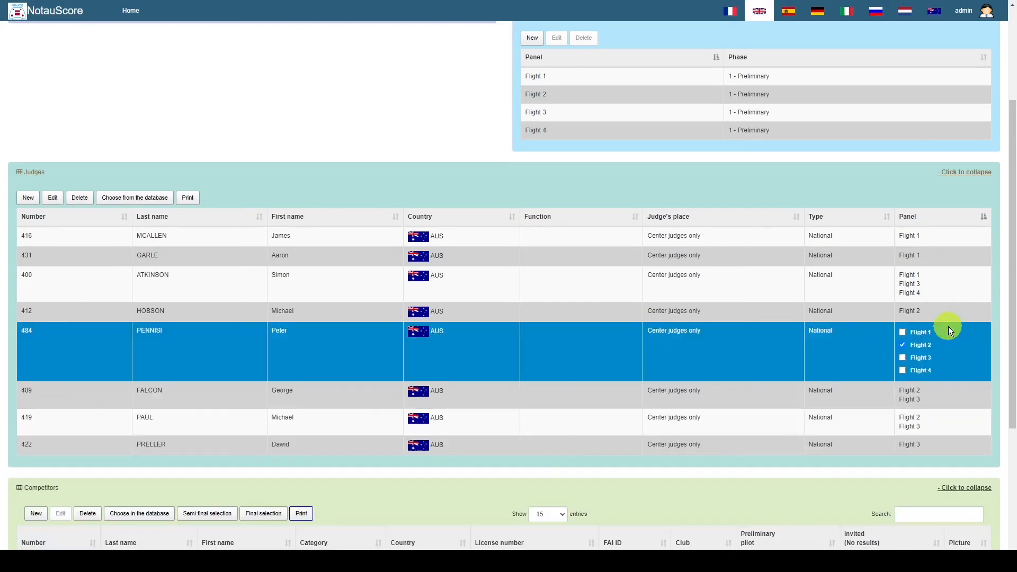
click(880, 364)
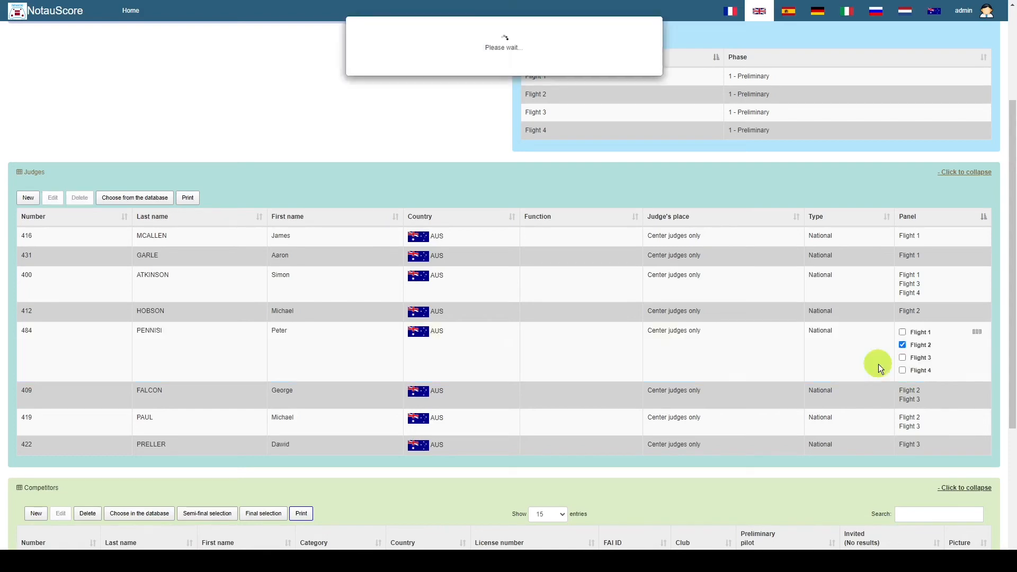
click(924, 332)
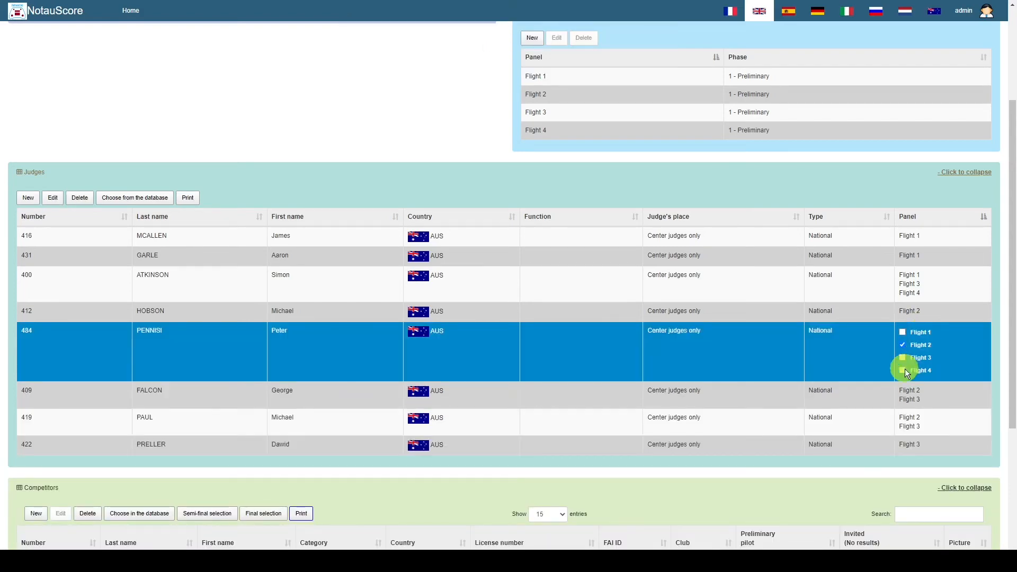
click(925, 425)
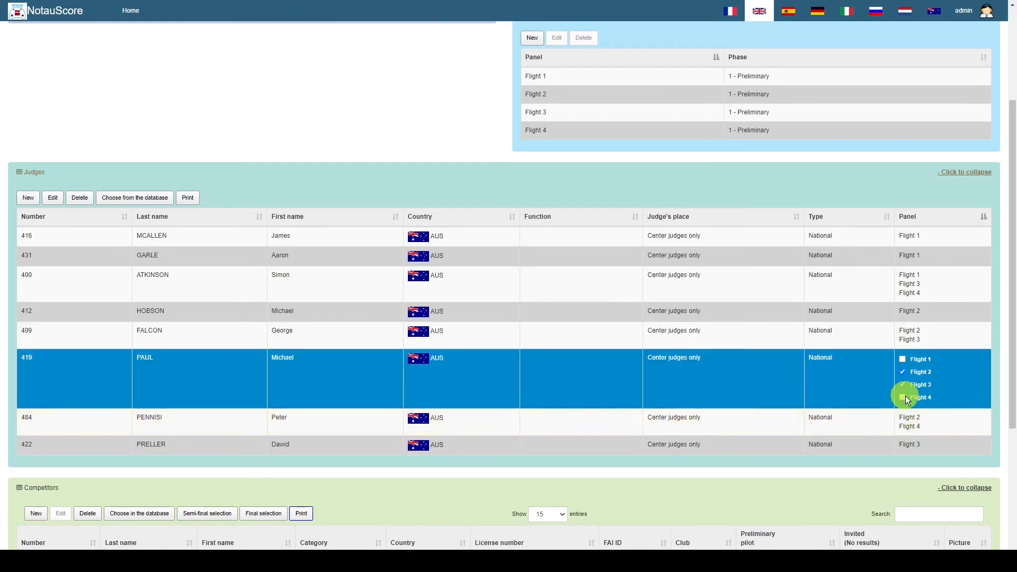
click(851, 382)
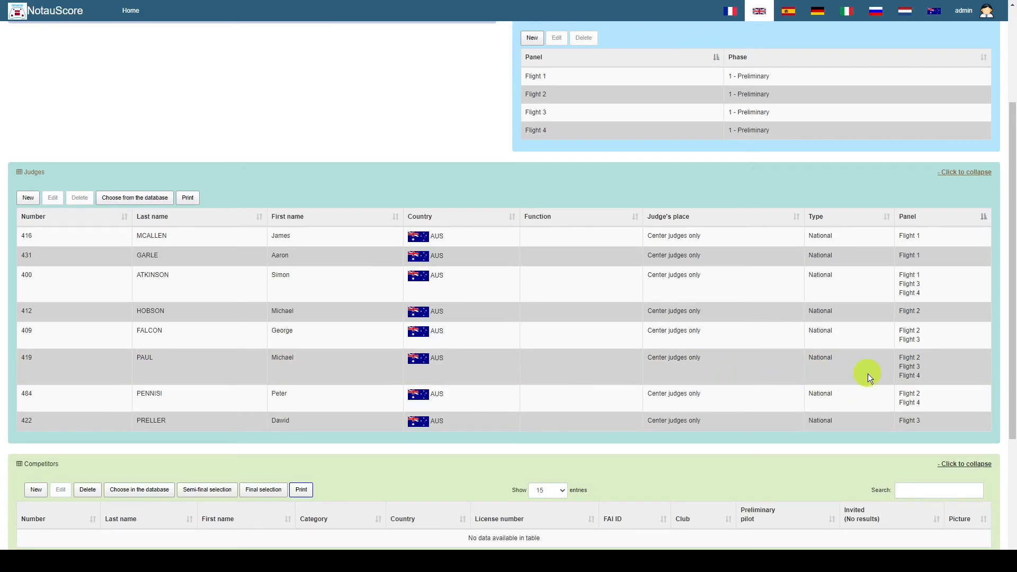
- Re-sort the judges list by panel in ascending order, and remove the sixth listed judge from Flight 4
click(984, 218)
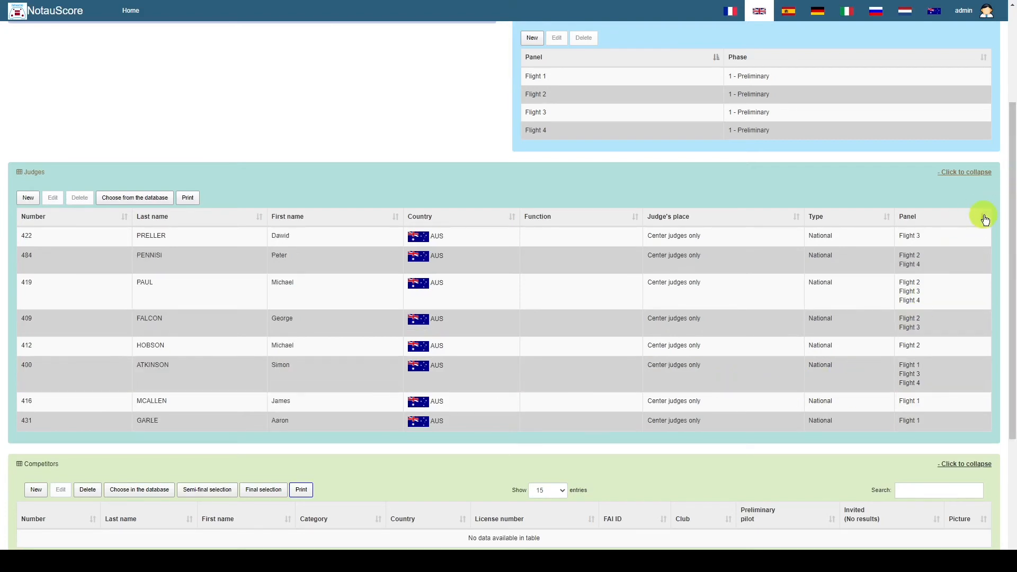
click(985, 219)
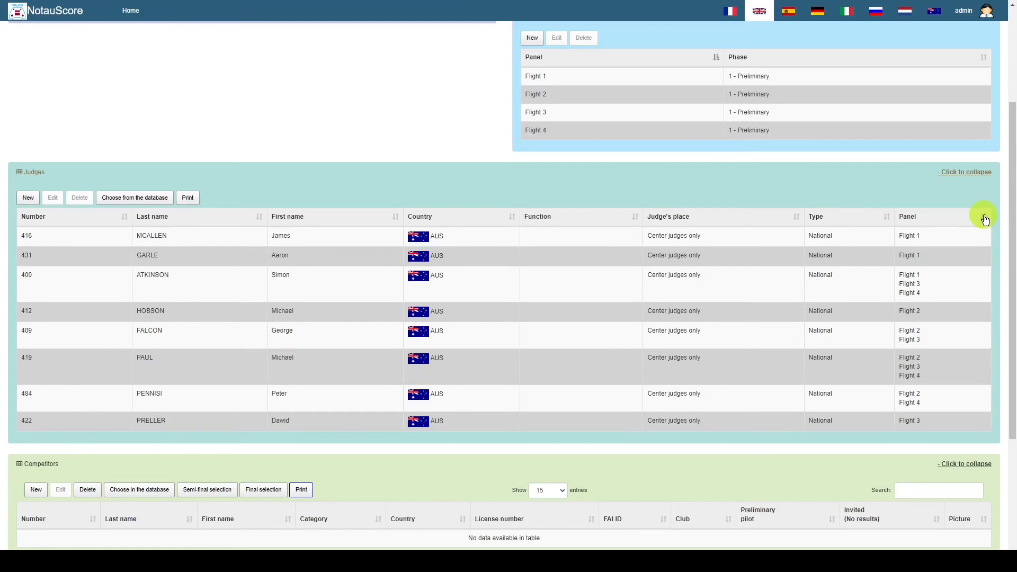
click(935, 371)
click(902, 397)
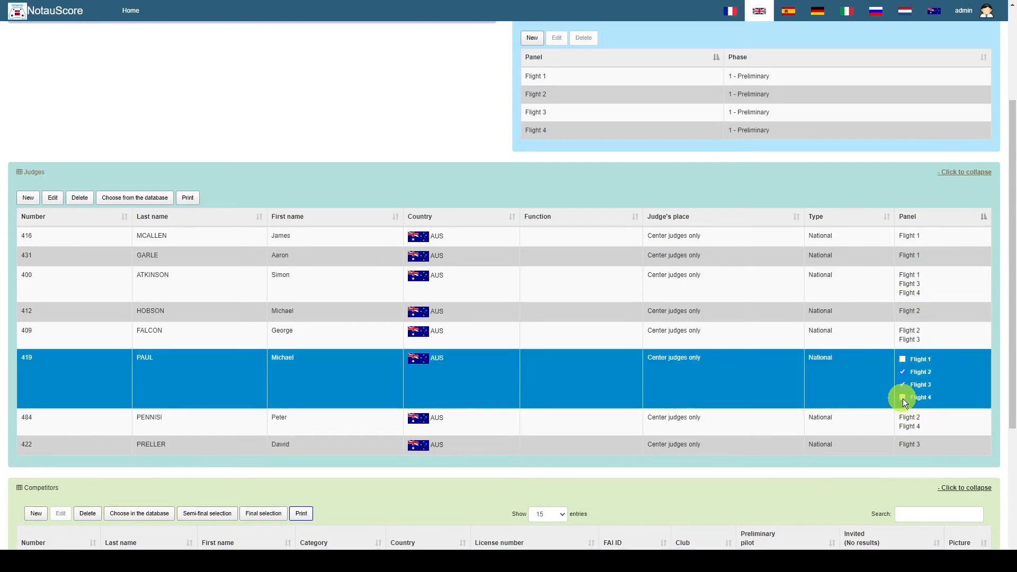
- Add the first listed judge to the Flight 4 panel, and re-sort the judges by panel
click(931, 232)
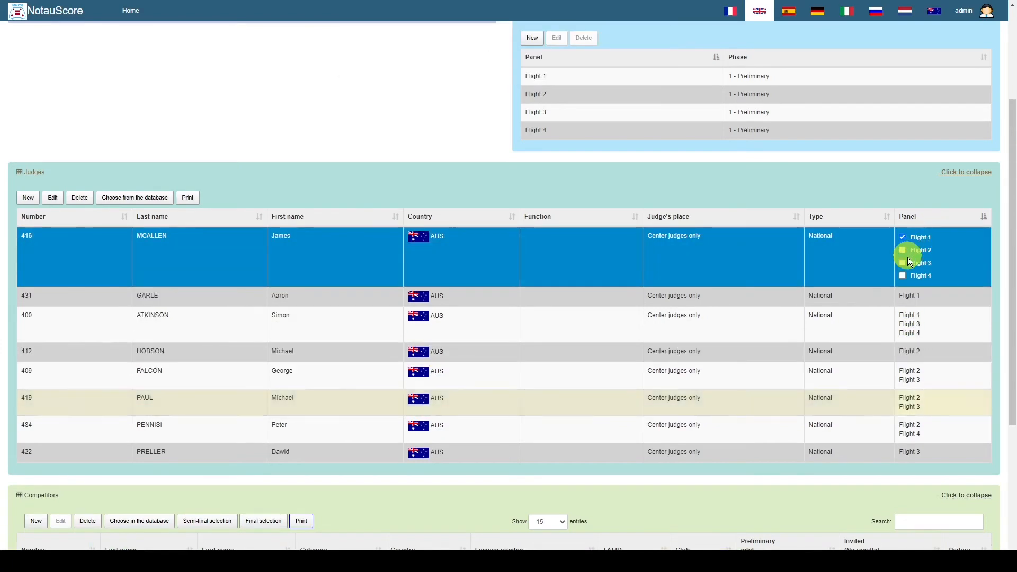
click(903, 276)
click(822, 265)
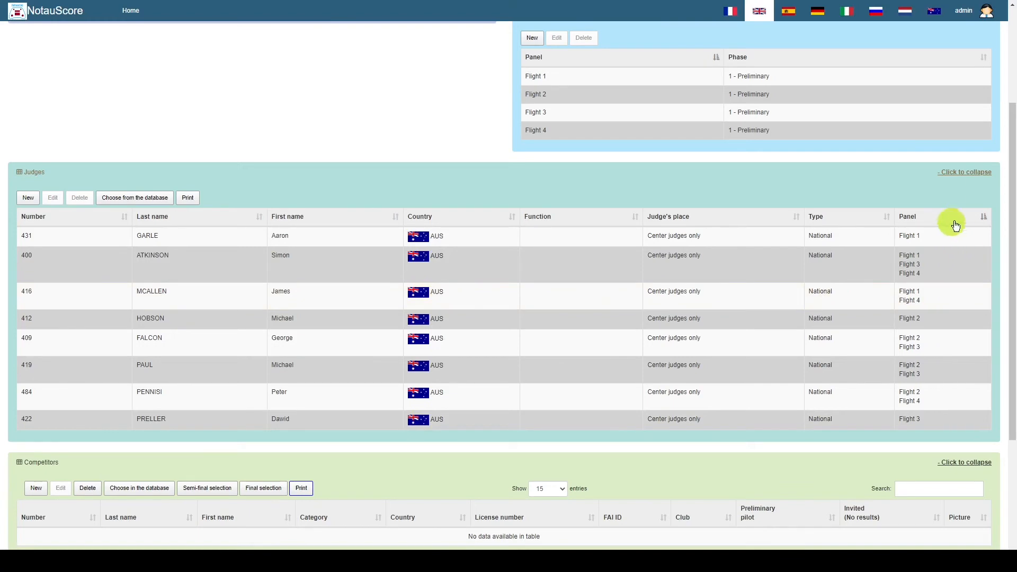
click(984, 222)
click(983, 222)
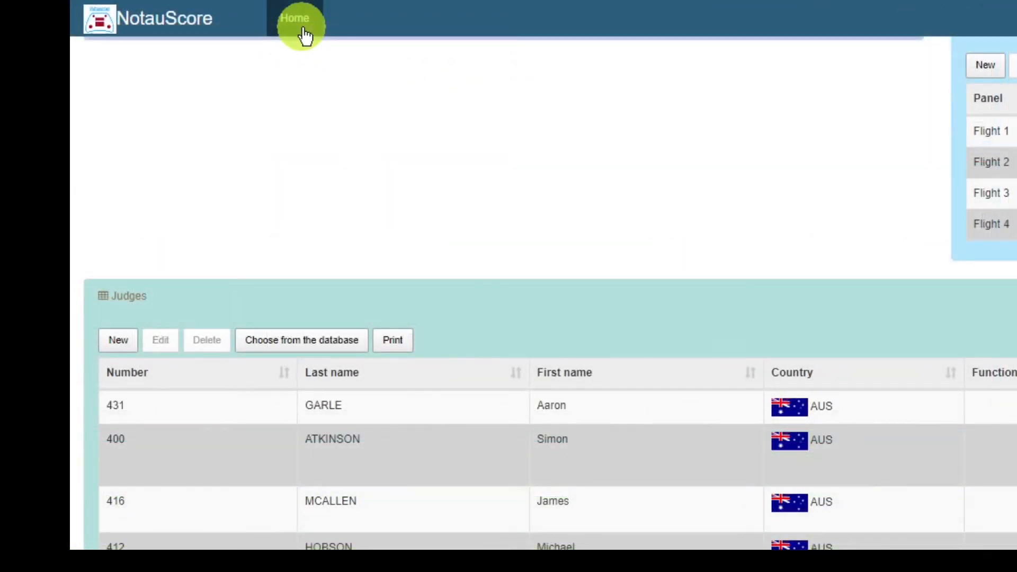
- Go back to the home page and view the Competitors/Officials page of Sample 2
click(305, 36)
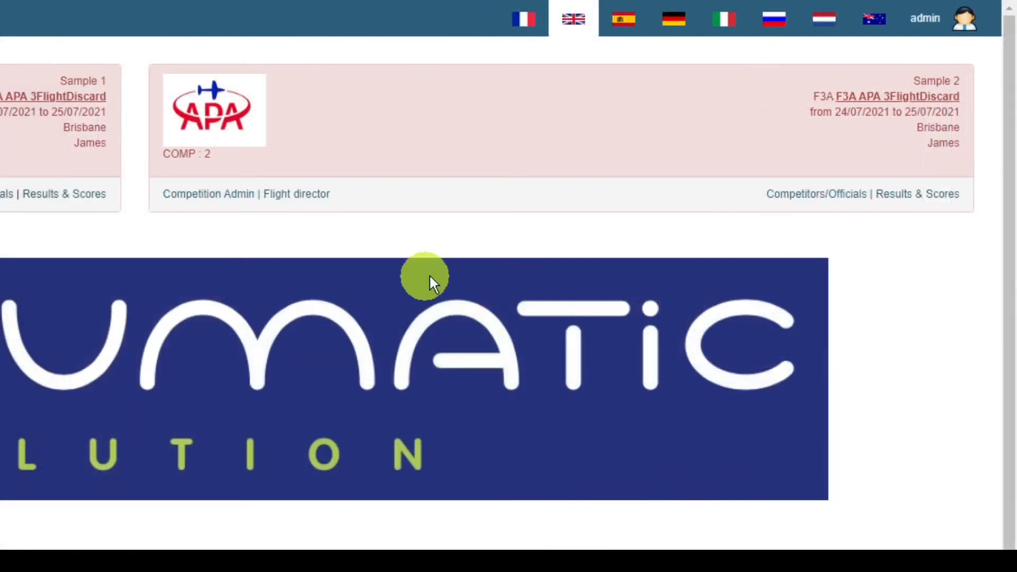
click(819, 196)
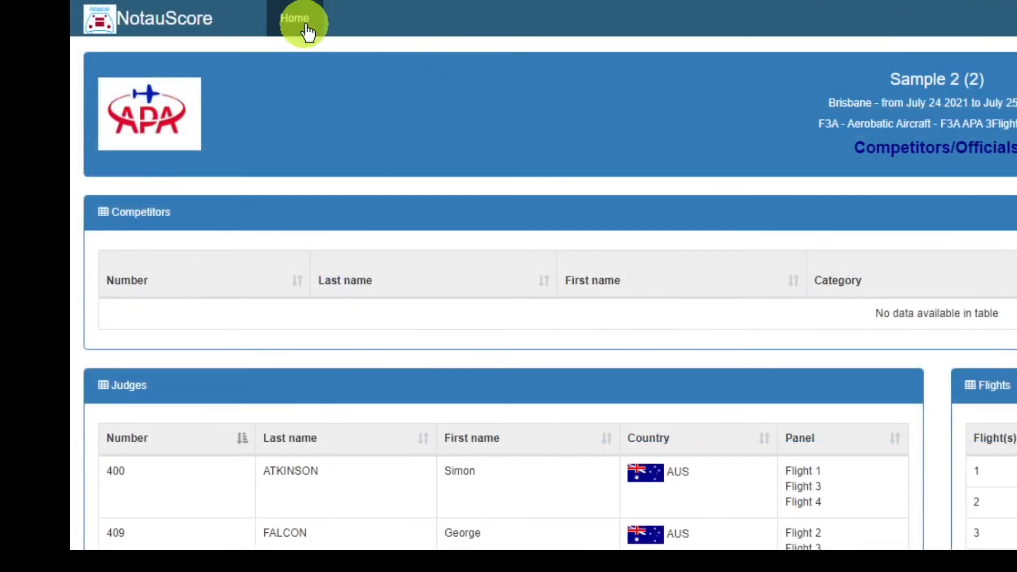
- Return to the Competition Admin page of Sample 2 and collapse the Judges section
click(305, 25)
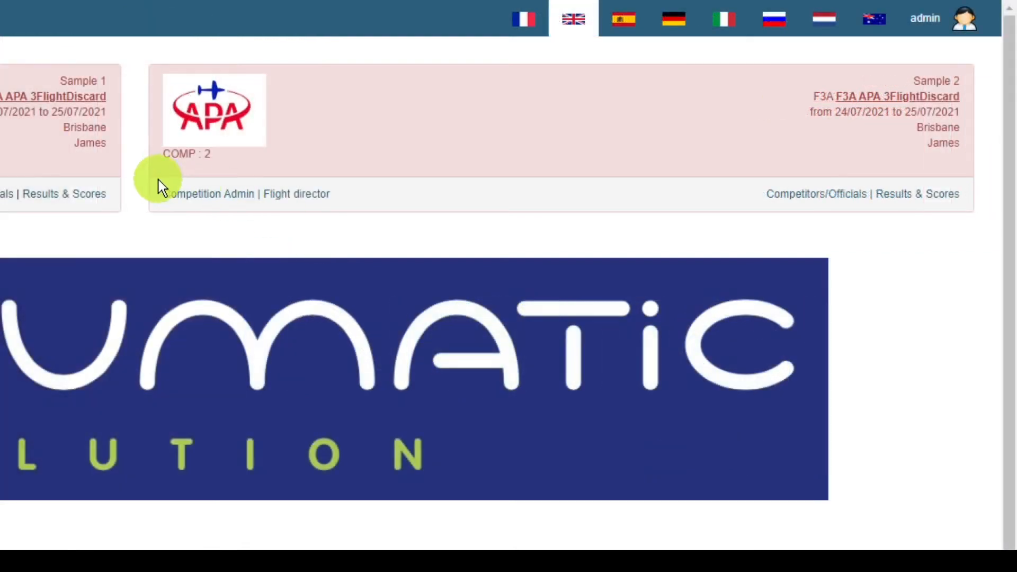
click(206, 205)
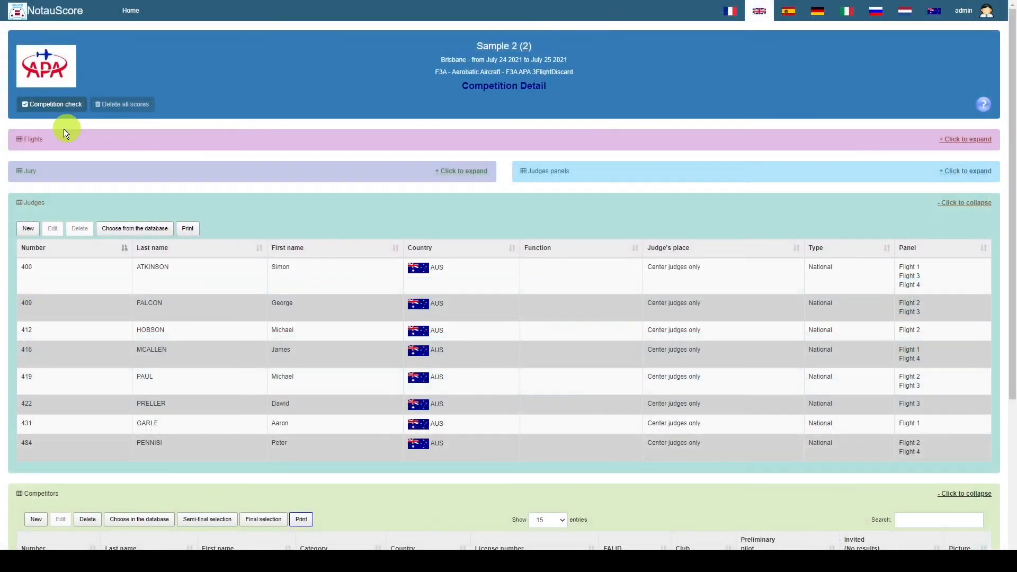
click(31, 204)
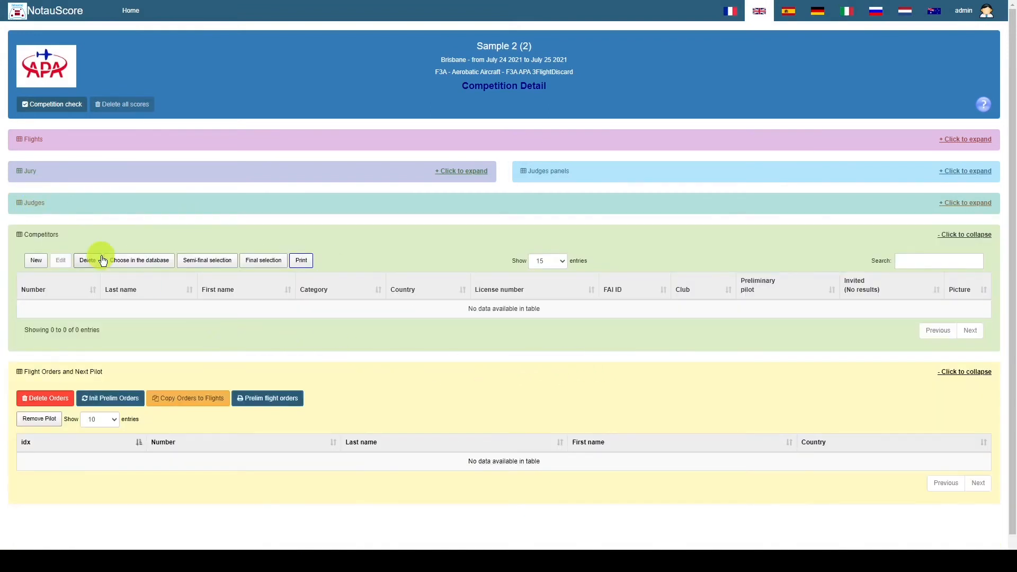
- Open the new pilot form under Competitors, view the category options, and close it without creating a pilot
click(42, 263)
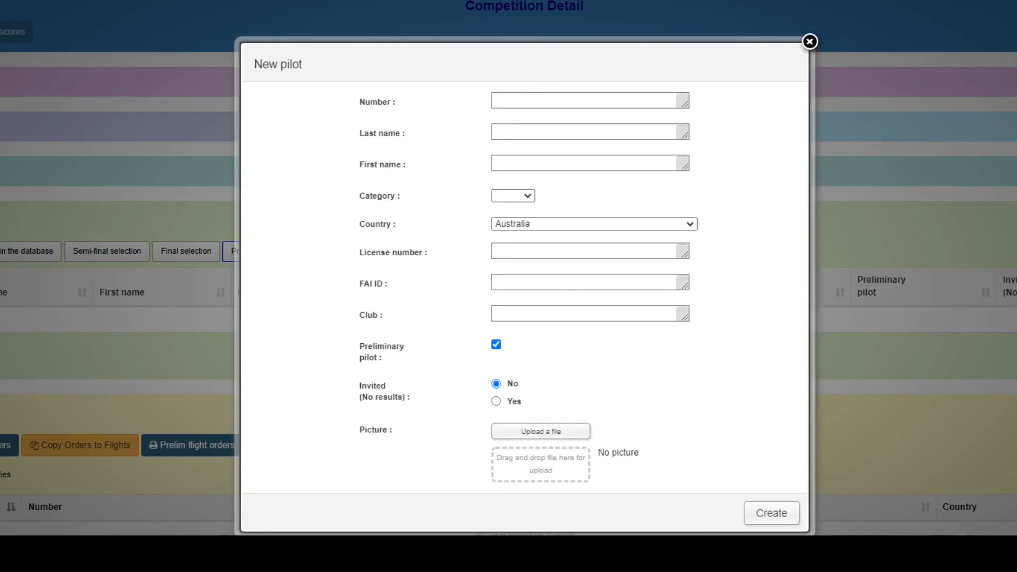
click(522, 197)
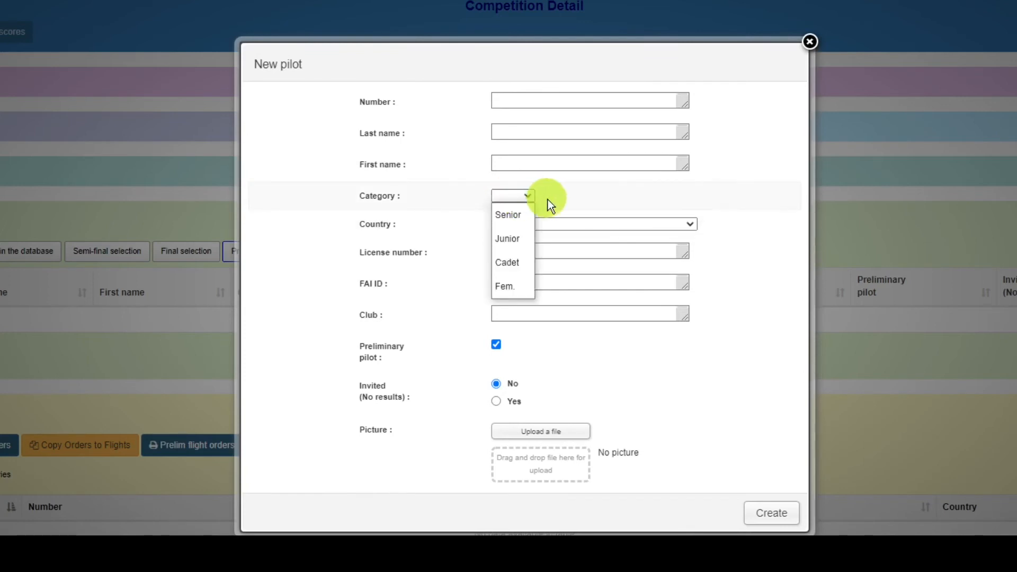
click(628, 345)
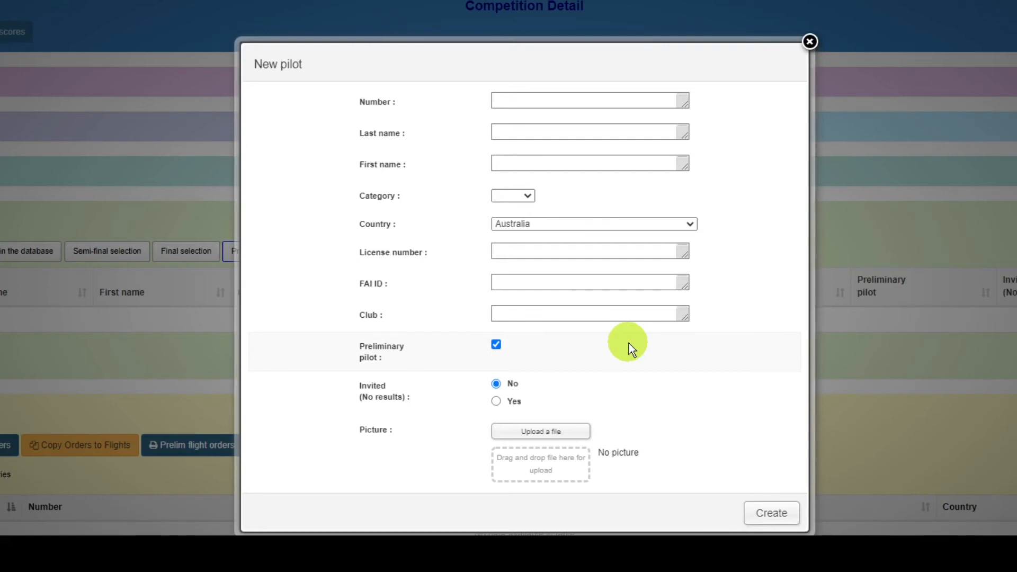
click(810, 42)
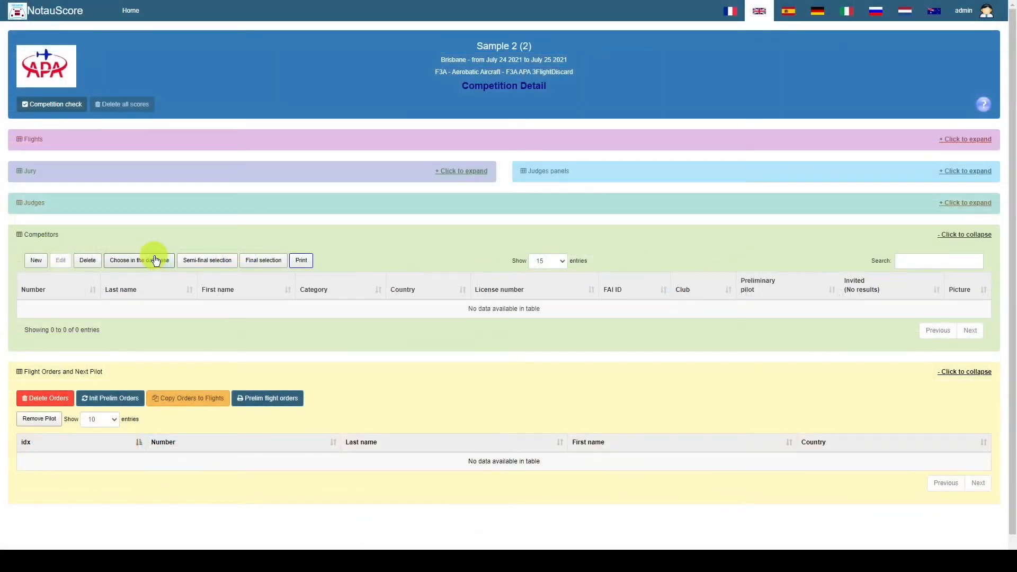
- Open the pilot database for choosing competitors, and show all entries in the list
click(154, 260)
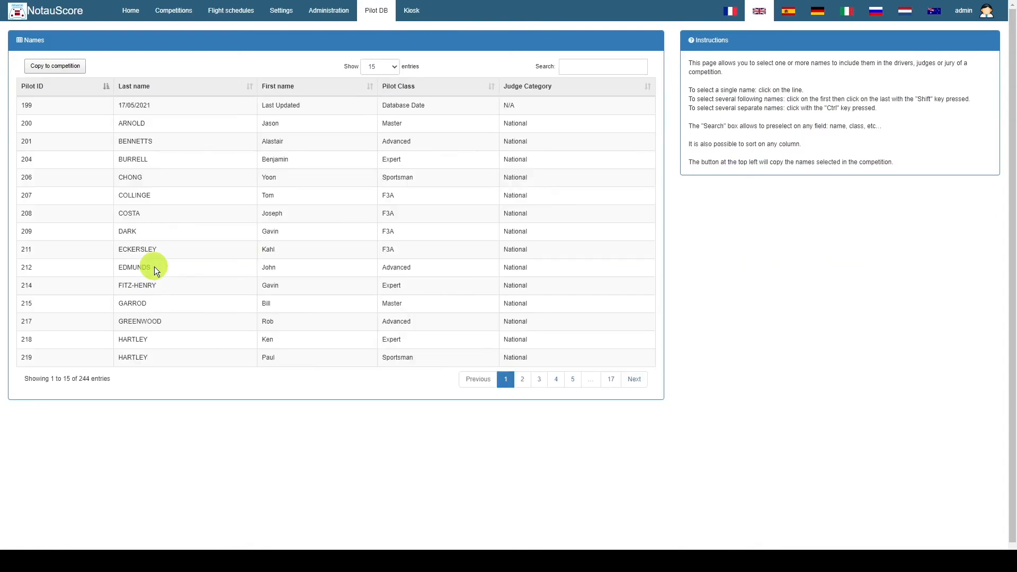
click(393, 67)
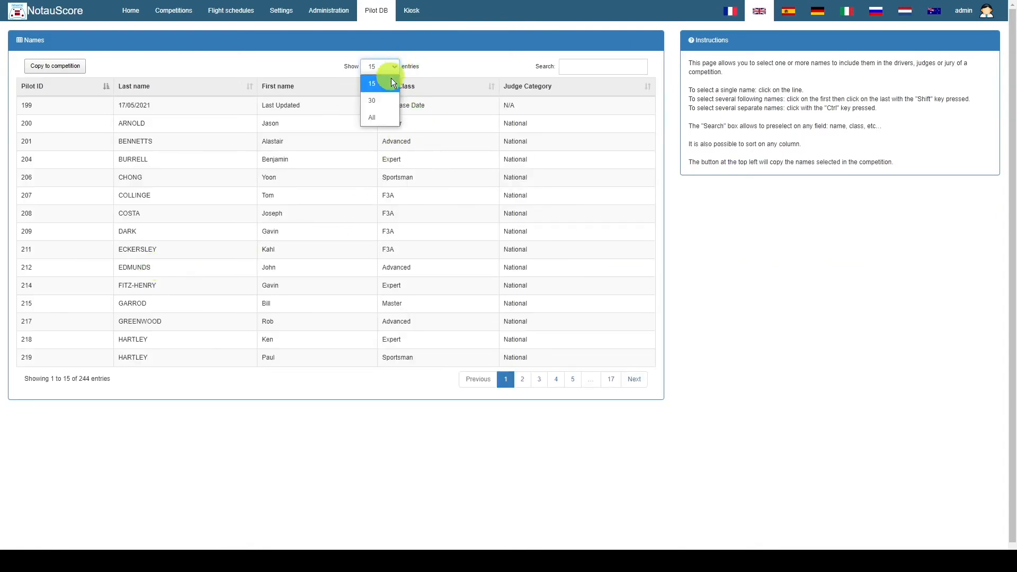
click(599, 65)
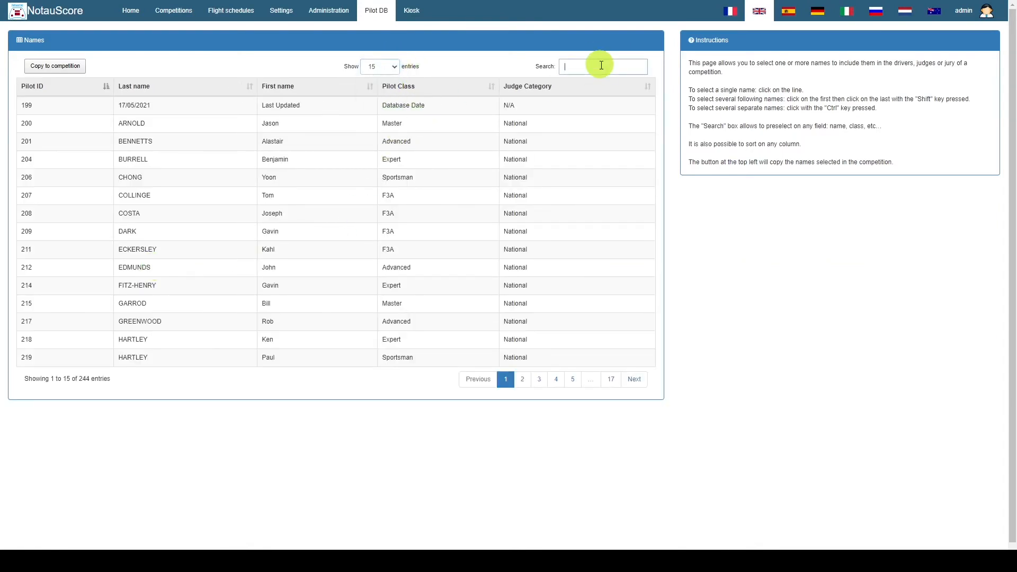
click(392, 69)
click(387, 106)
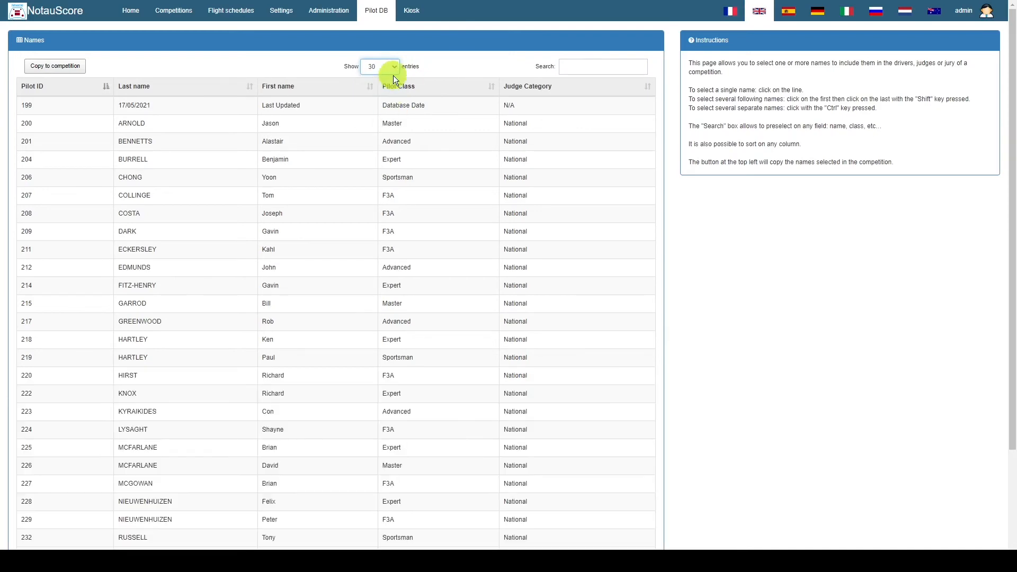
click(393, 75)
click(389, 115)
- Select one Sportsman pilot and two F3A pilots in the early part of the full database list
scroll(368, 240, down, 5)
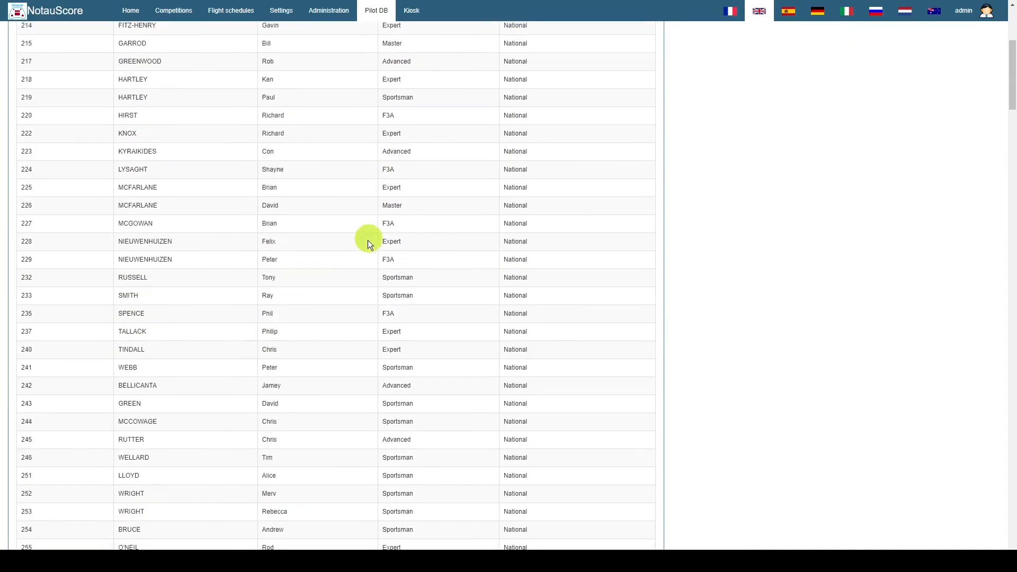
scroll(368, 241, down, 4)
click(174, 243)
scroll(172, 244, down, 3)
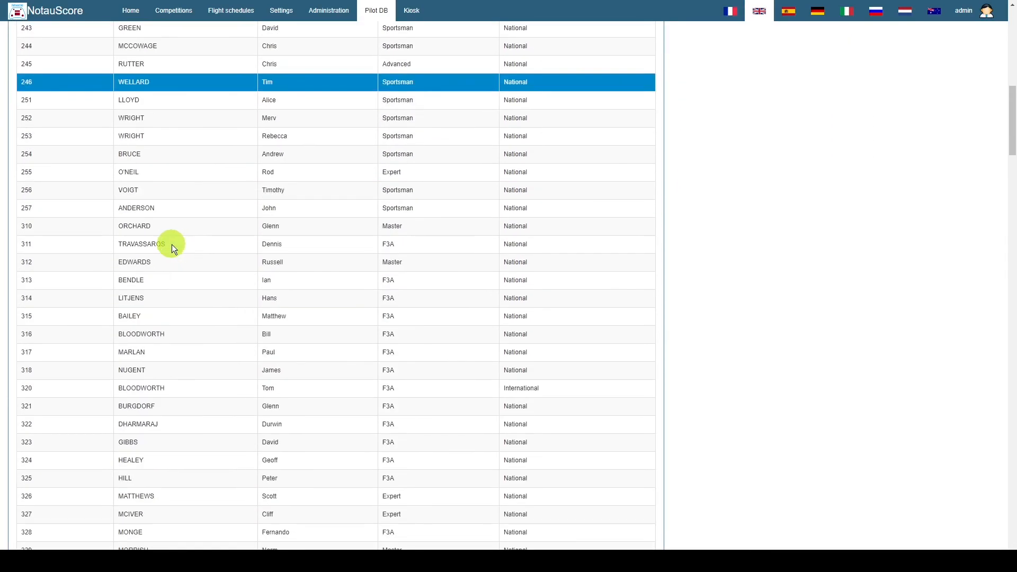
click(171, 243)
click(156, 354)
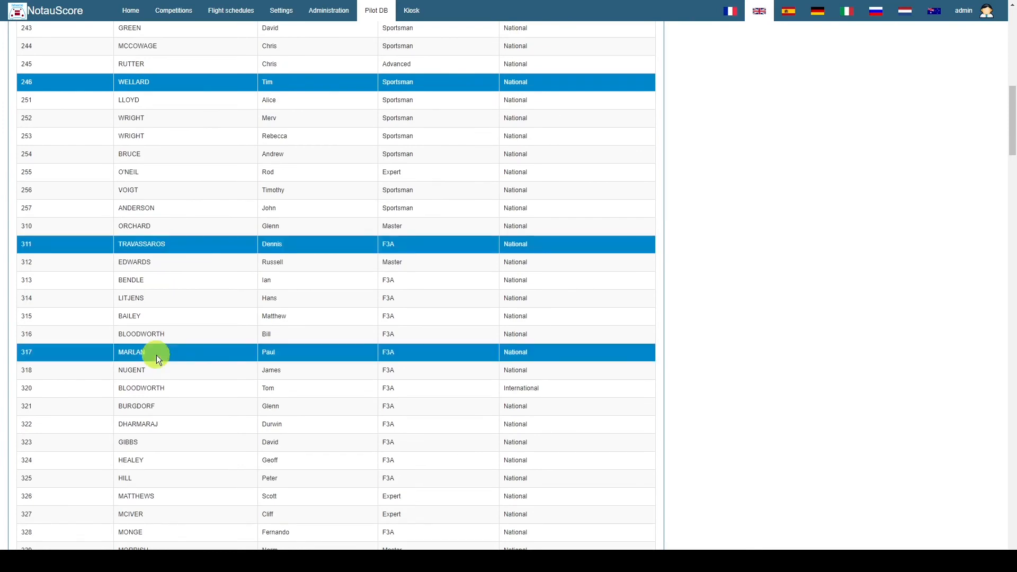
- Select five more pilots further down the database list, including two Expert and two Advanced pilots
scroll(157, 355, down, 8)
click(157, 350)
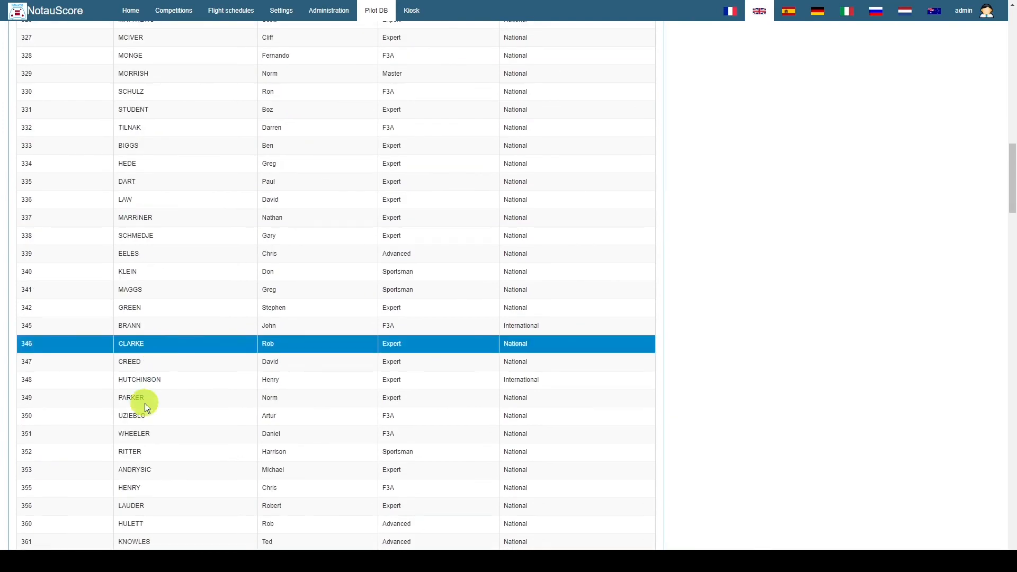
click(145, 400)
scroll(144, 403, down, 6)
click(160, 351)
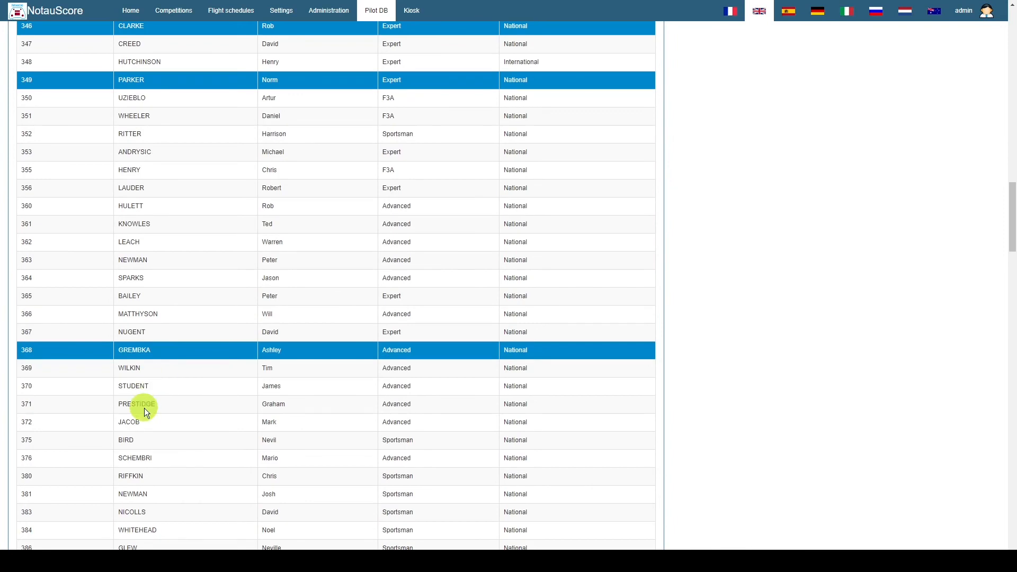
click(144, 406)
scroll(159, 395, down, 3)
click(164, 388)
scroll(206, 374, up, 20)
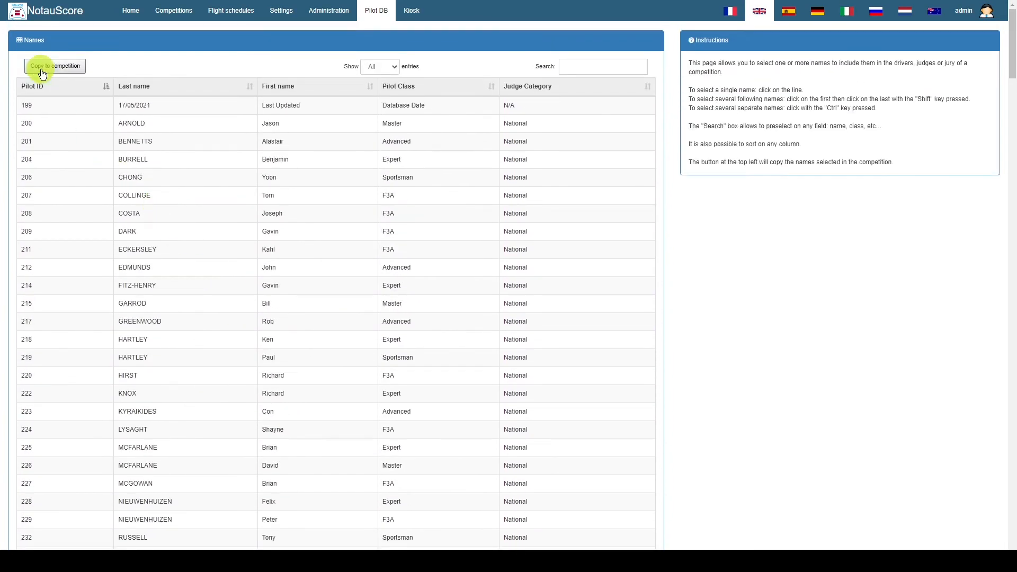
- Add two Expert pilots, one F3A pilot and one Advanced pilot near the start of the list to the selection
ctrl+click(160, 232)
ctrl+click(157, 285)
ctrl+click(154, 411)
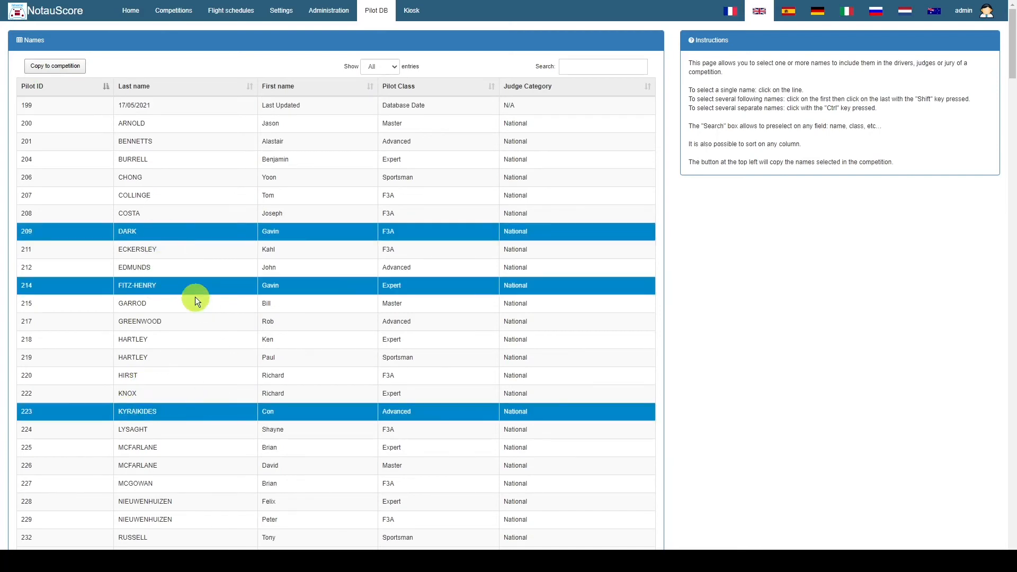
ctrl+click(159, 231)
ctrl+click(174, 198)
ctrl+click(175, 154)
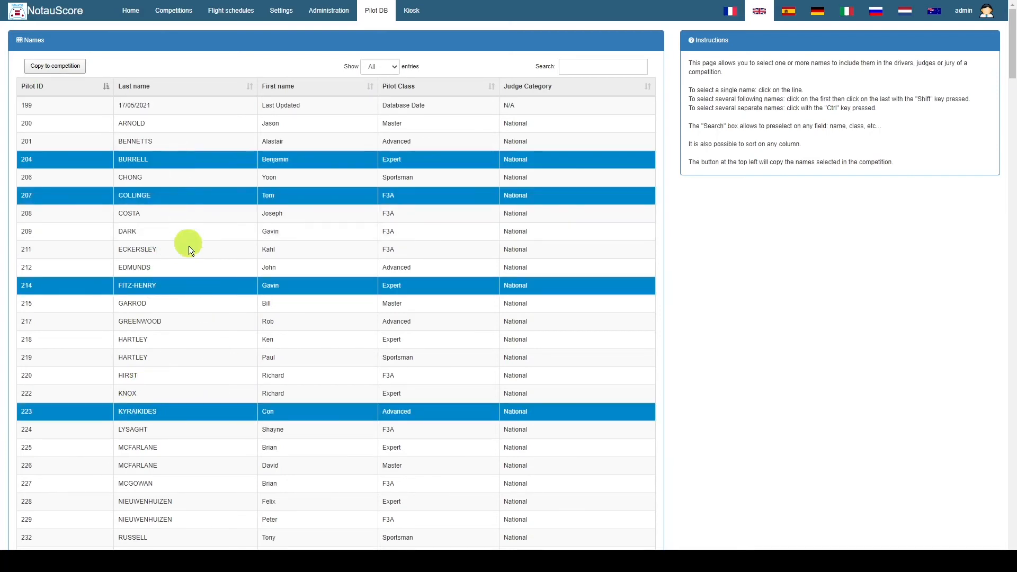
- Add one Advanced, one Sportsman and one Expert pilot with IDs in the 500s to the selection
scroll(189, 246, down, 20)
scroll(187, 376, down, 6)
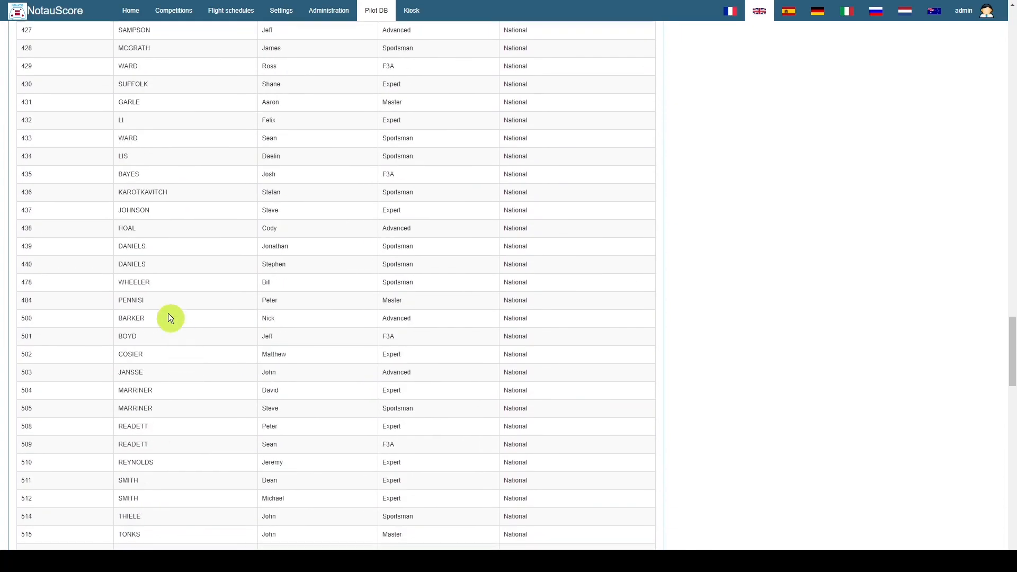
ctrl+click(166, 311)
ctrl+click(157, 408)
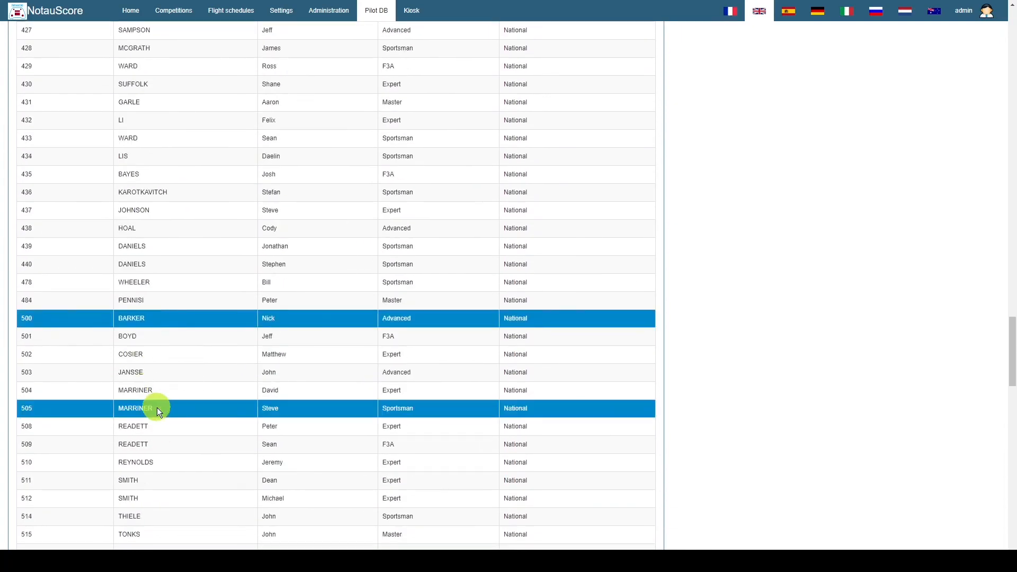
ctrl+click(152, 484)
scroll(188, 446, up, 20)
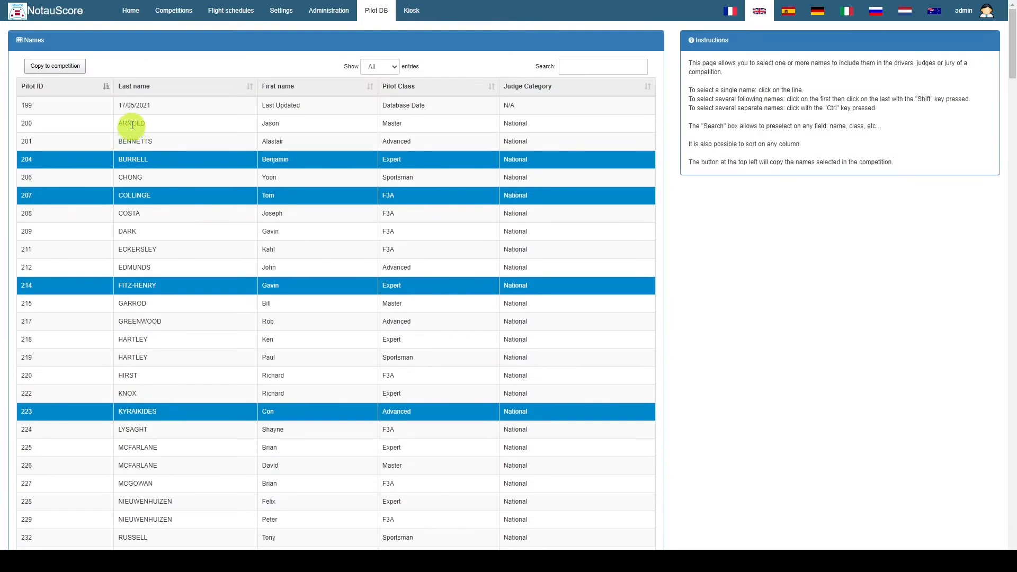
- Copy the selected pilots to the competition and check the Competitors list with the Judges section collapsed
click(41, 68)
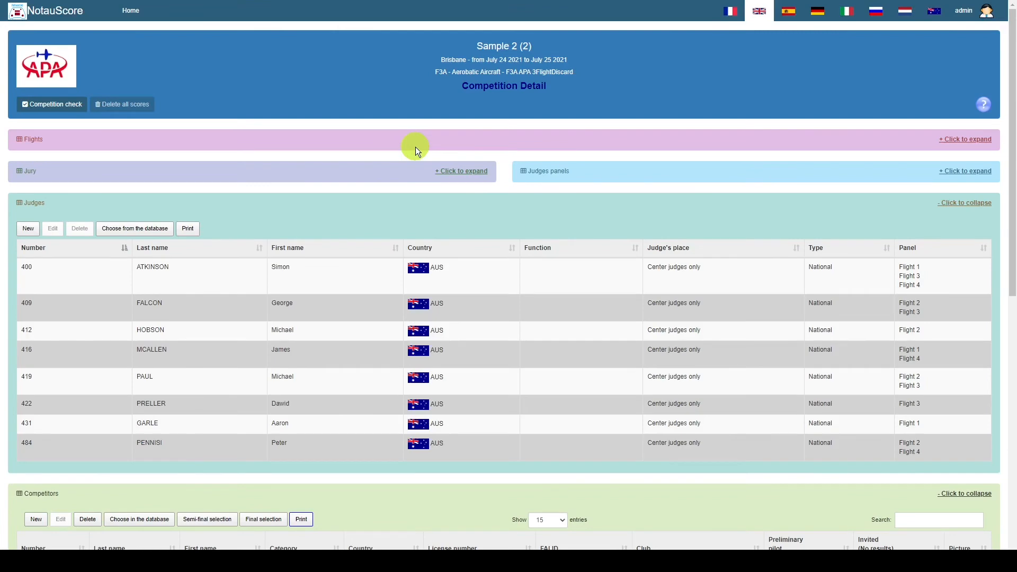
click(33, 206)
scroll(87, 275, down, 3)
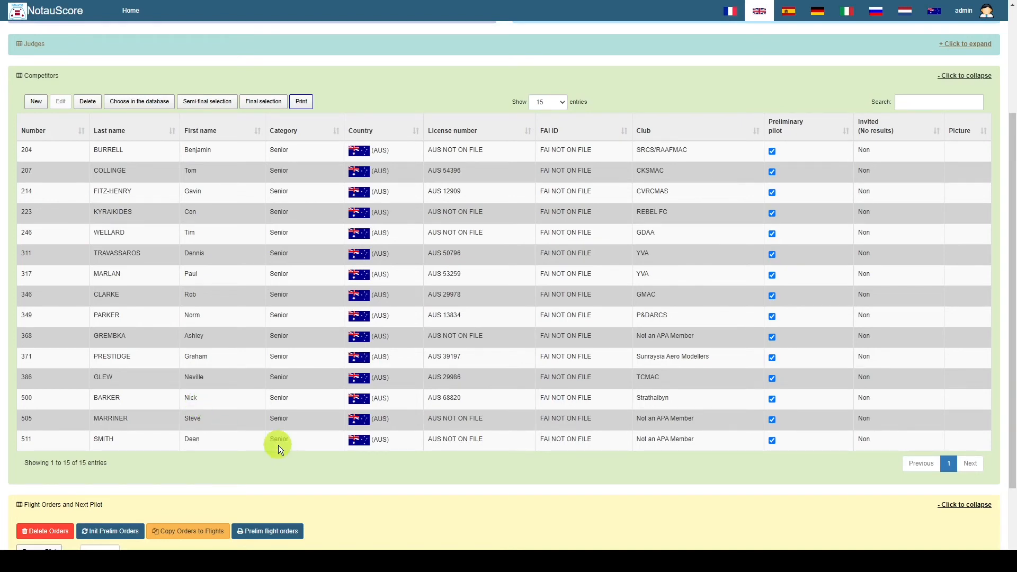
scroll(278, 445, up, 3)
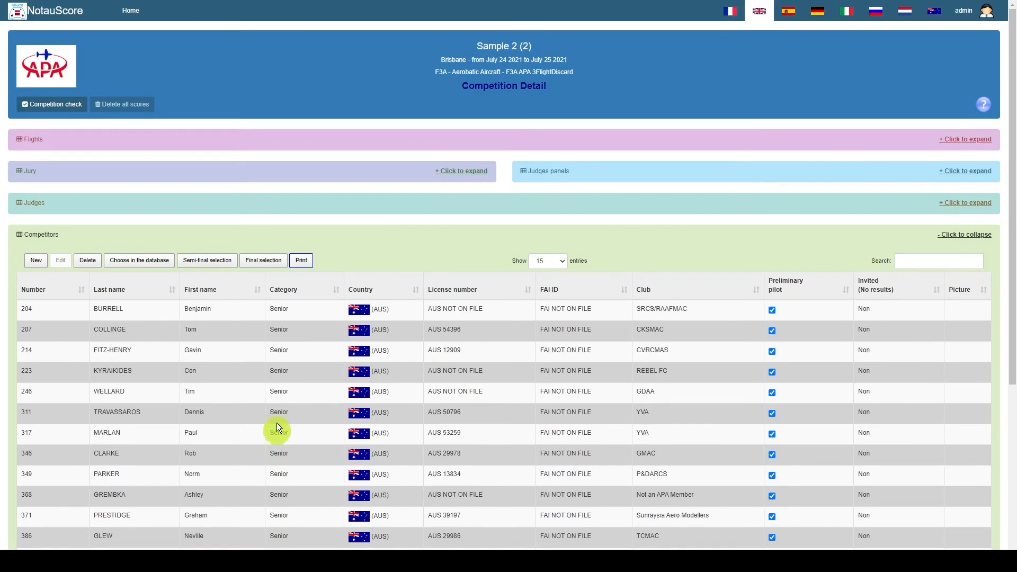
- Review the flights, judges panels, judge assignments and competitors set up for the Sample 2 competition
click(32, 138)
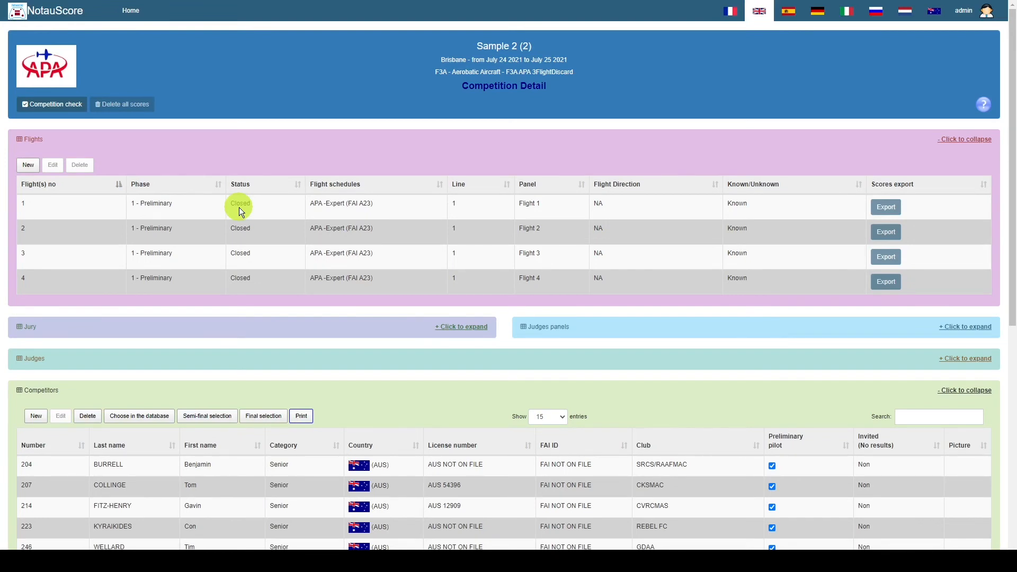
click(554, 329)
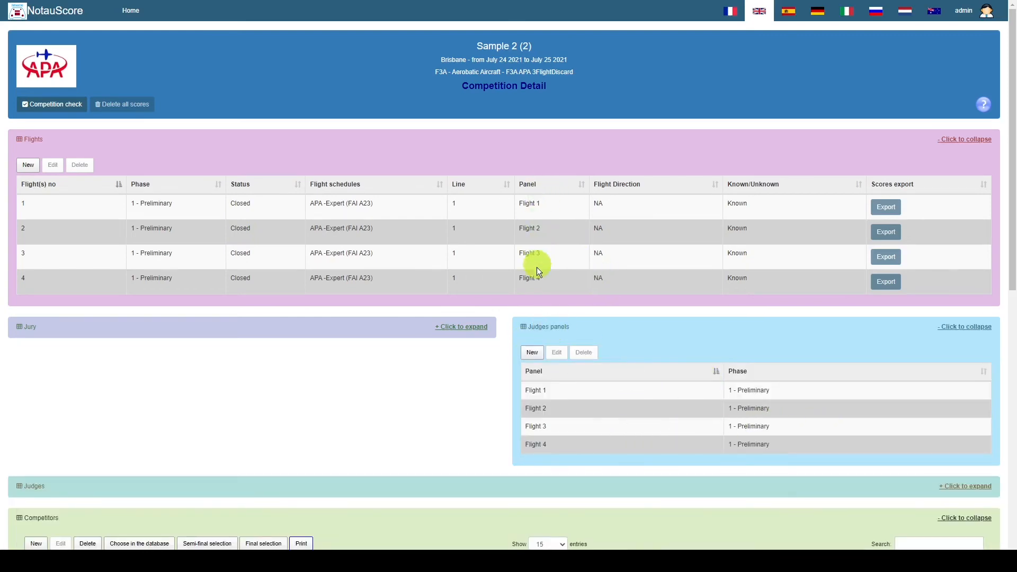
scroll(536, 279, down, 6)
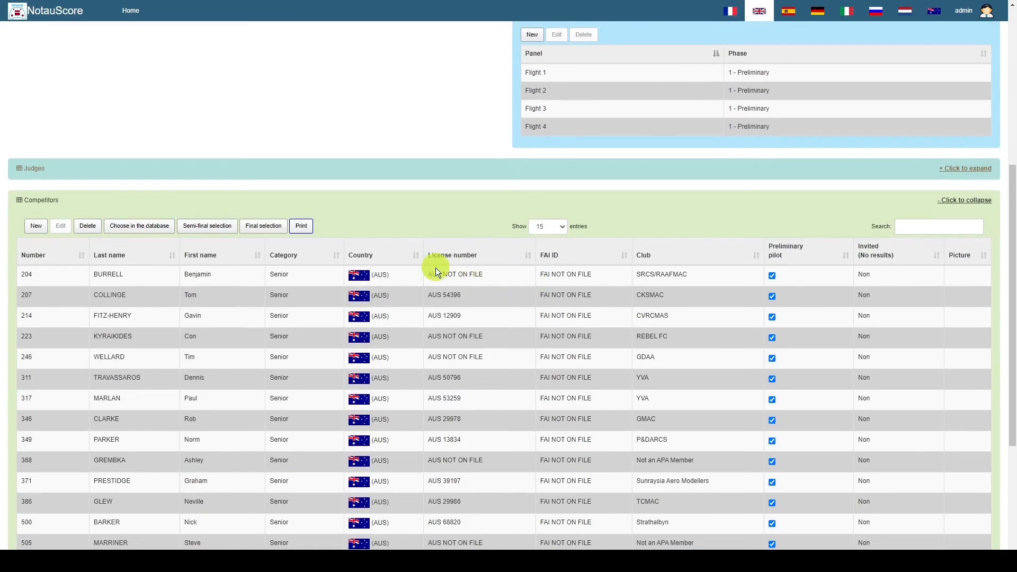
click(46, 173)
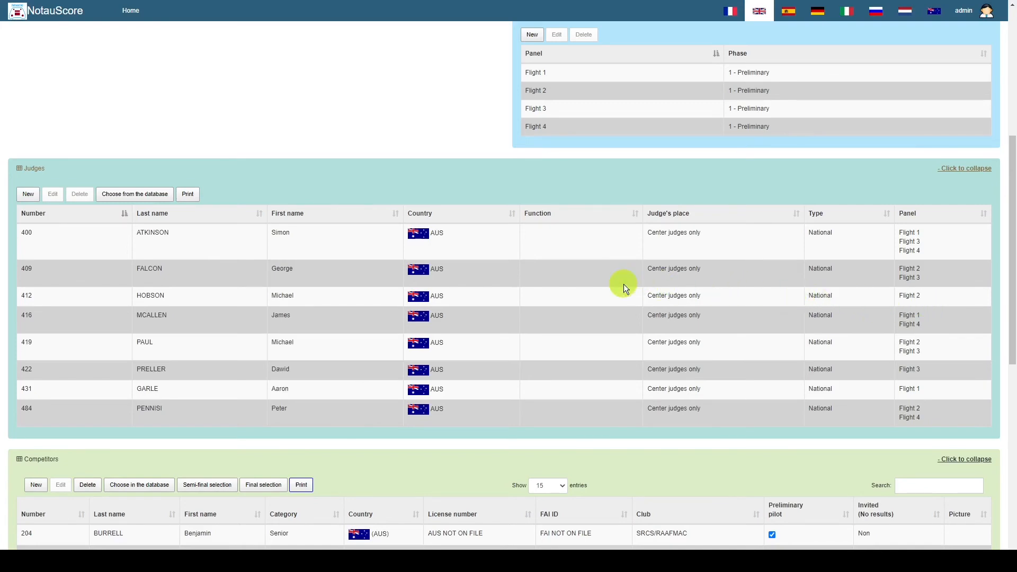
scroll(625, 284, down, 9)
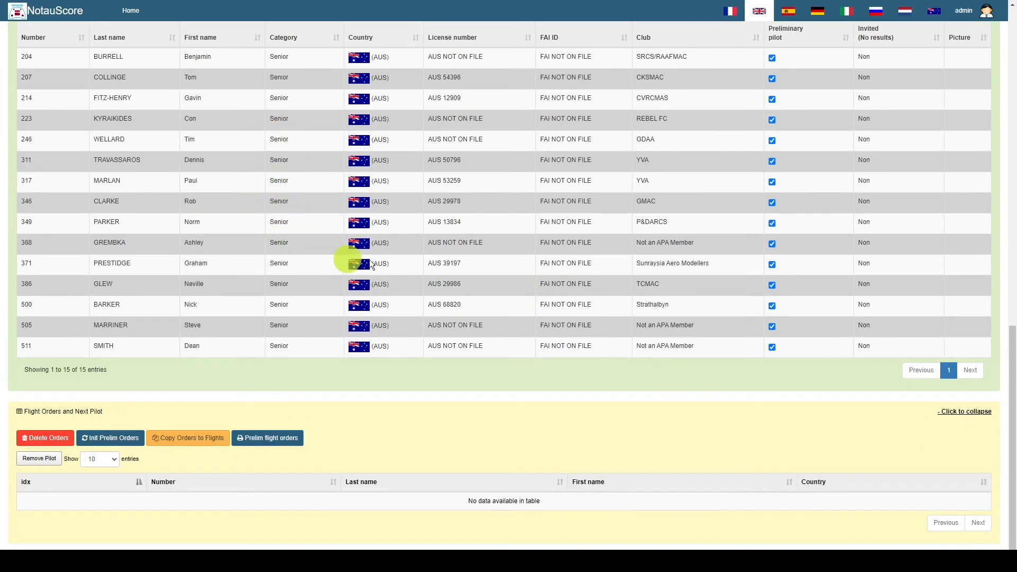
scroll(405, 261, up, 3)
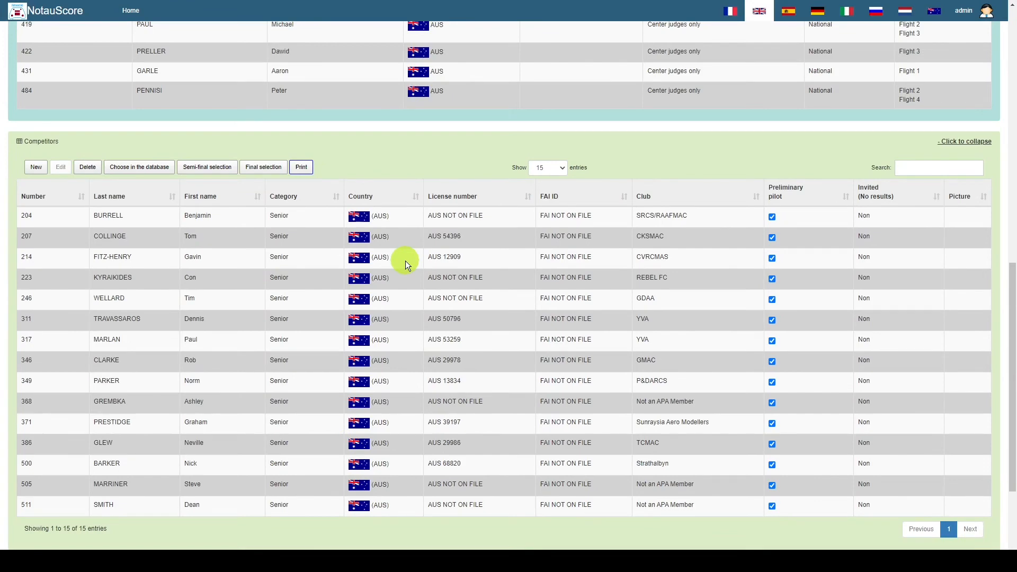
scroll(406, 261, up, 12)
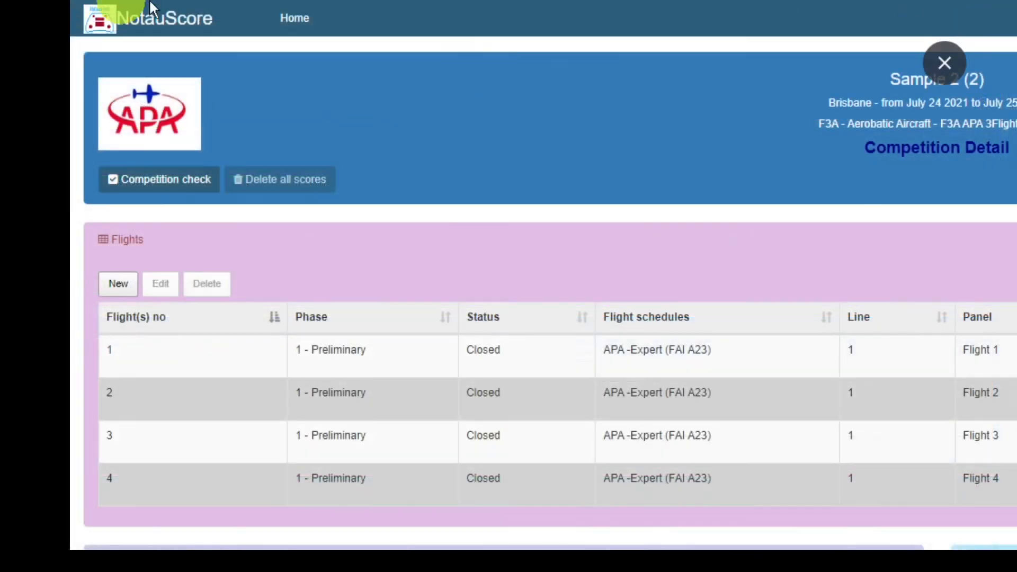
- Go to the Flight director page of Sample 2 and set flight 1's status to Open
click(293, 19)
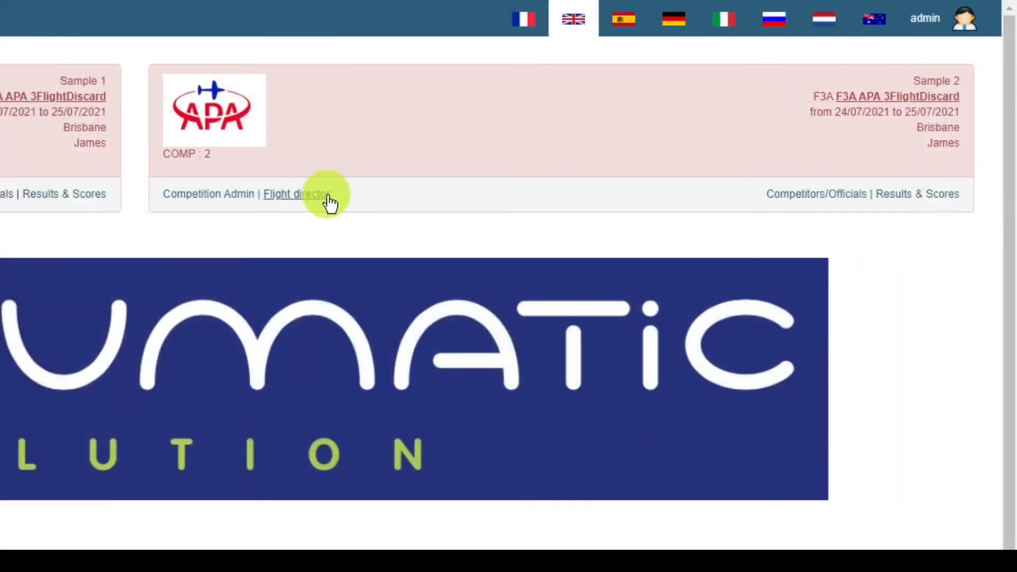
click(292, 196)
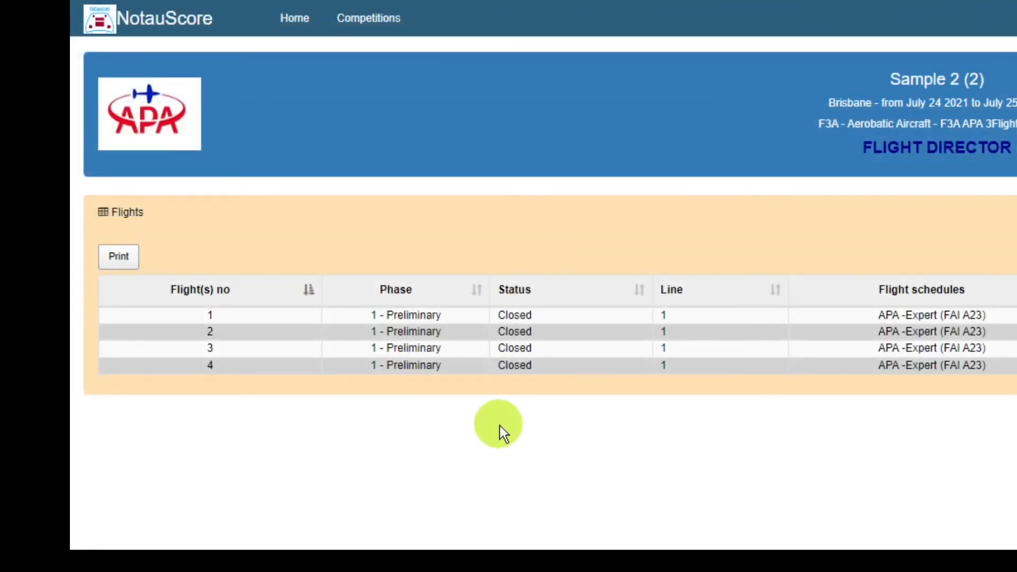
click(561, 324)
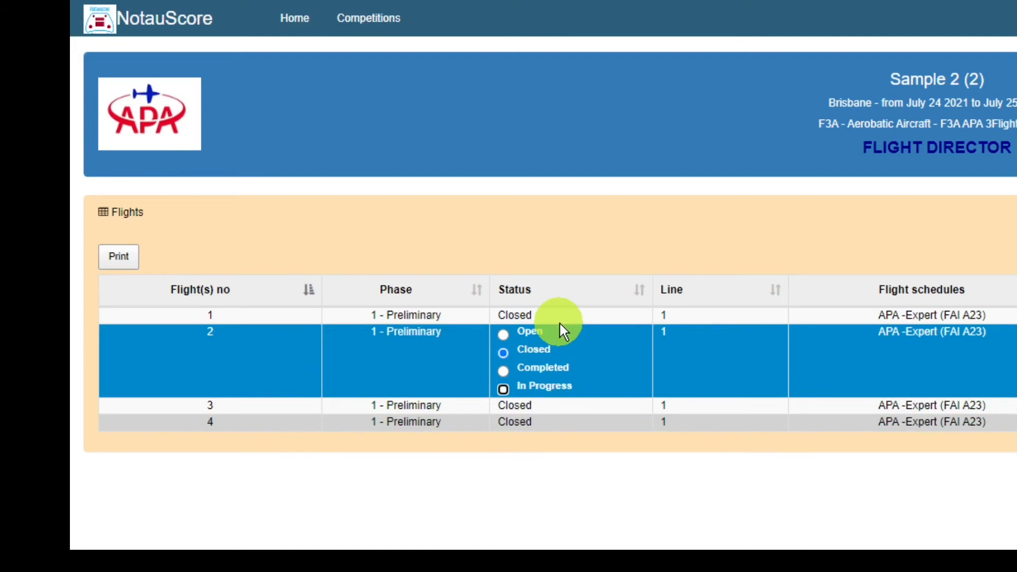
click(554, 315)
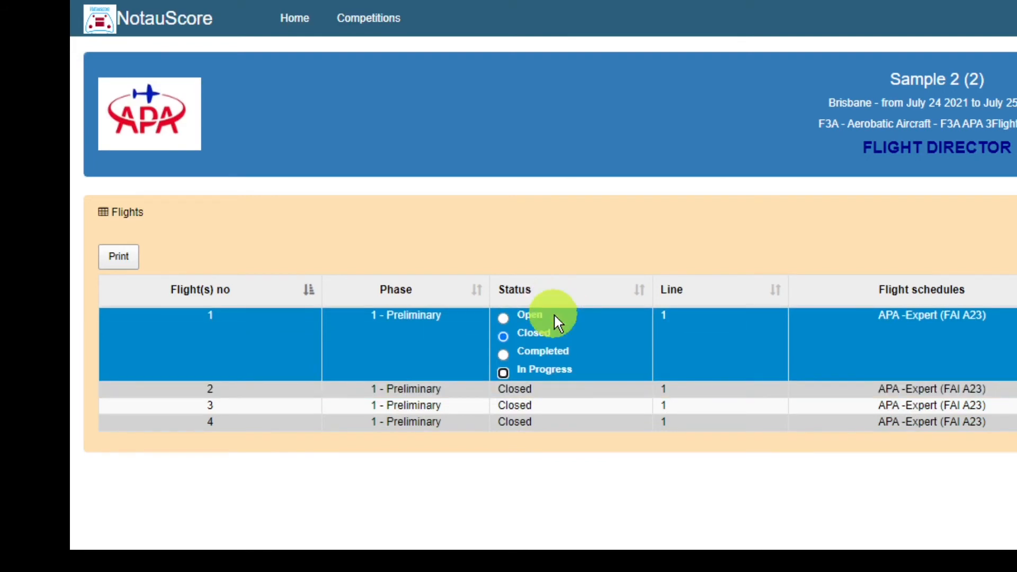
key(F5)
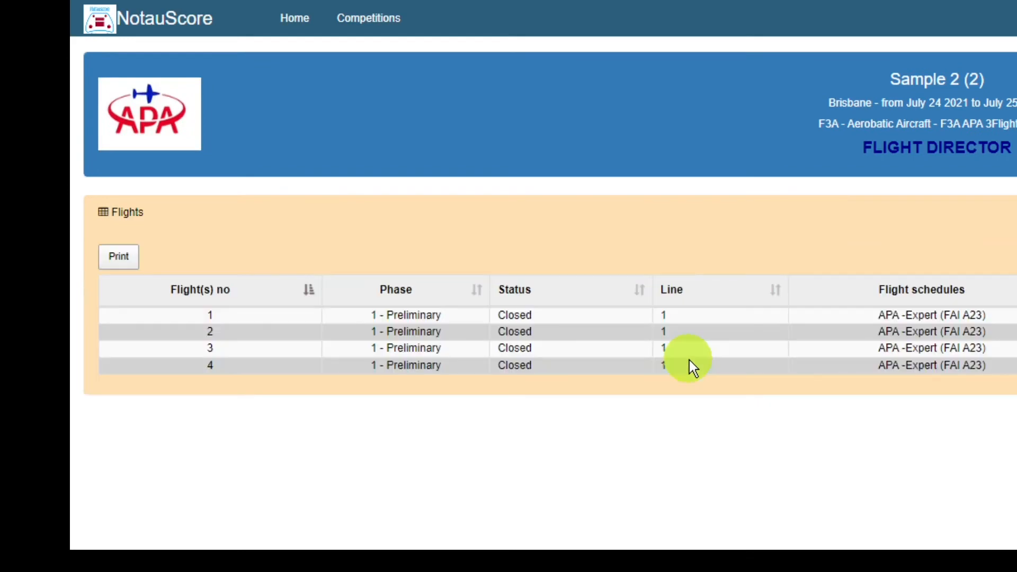
click(556, 321)
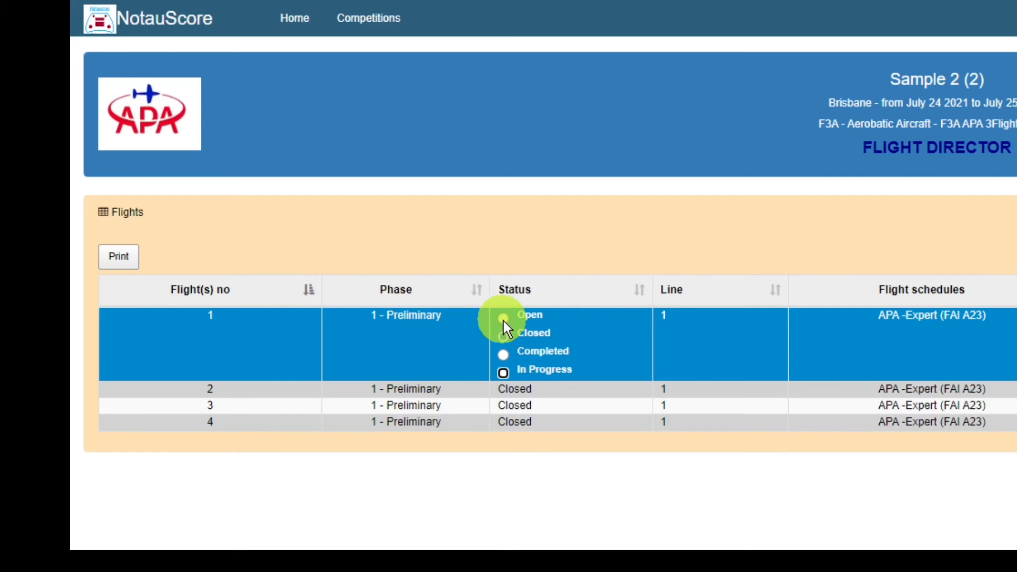
key(F5)
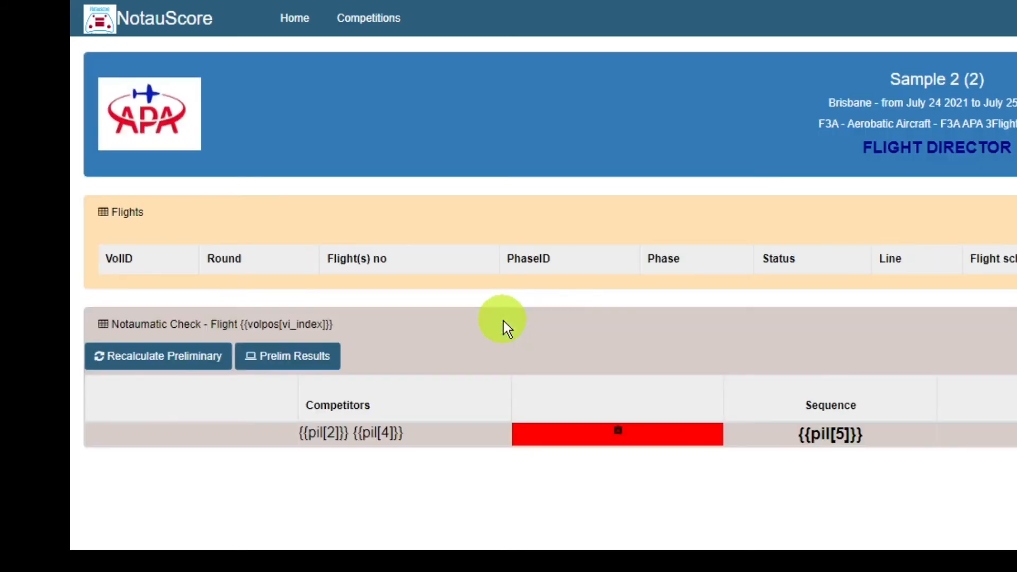
click(504, 320)
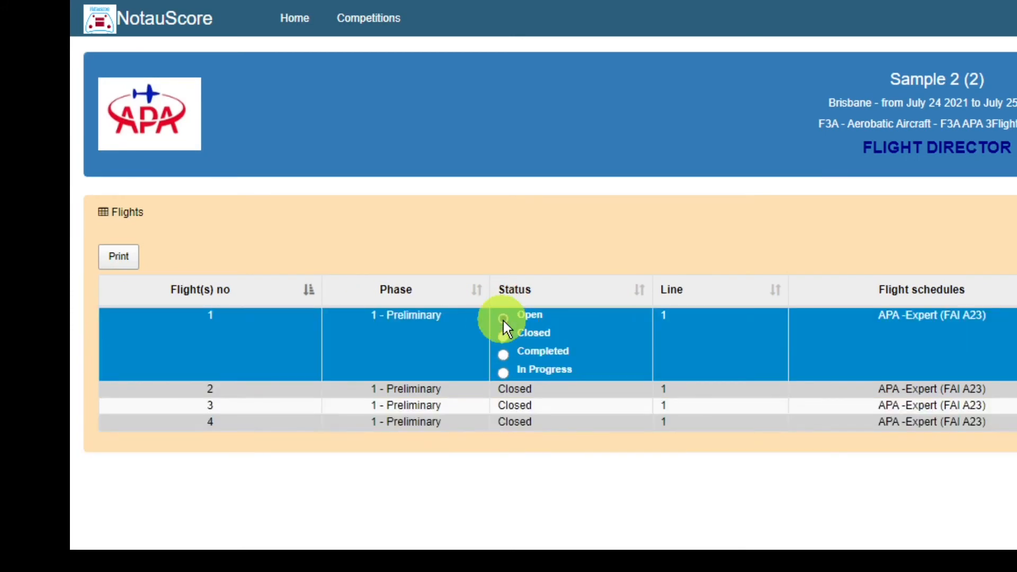
click(503, 317)
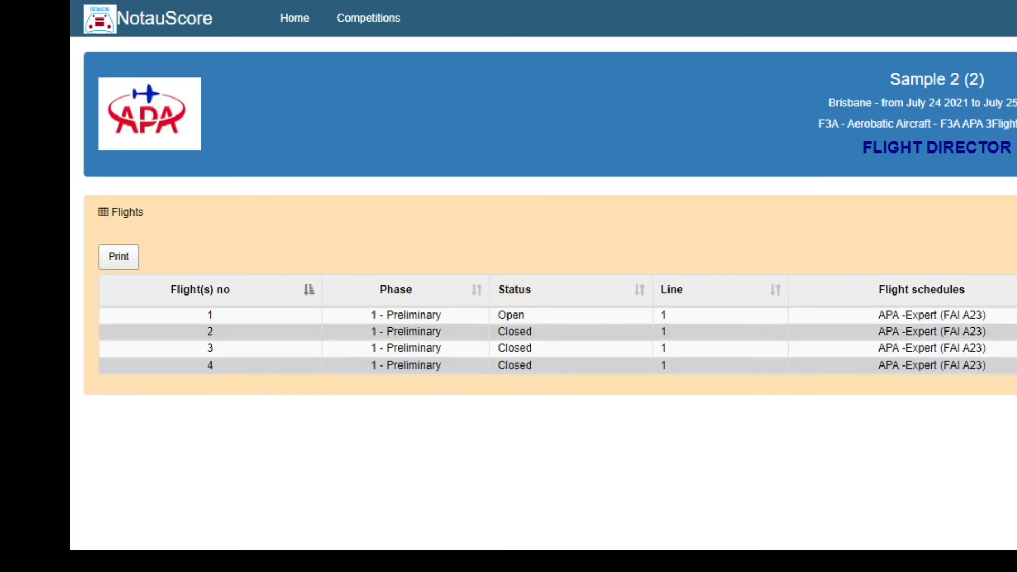
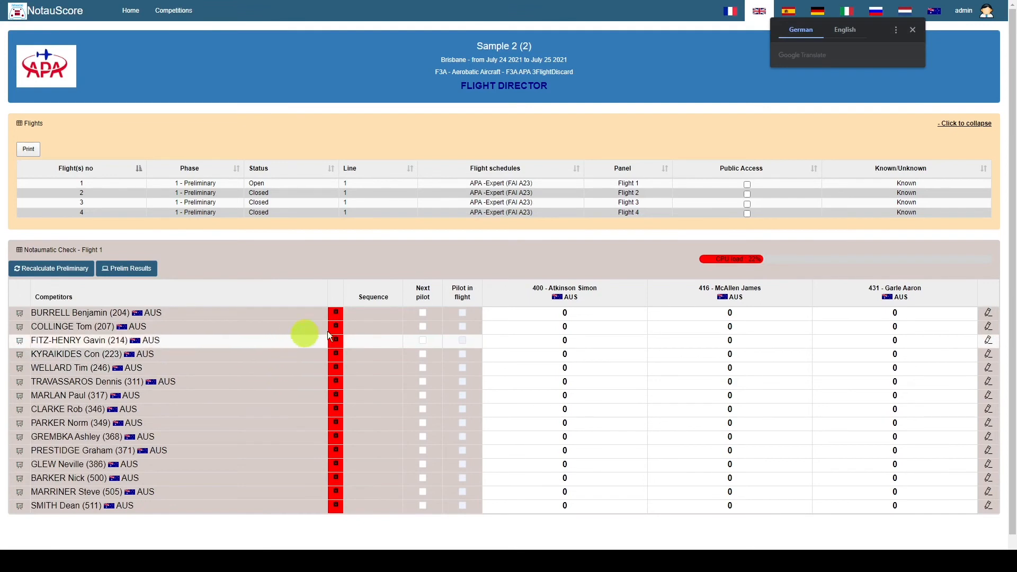
- Dismiss the translation popup and mark the fifth, third and ninth competitors in turn as next pilot for flight 1
click(912, 32)
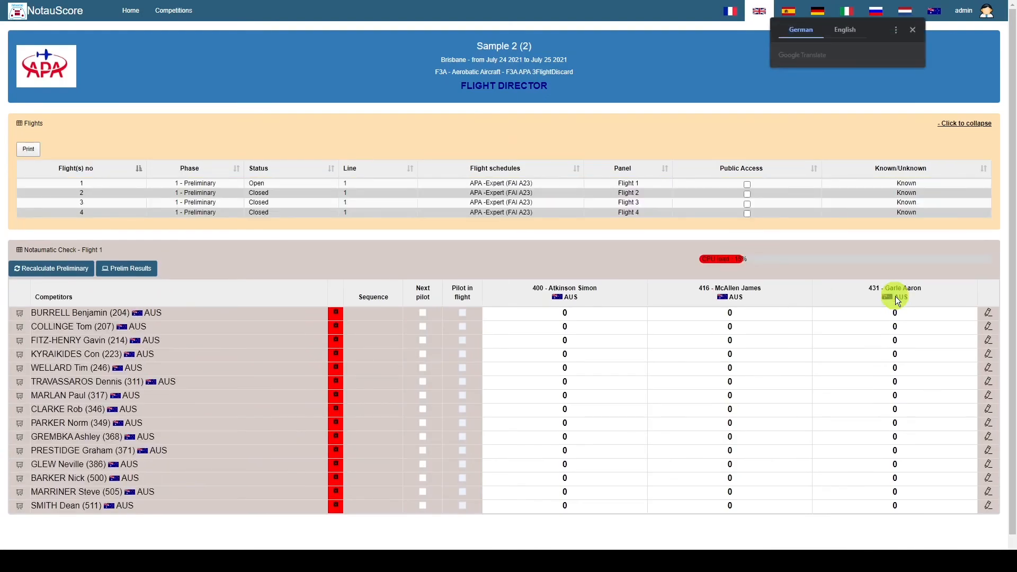
click(914, 29)
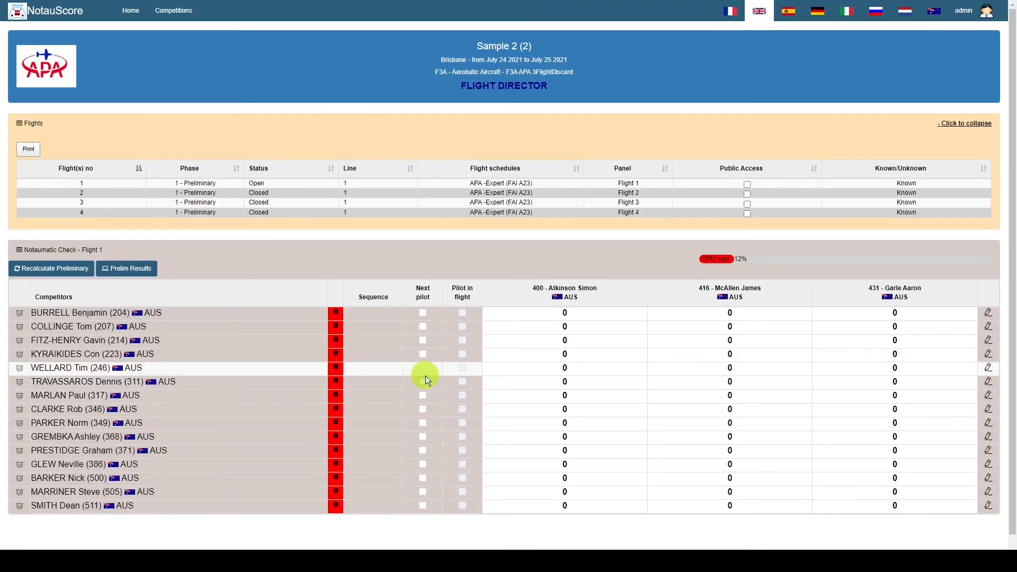
click(425, 370)
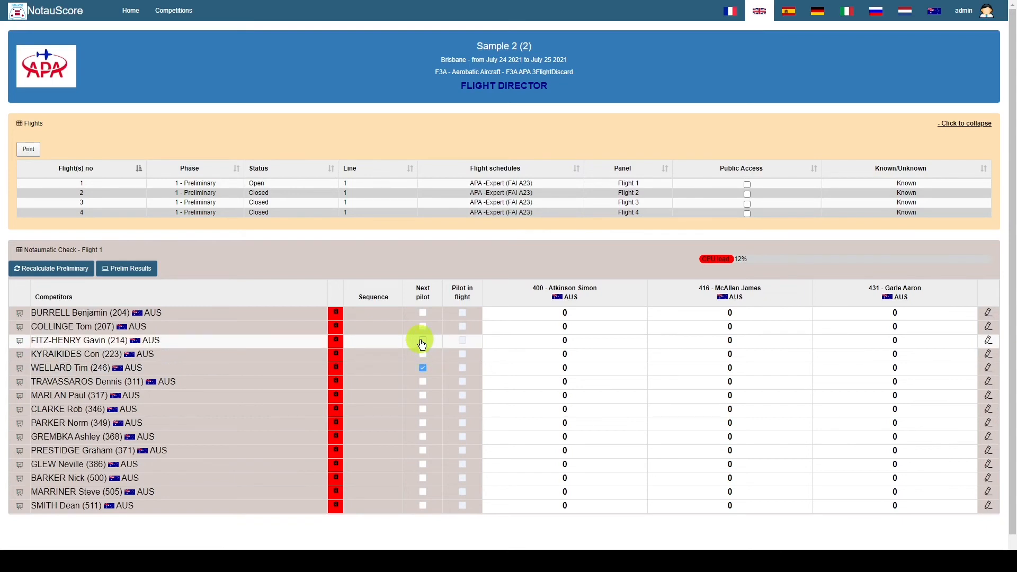
click(423, 342)
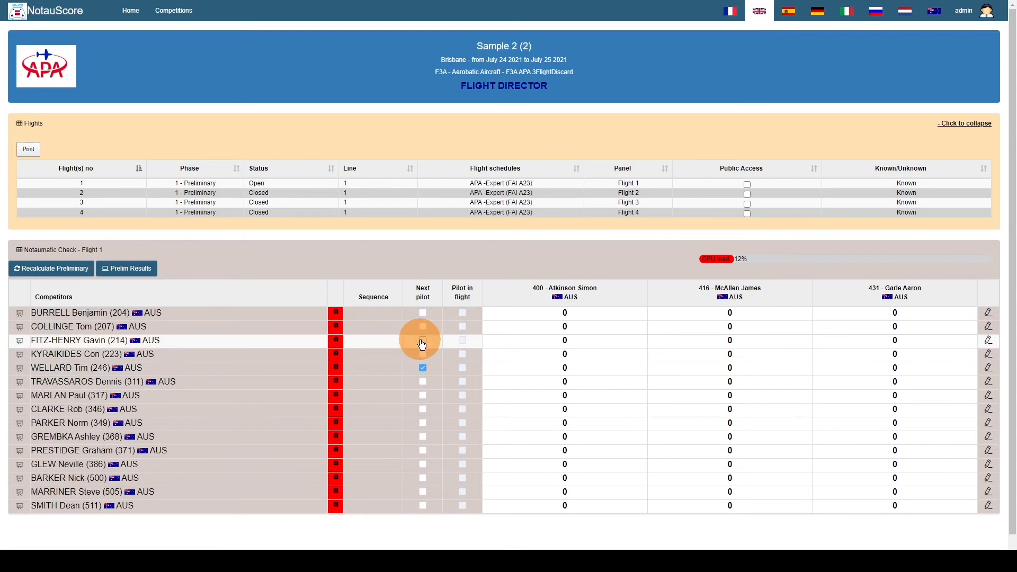
click(423, 424)
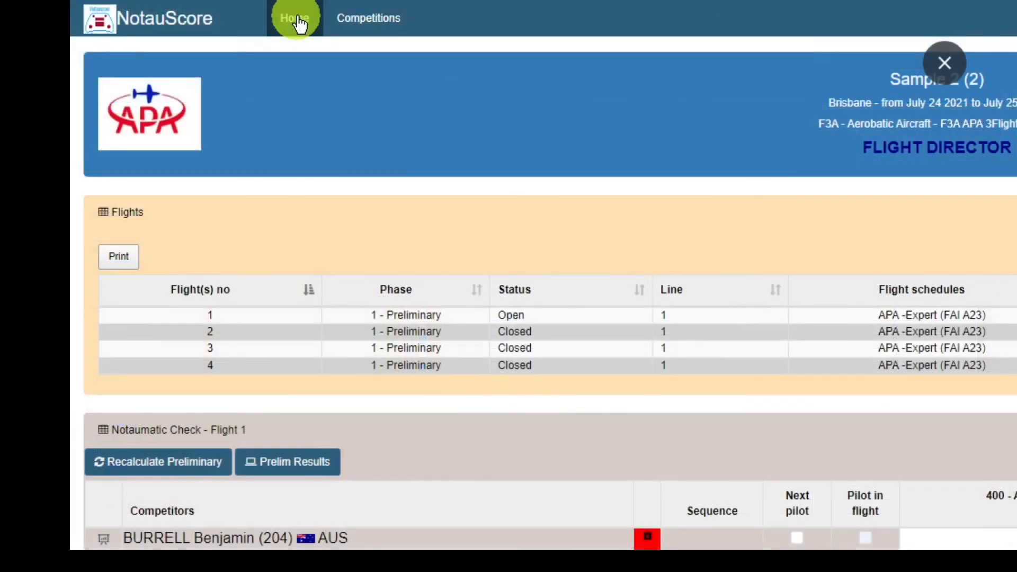
- Return to the Competition Admin page of Sample 2 and set flight 1's status to Closed
click(300, 24)
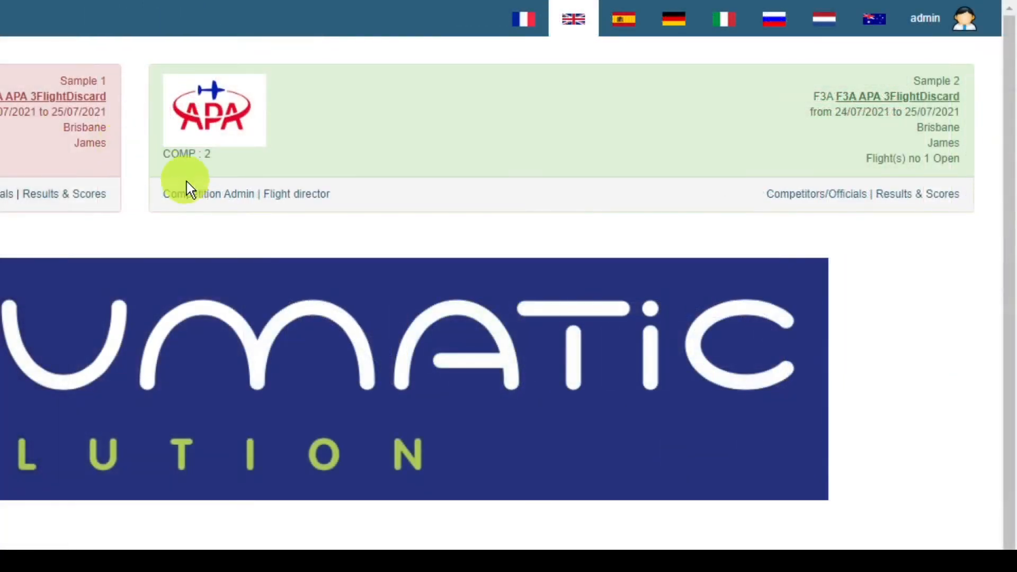
click(216, 195)
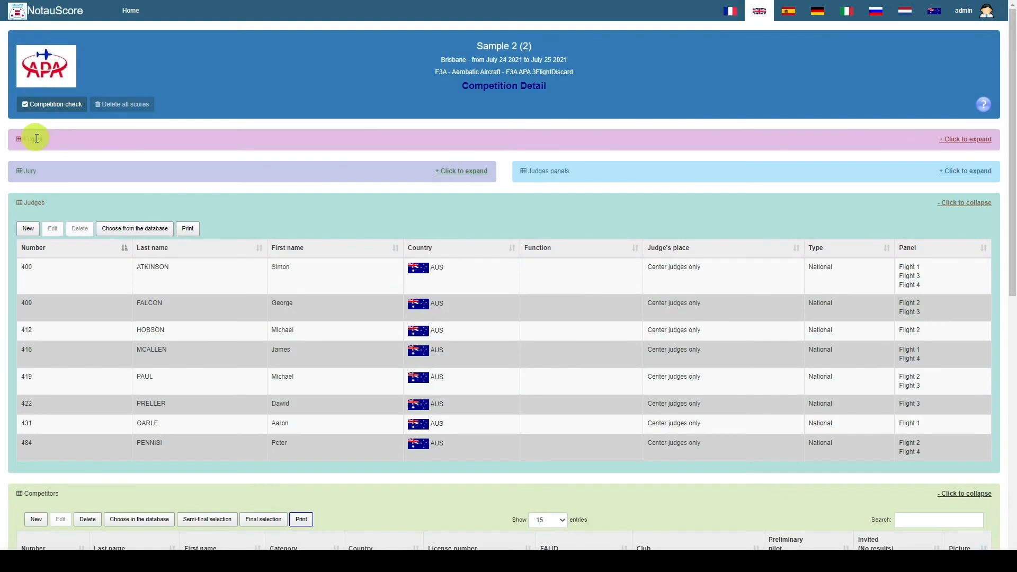
click(36, 138)
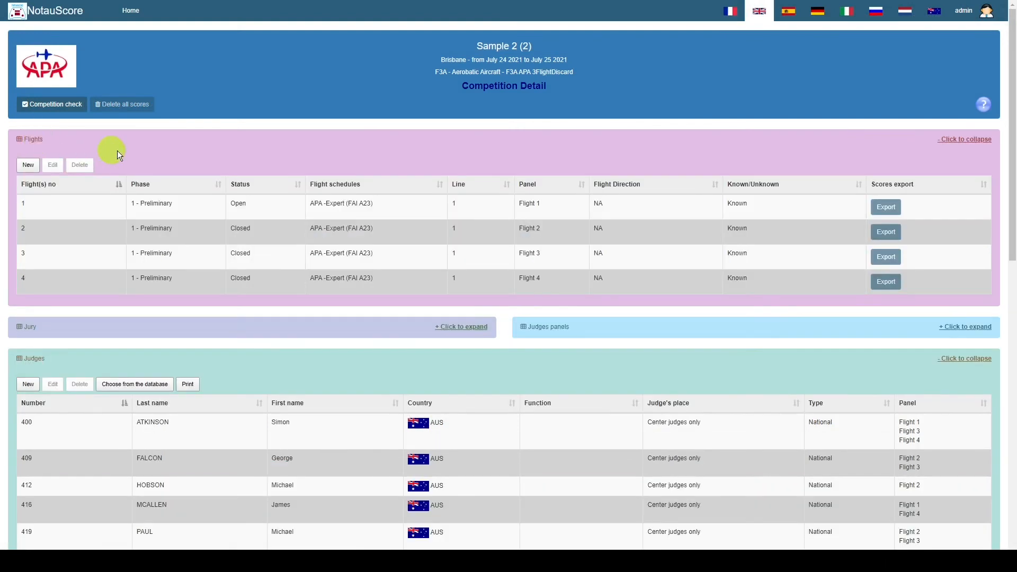
click(256, 204)
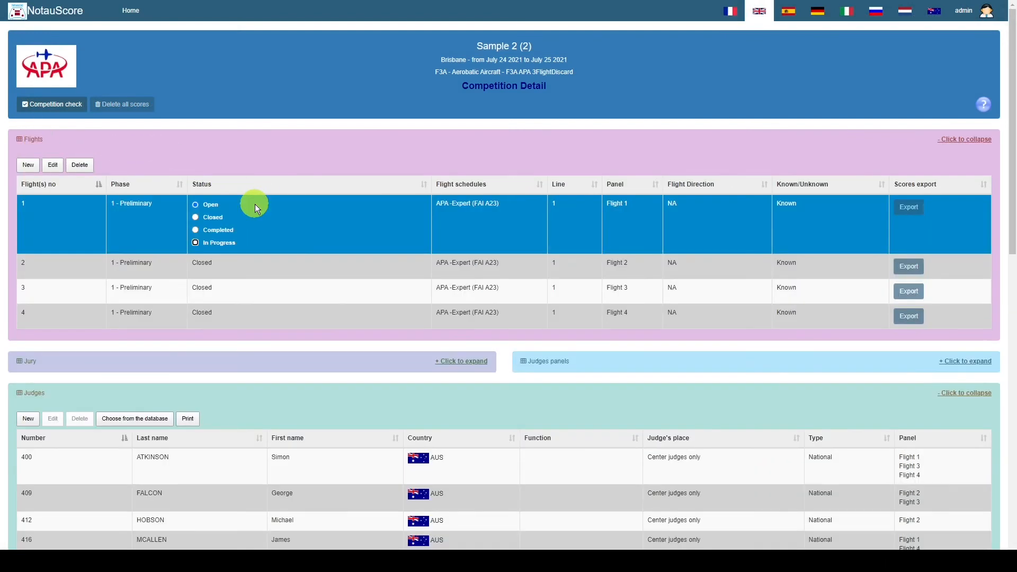
click(192, 218)
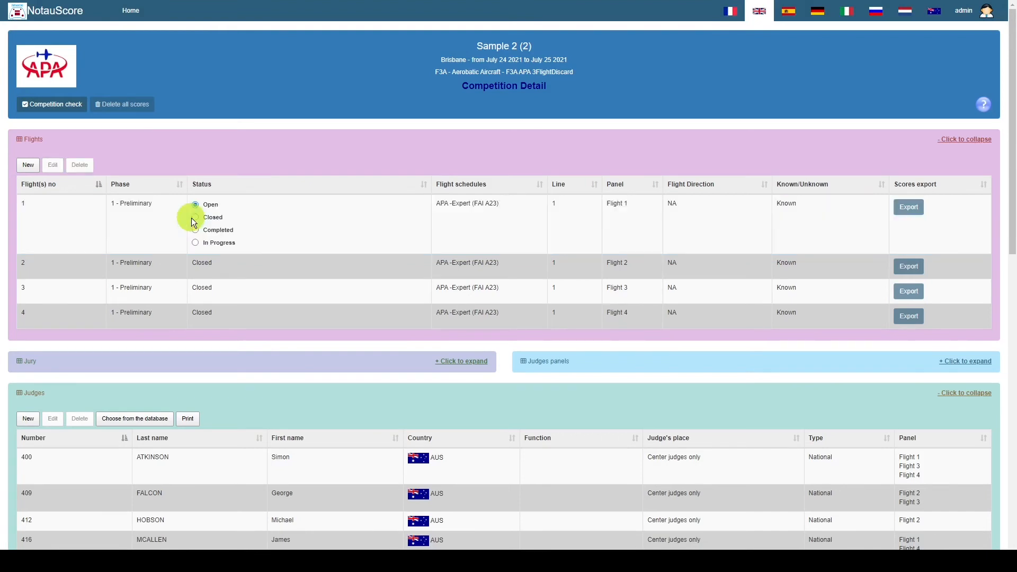
click(170, 221)
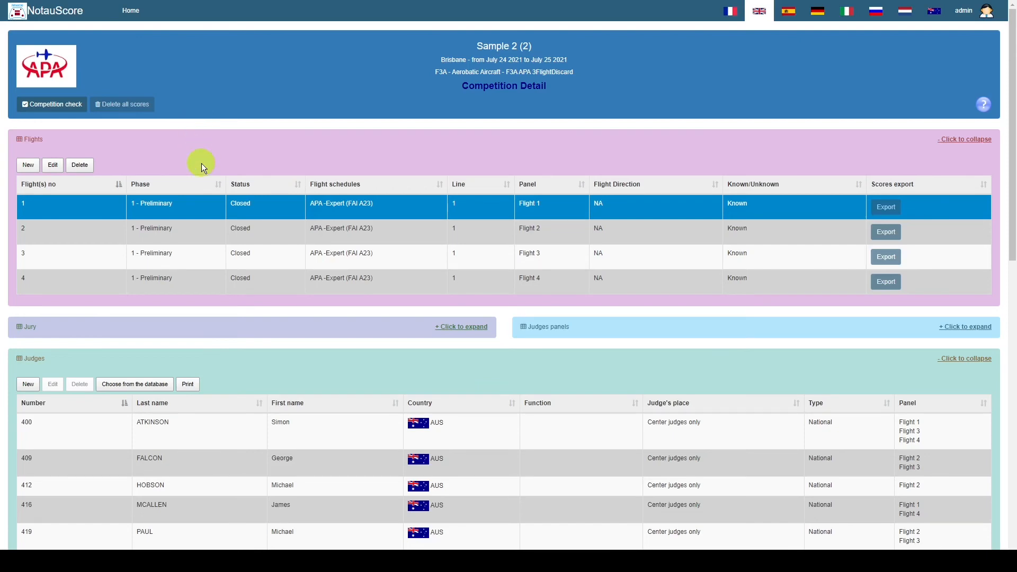
- Generate the preliminary flight orders for the Sample 2 competition with an offset value of 6
scroll(201, 164, down, 15)
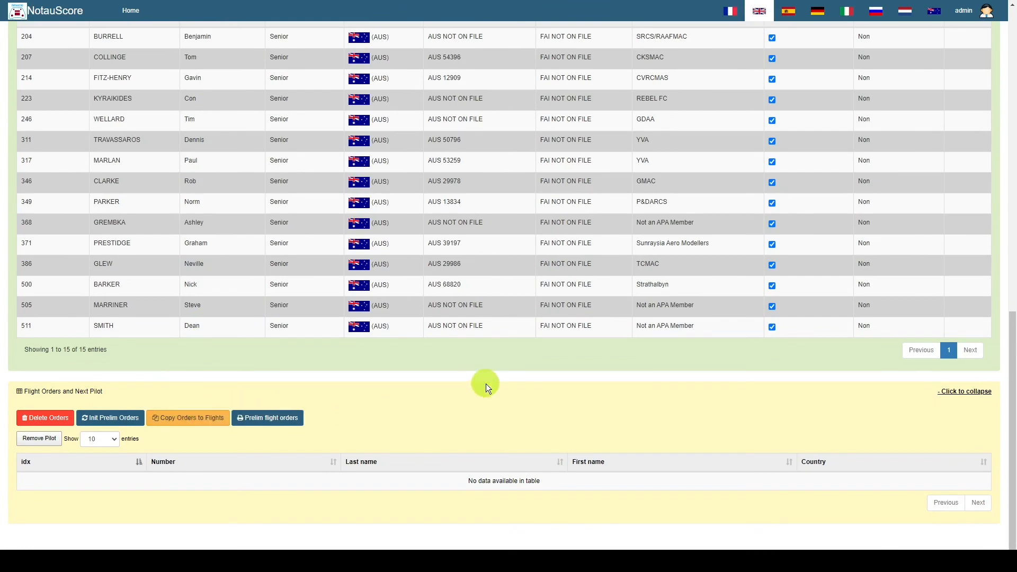
click(105, 421)
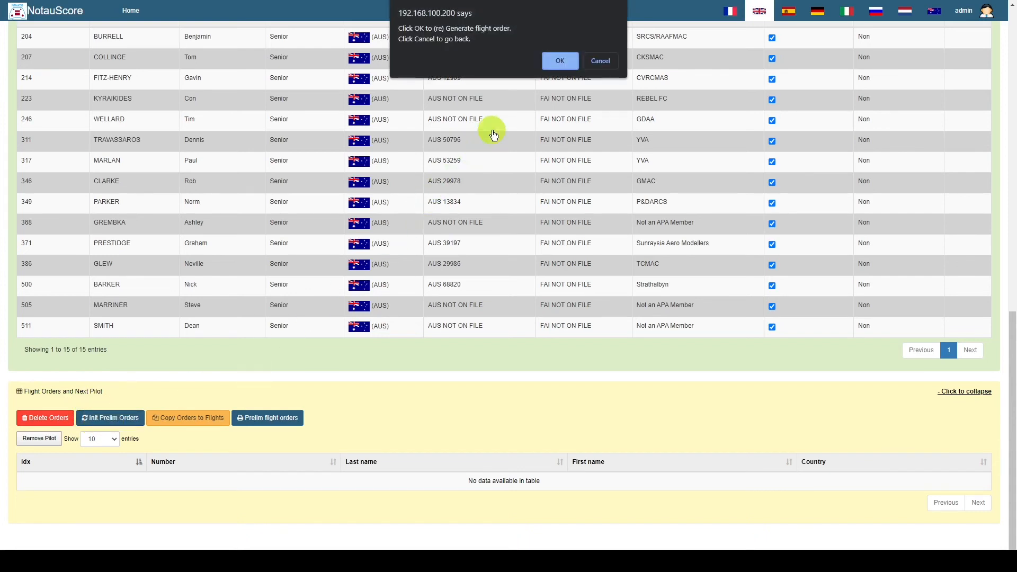
click(561, 61)
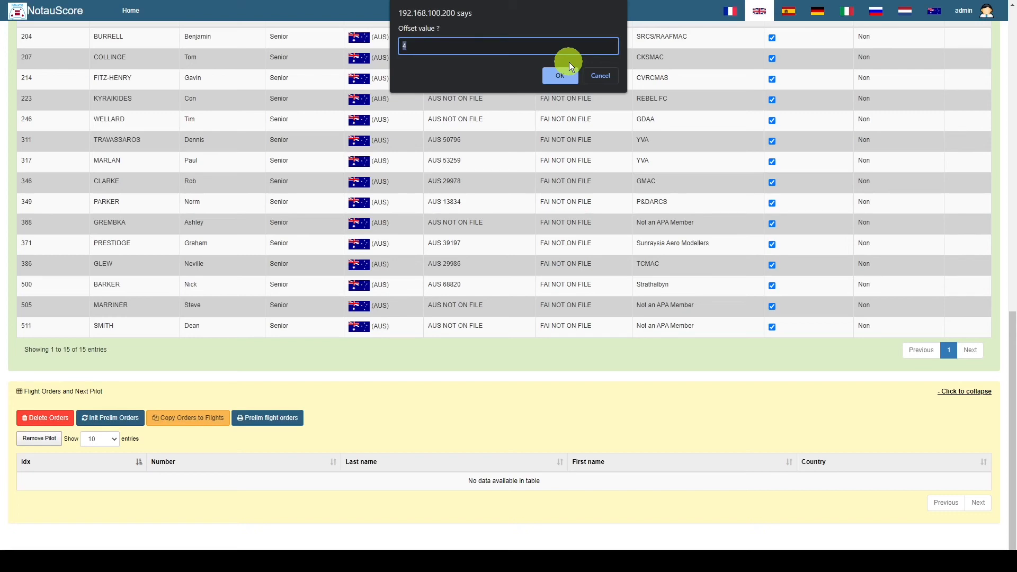
text(57)
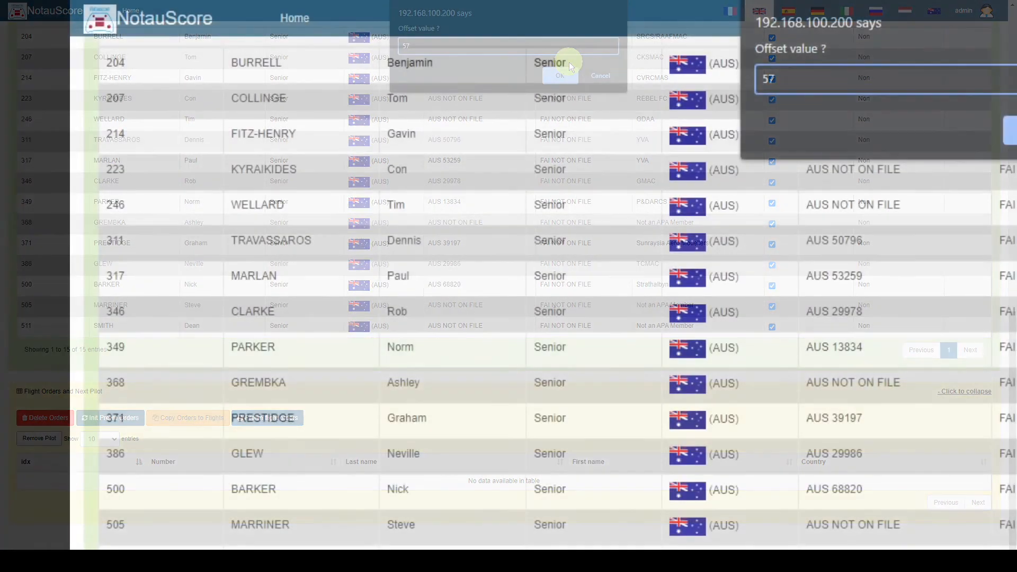
key(BackSpace)
key(BackSpace)
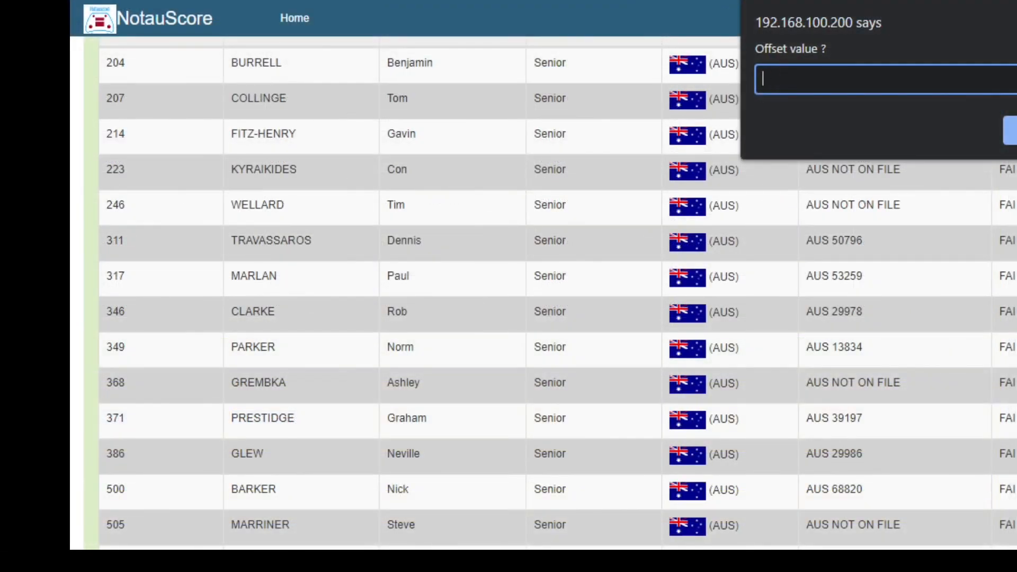
text(6)
key(Return)
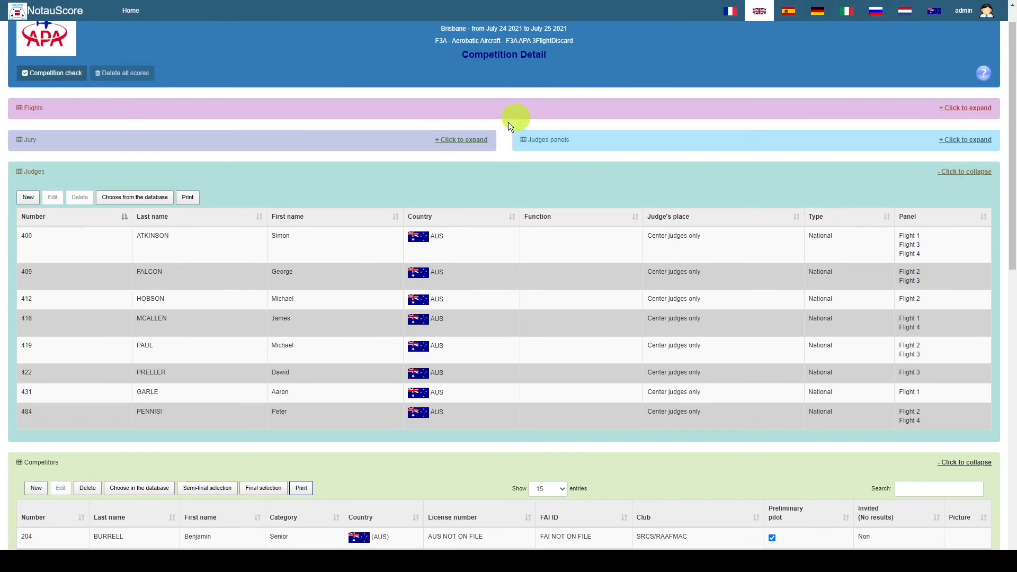
- Open the printable preliminary flight orders and review the competitors' starting orders and the judges' flight assignments
scroll(415, 173, down, 13)
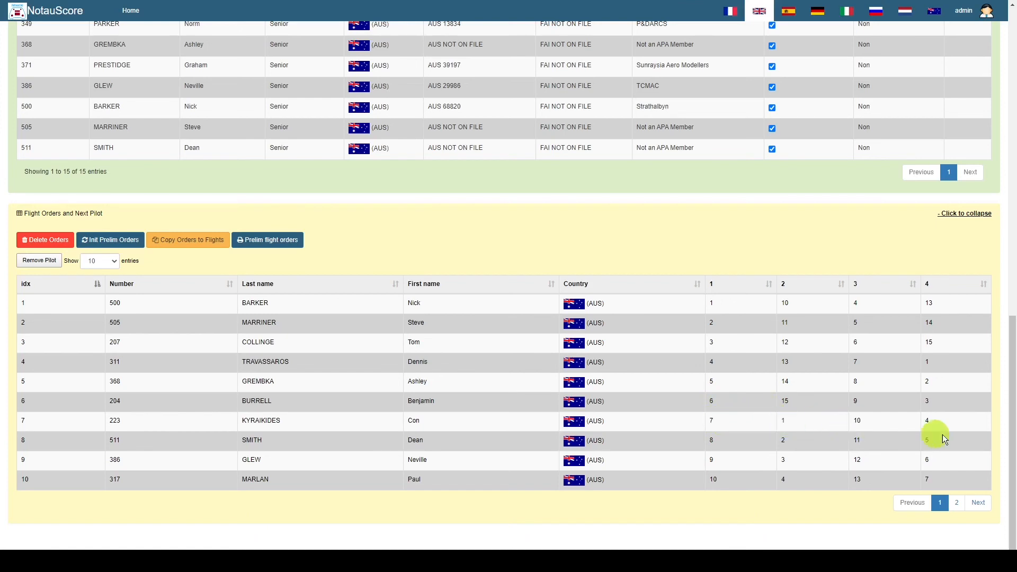
click(271, 244)
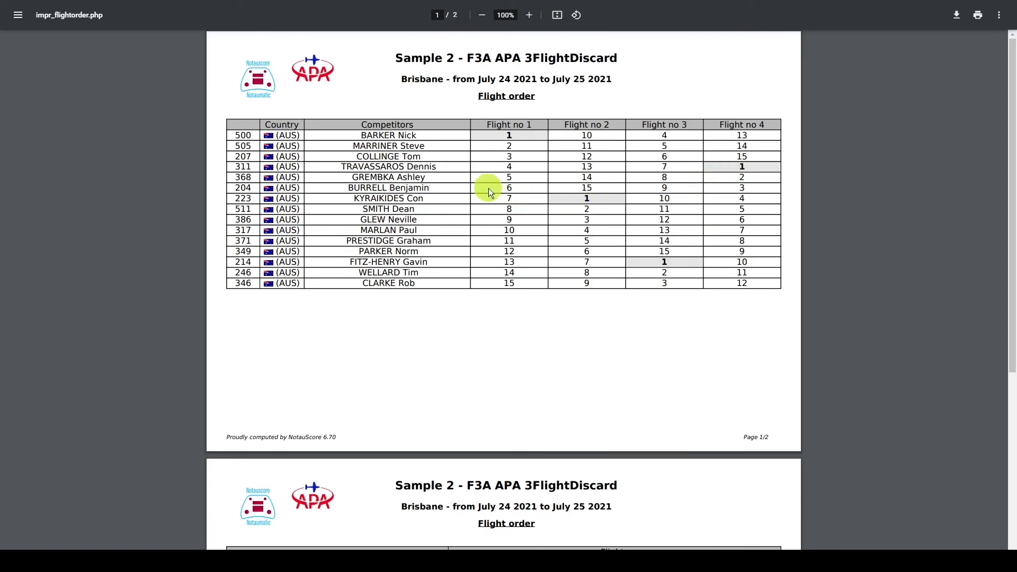
scroll(477, 212, down, 5)
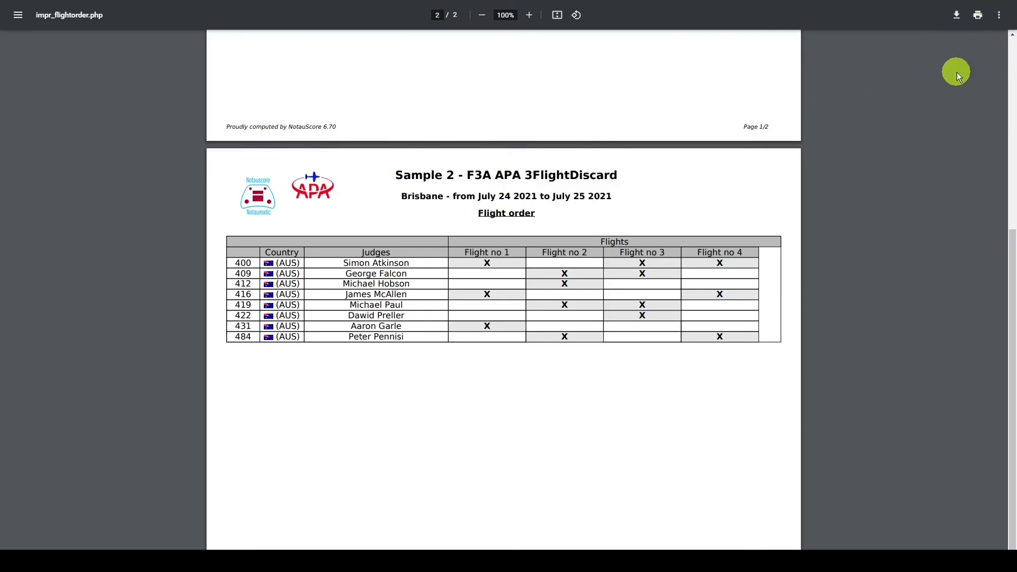
- Return to the Sample 2 Competition Detail page and sort the judges by panel
key(F11)
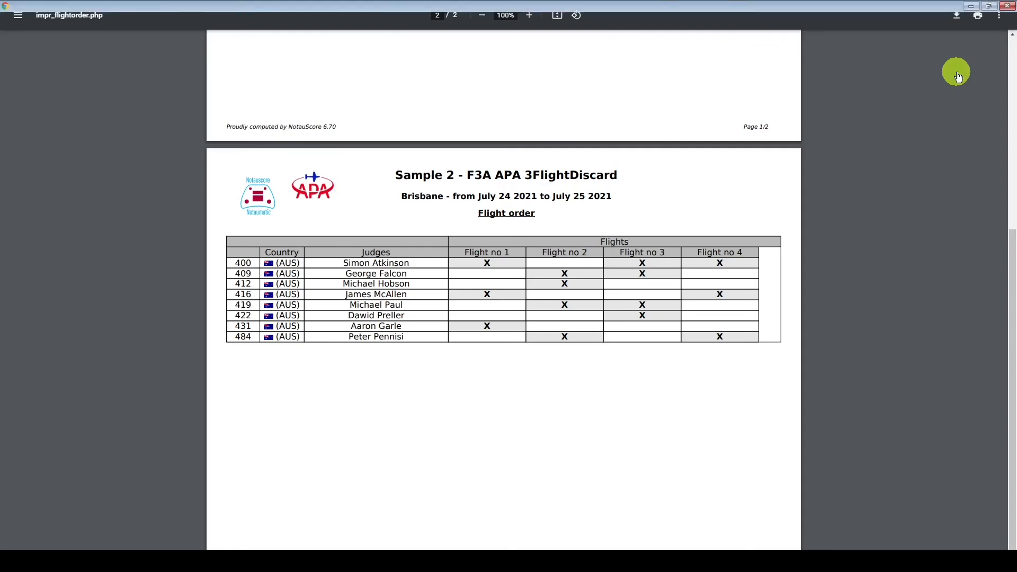
click(209, 14)
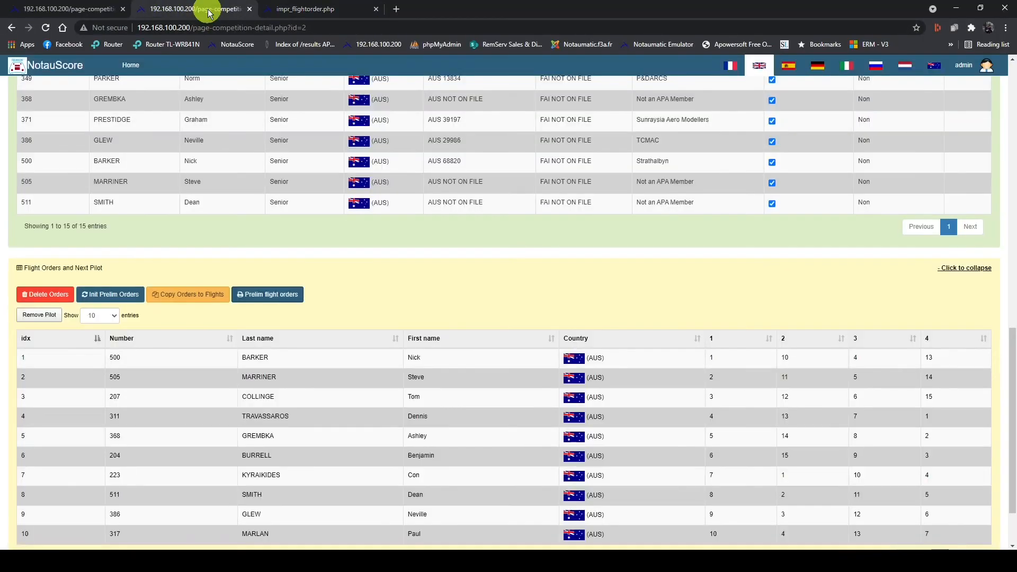
scroll(727, 241, up, 2)
scroll(727, 241, up, 10)
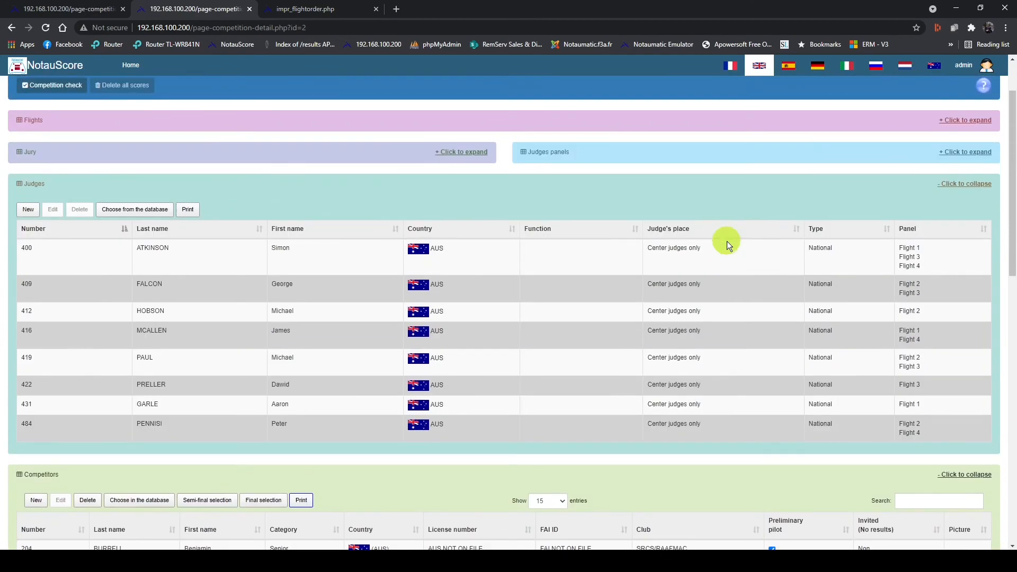
key(F11)
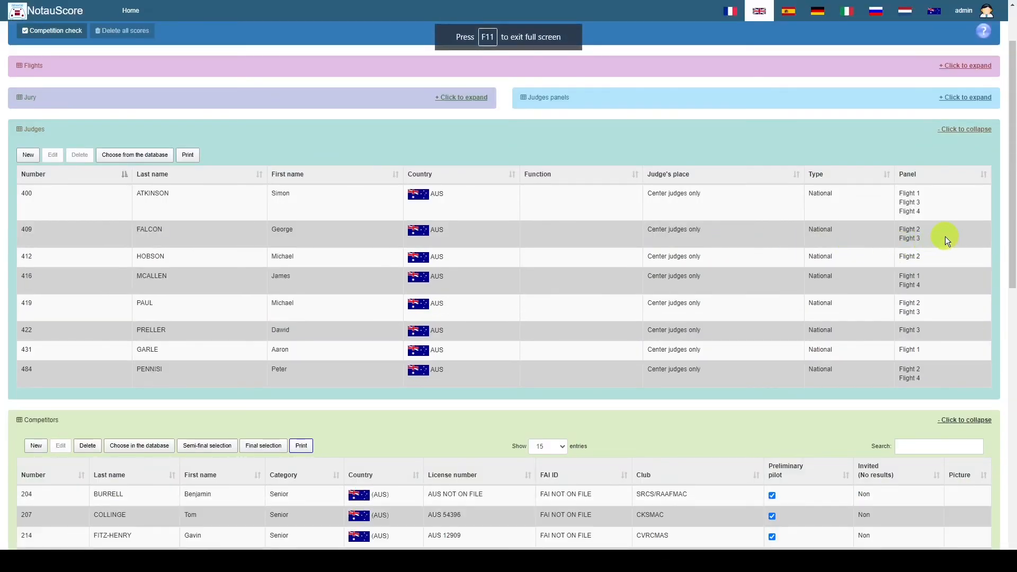
click(983, 176)
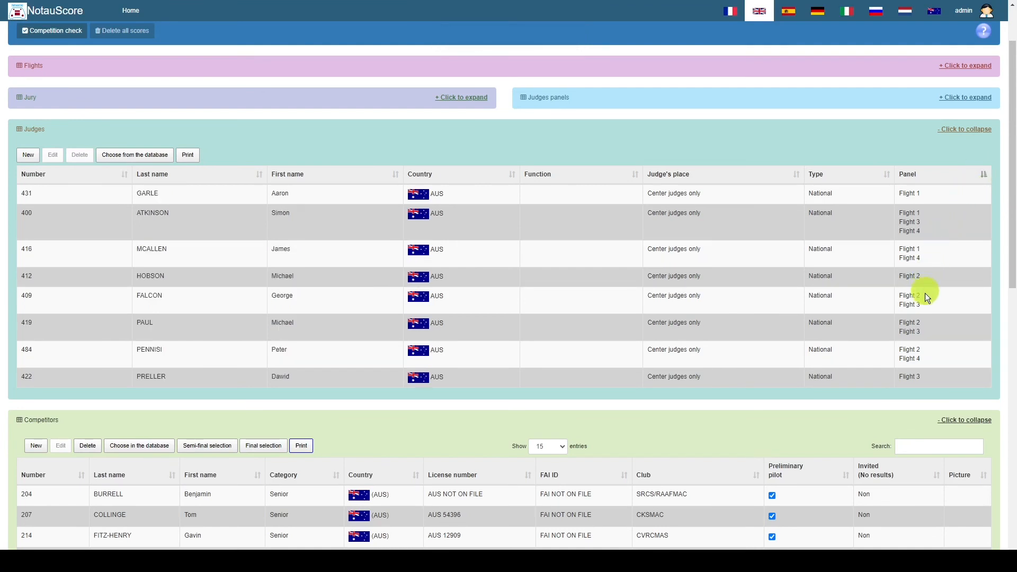
- Remove Flight 2 from the judge assigned to Flights 2 and 4, and Flight 3 from the last judge assigned to Flights 2 and 3
click(929, 350)
click(907, 364)
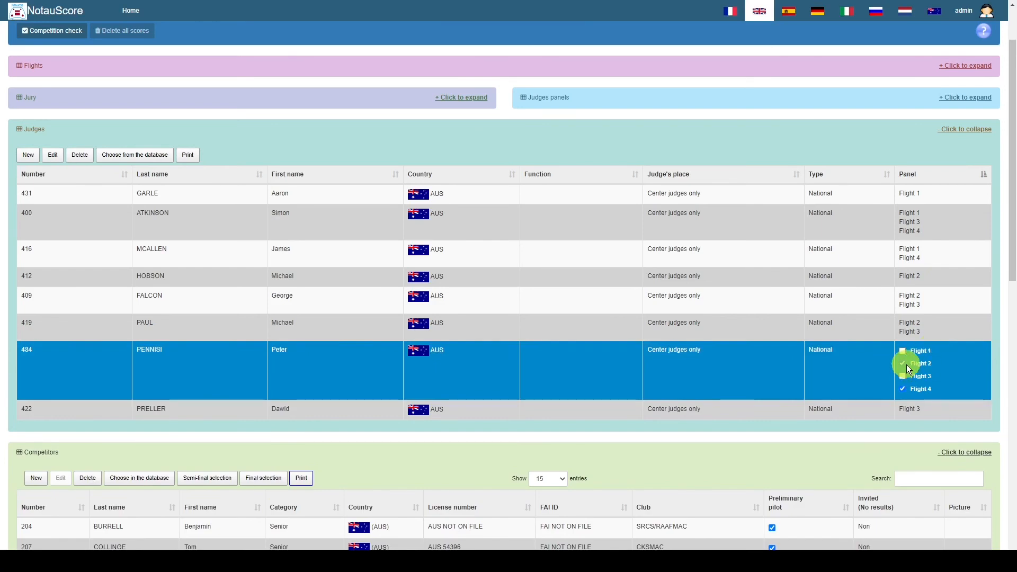
click(873, 370)
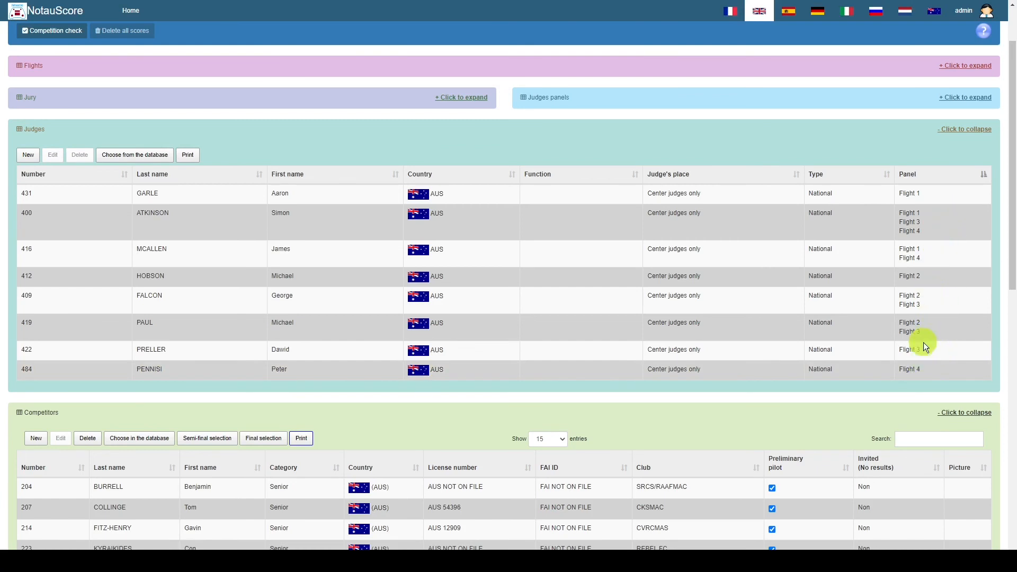
click(930, 330)
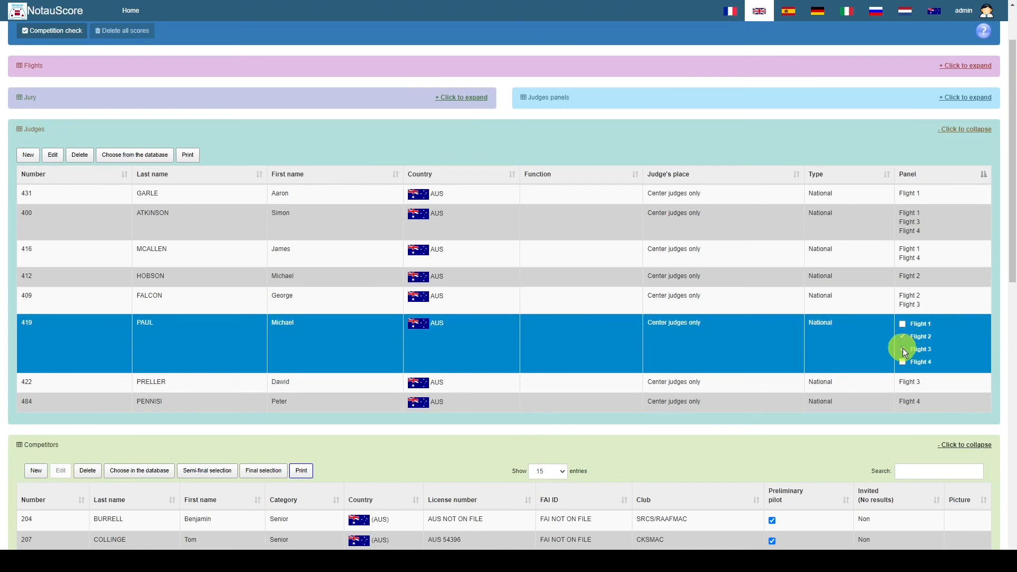
click(853, 357)
- Open the printable preliminary flight orders again, check the judges' flight assignments against the earlier report, and close the report
scroll(198, 328, down, 12)
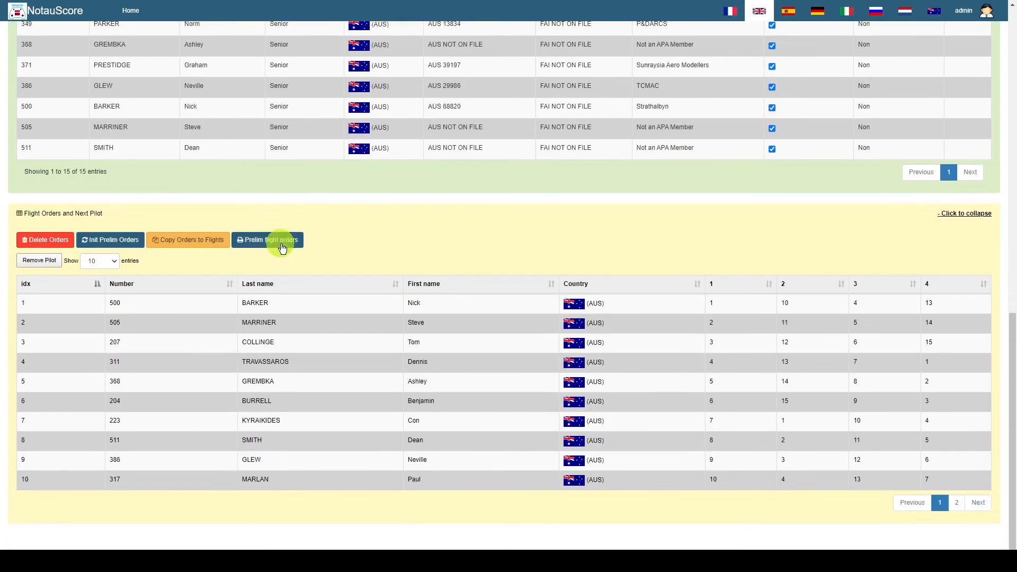
click(282, 247)
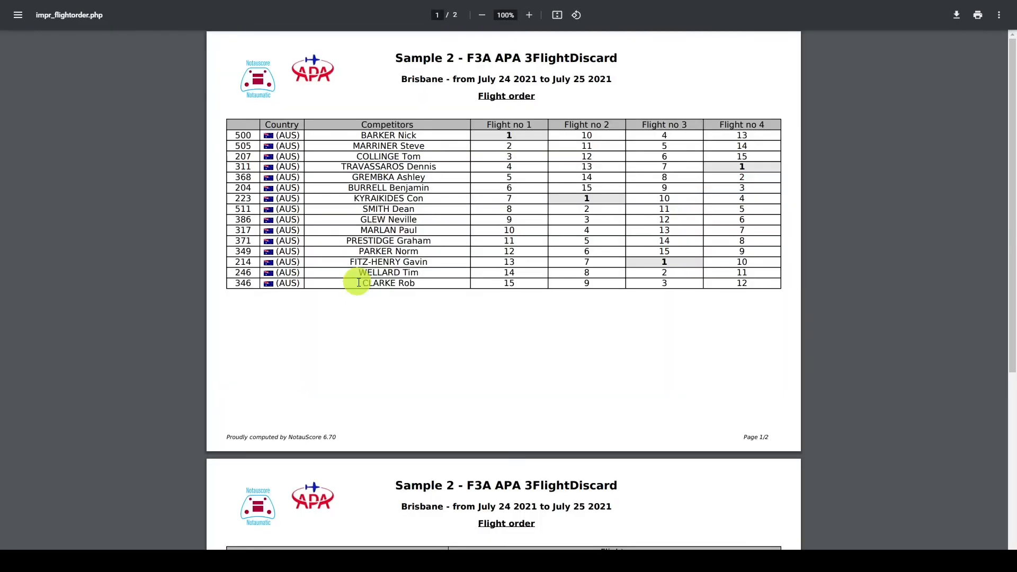
scroll(410, 289, down, 5)
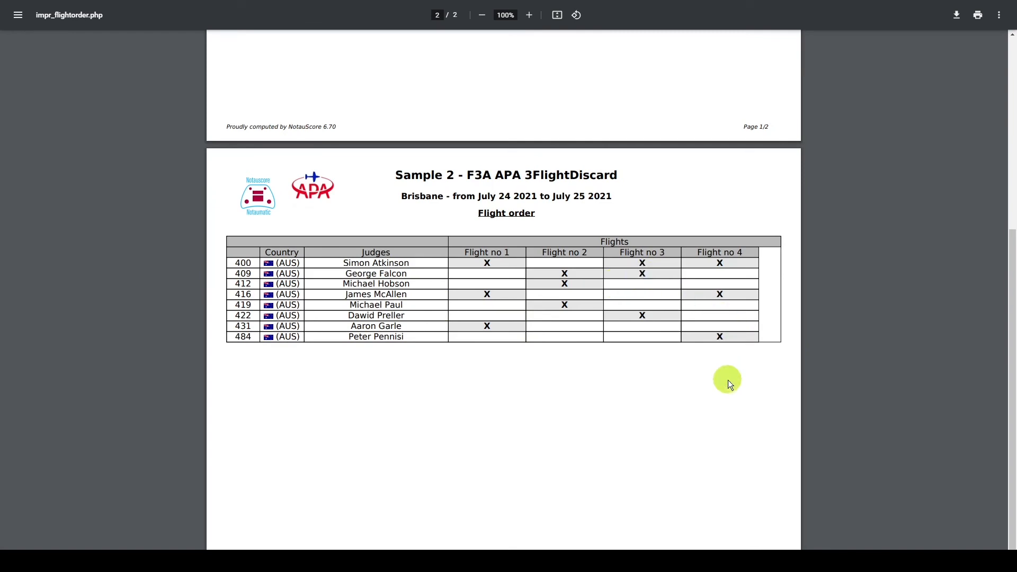
scroll(577, 345, up, 5)
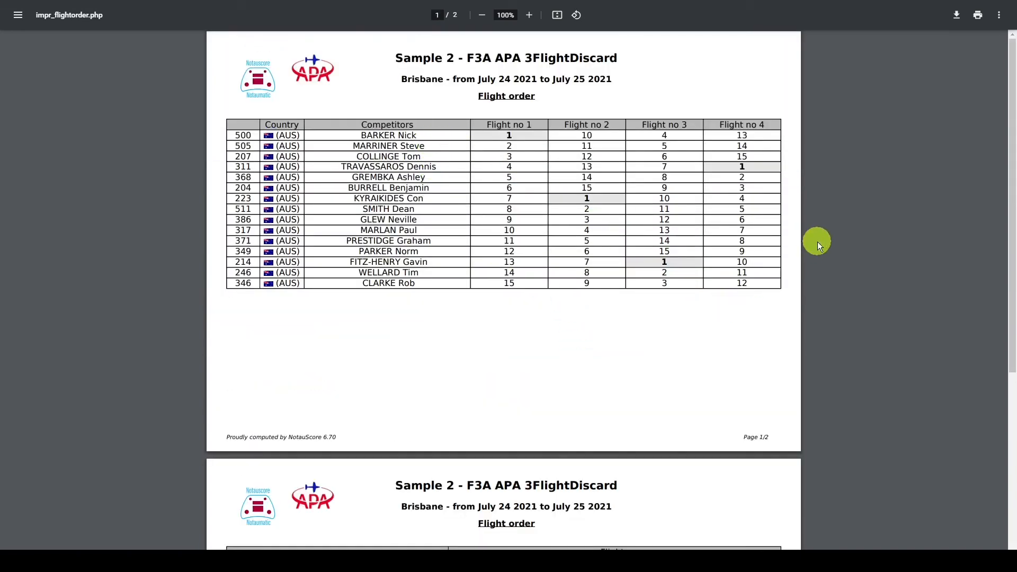
scroll(778, 247, down, 5)
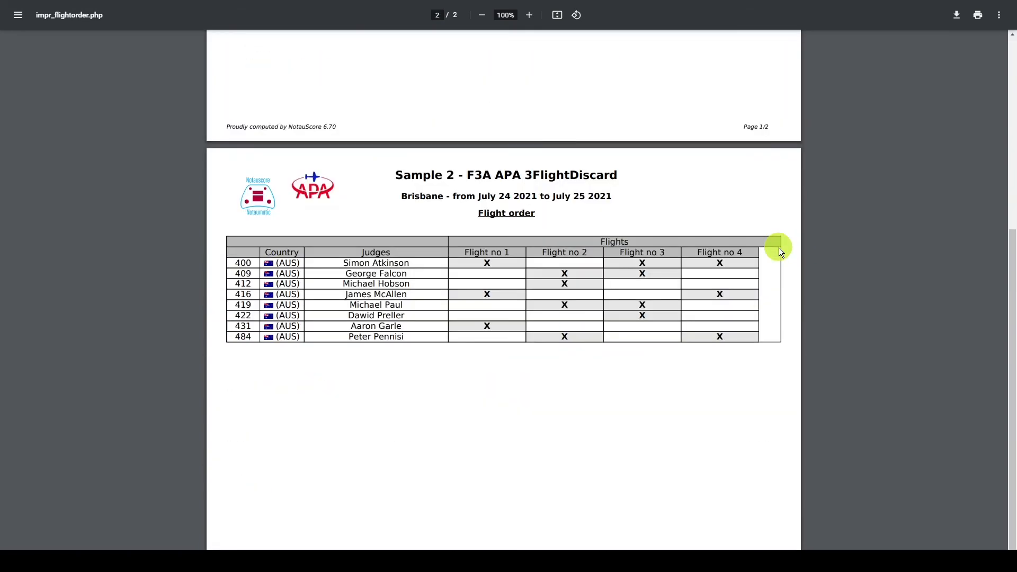
key(ctrl+w)
- Go to the Flight director page of Sample 2 and set flight 1's status to Open
scroll(650, 274, up, 6)
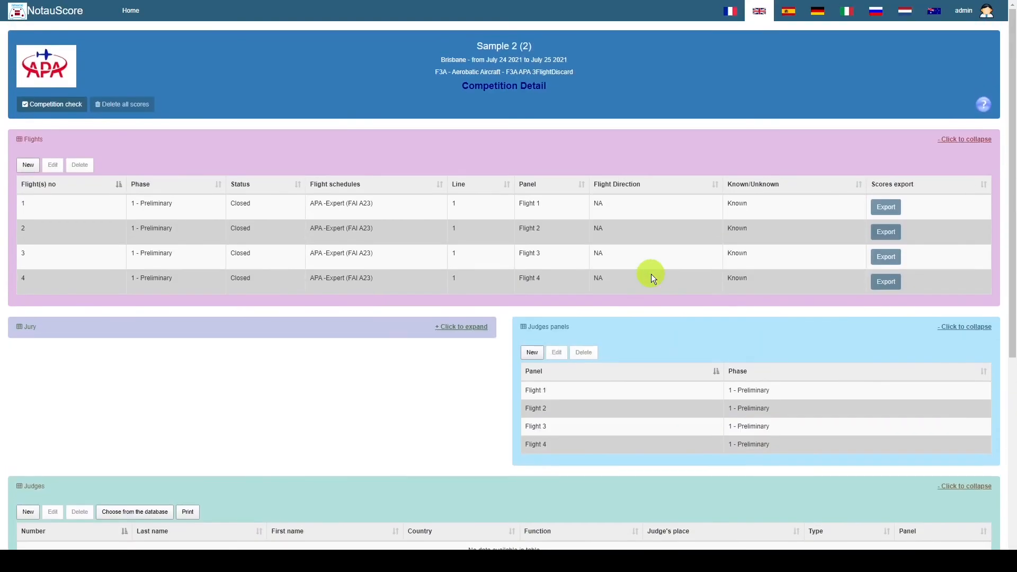
scroll(538, 302, down, 6)
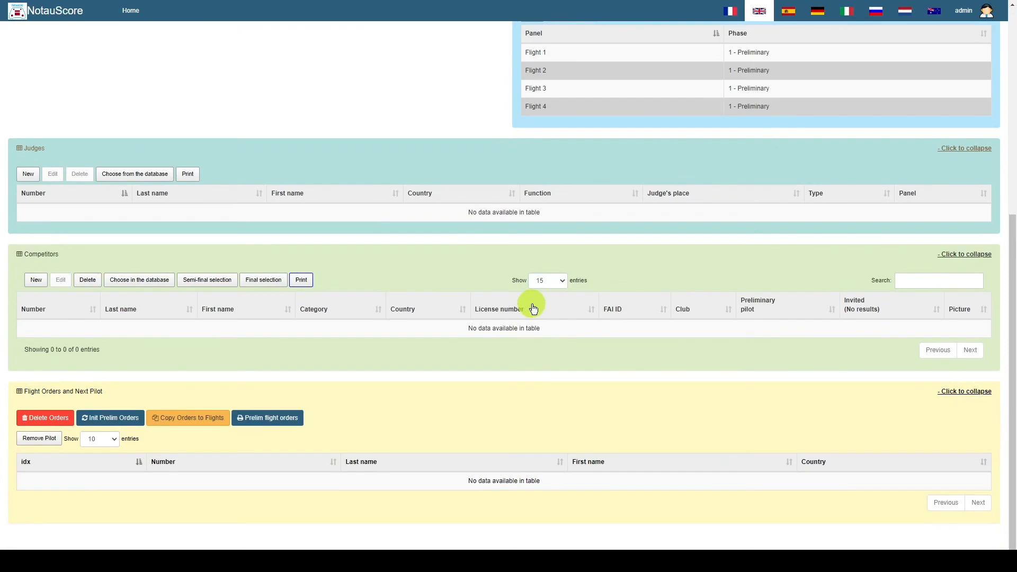
scroll(527, 306, up, 6)
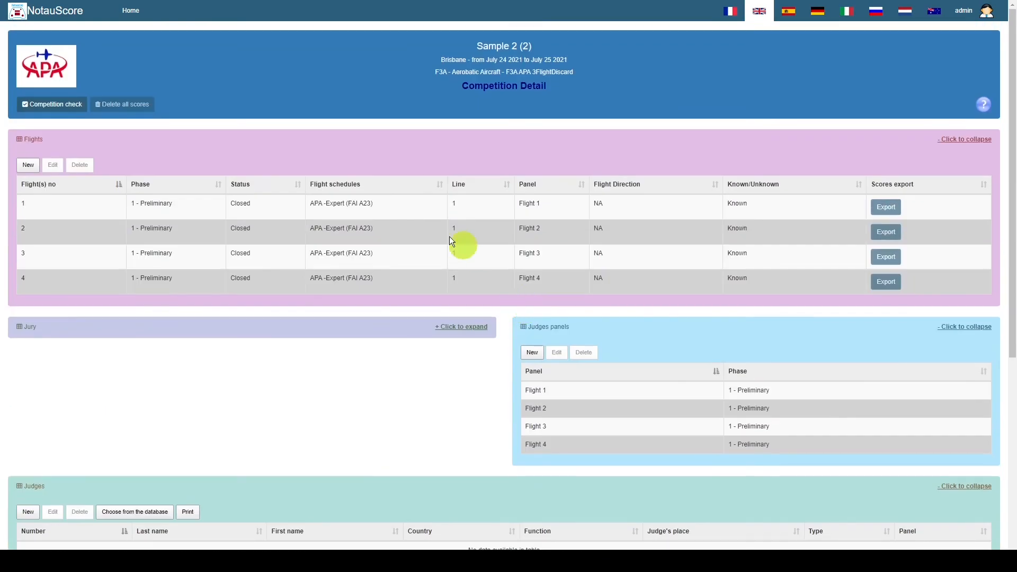
click(123, 19)
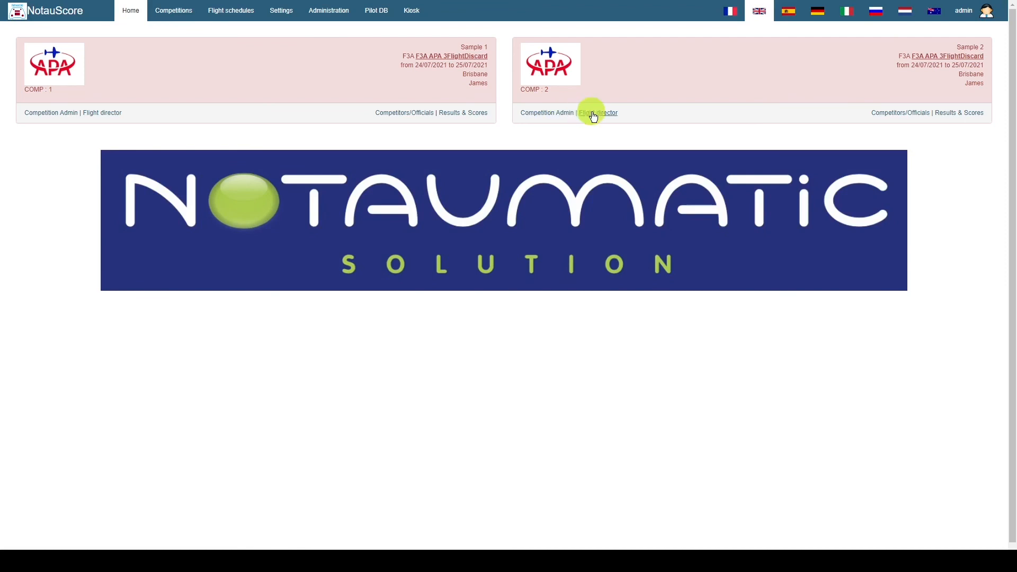
click(593, 115)
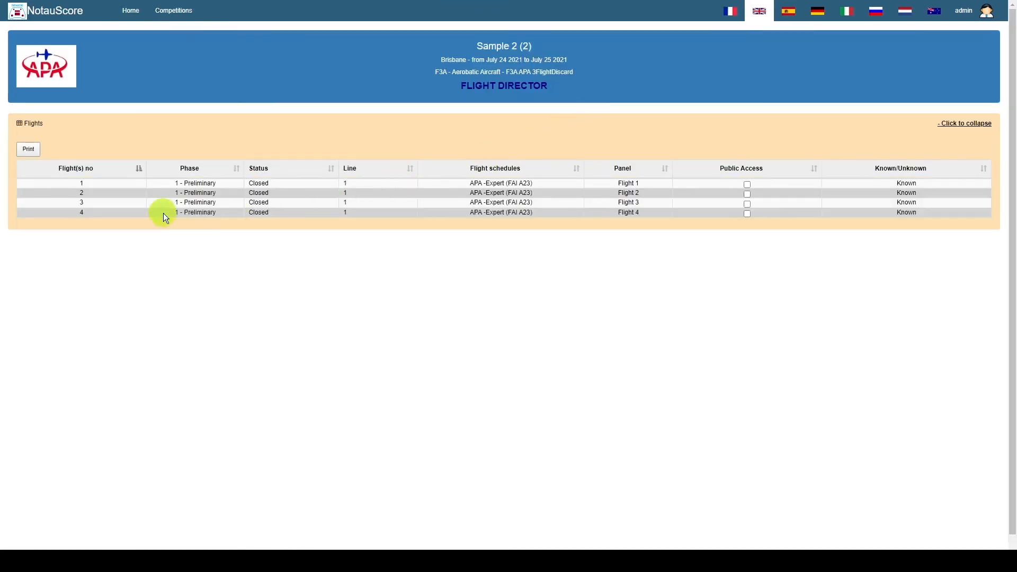
click(254, 184)
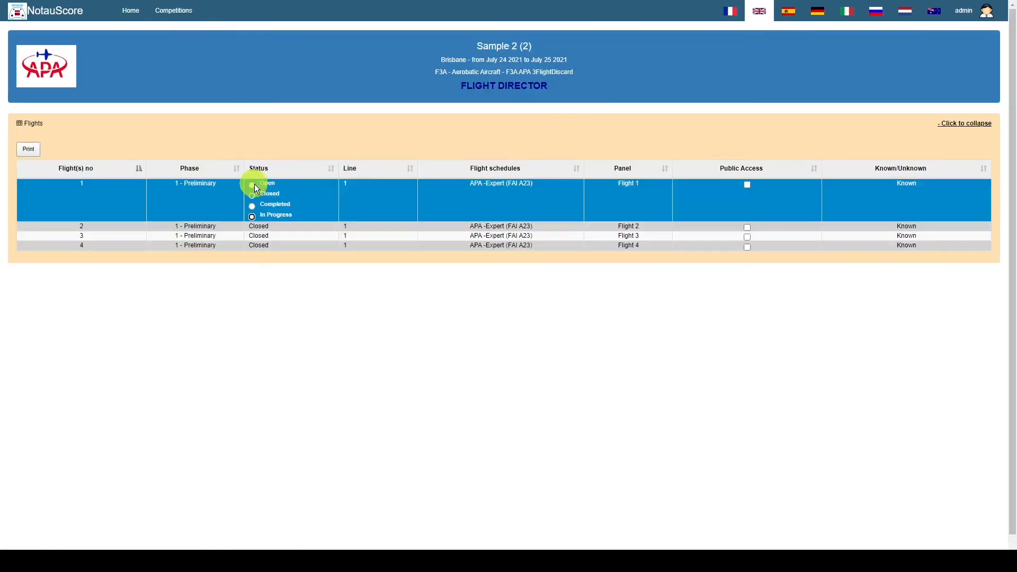
click(253, 185)
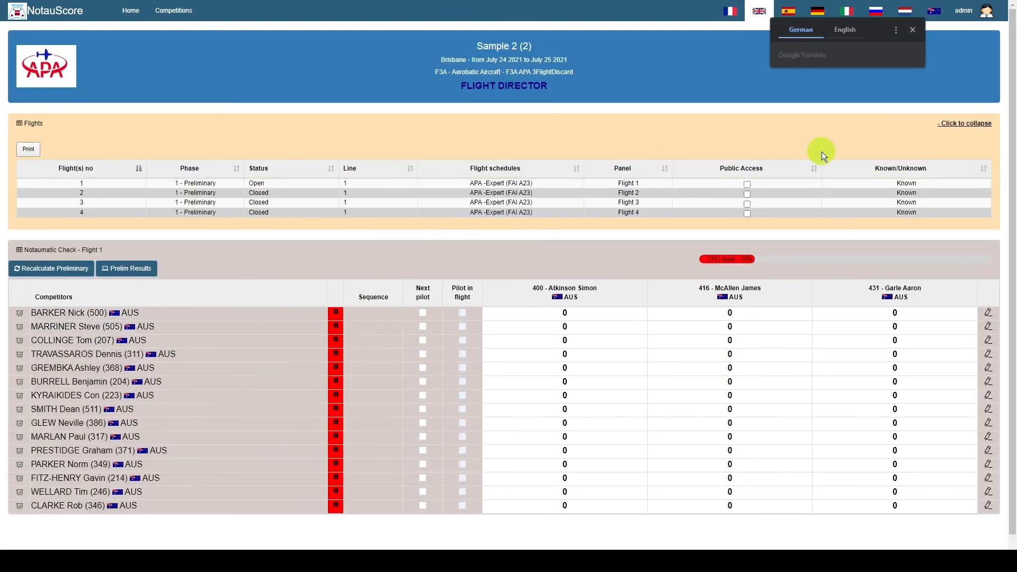
- Copy the generated flight orders to the flights on the Competition Admin page of Sample 2, and return to the home page
click(131, 13)
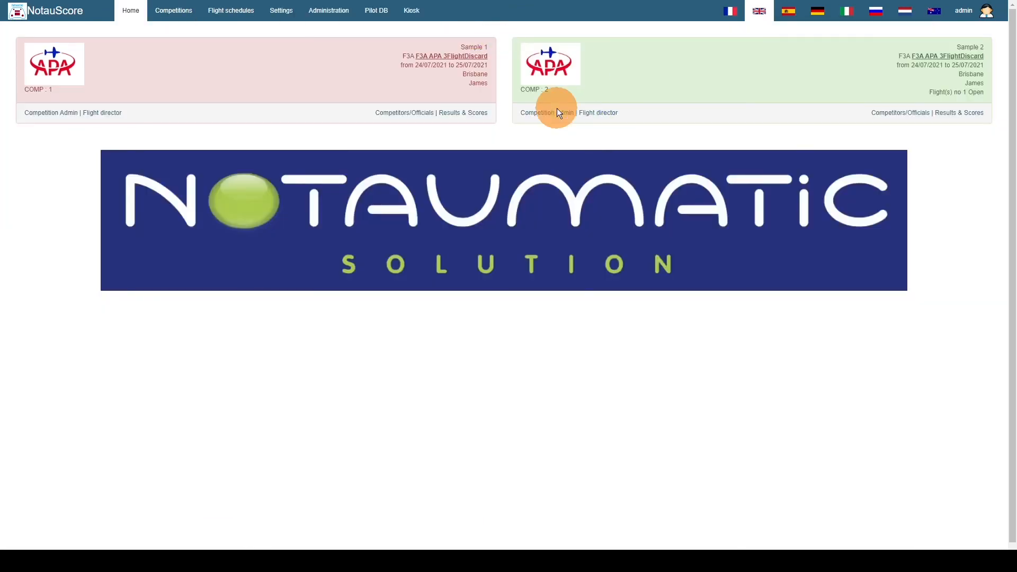
click(558, 111)
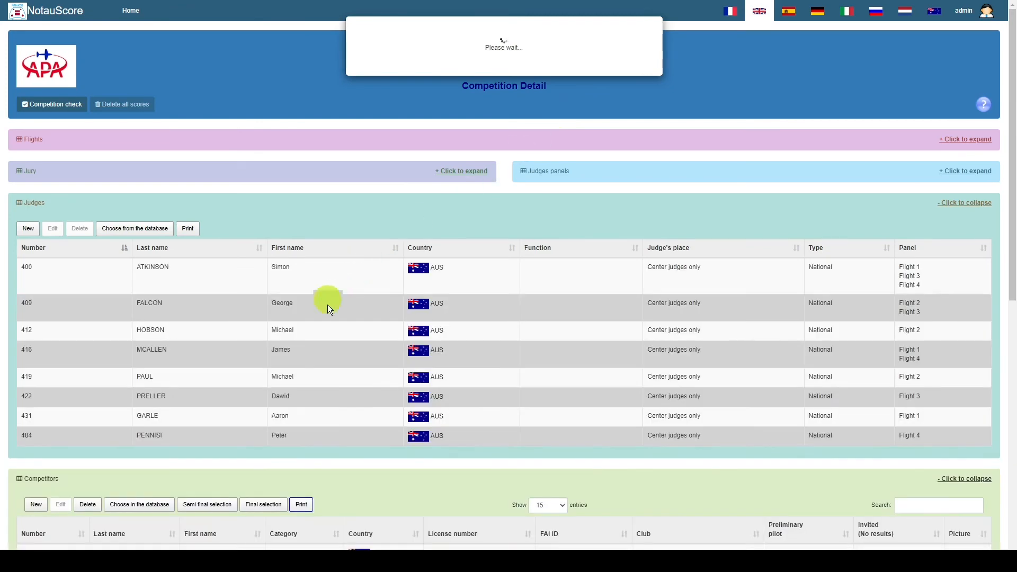
scroll(308, 318, down, 10)
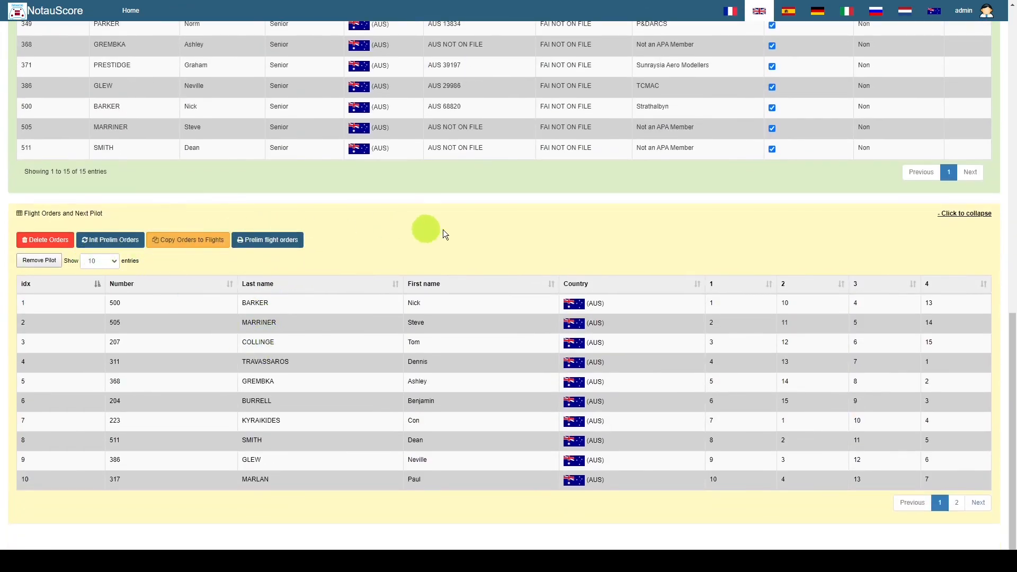
click(188, 245)
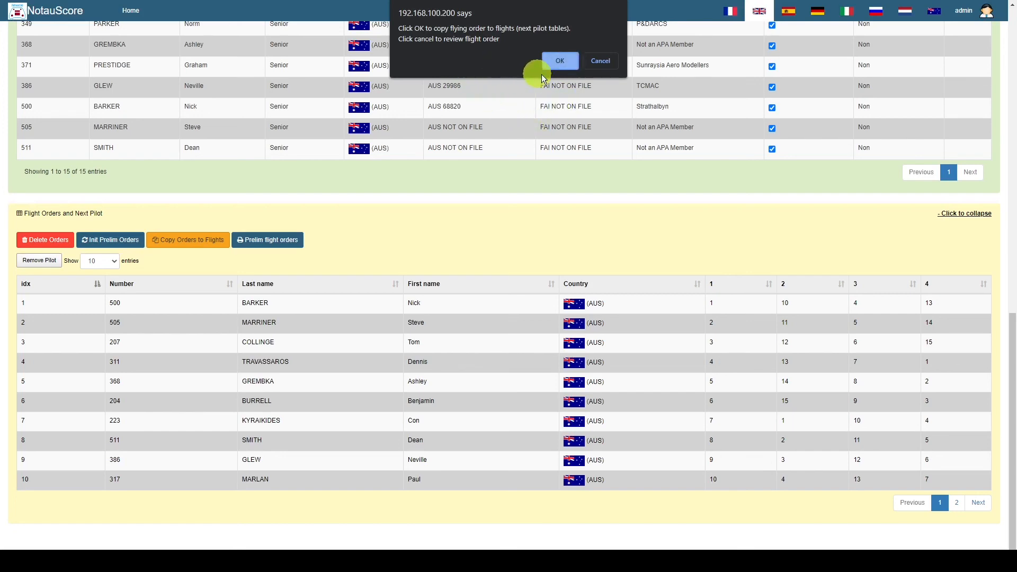
click(564, 67)
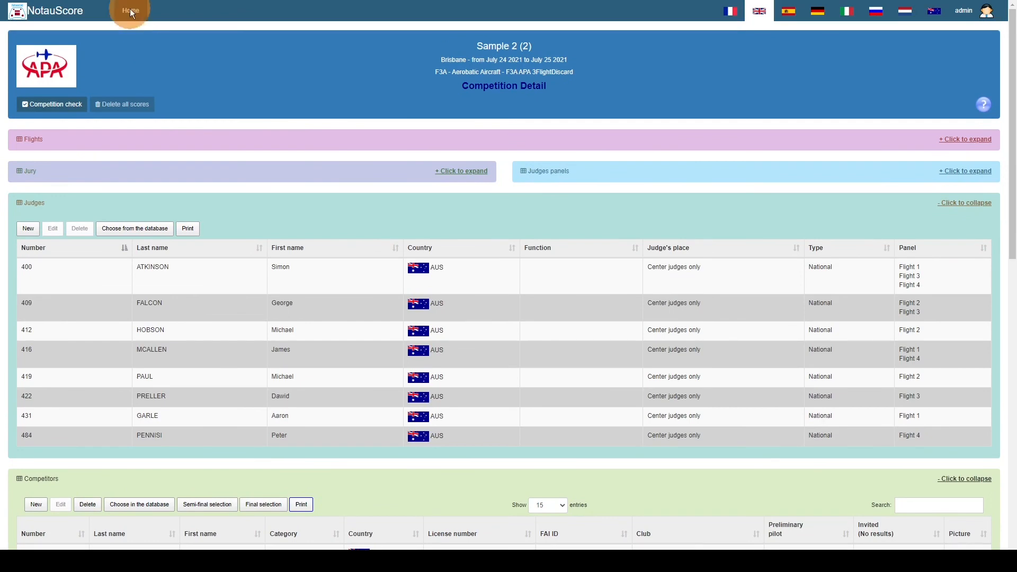
click(130, 10)
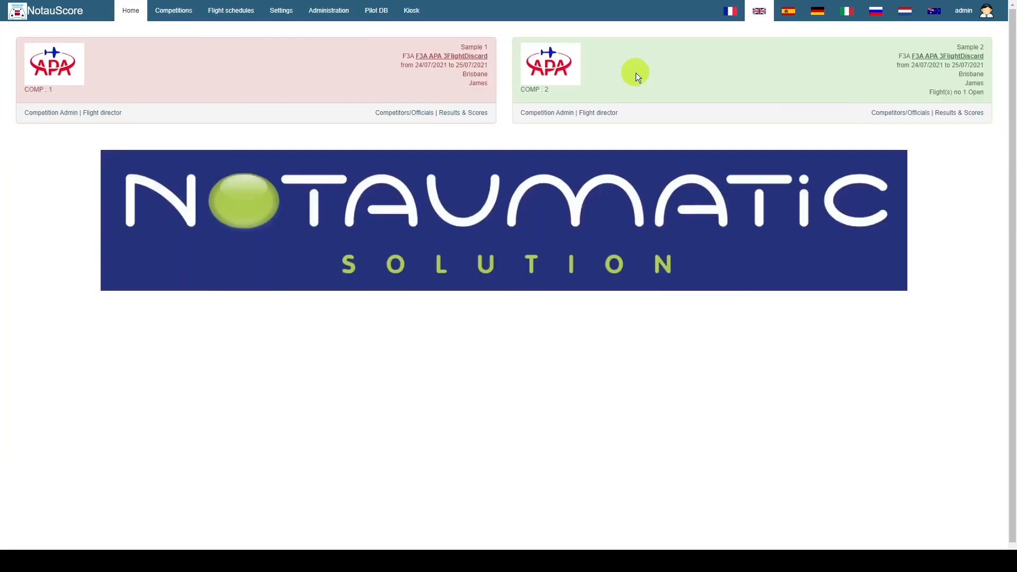
- Go to the Flight director page of Sample 2 and set flight 2's status to Open
click(604, 113)
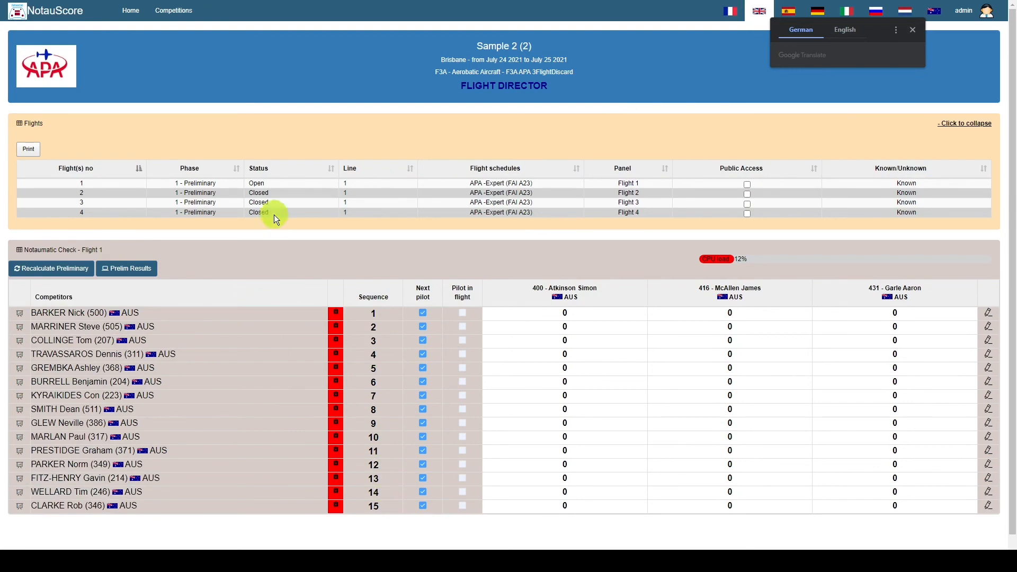
click(266, 196)
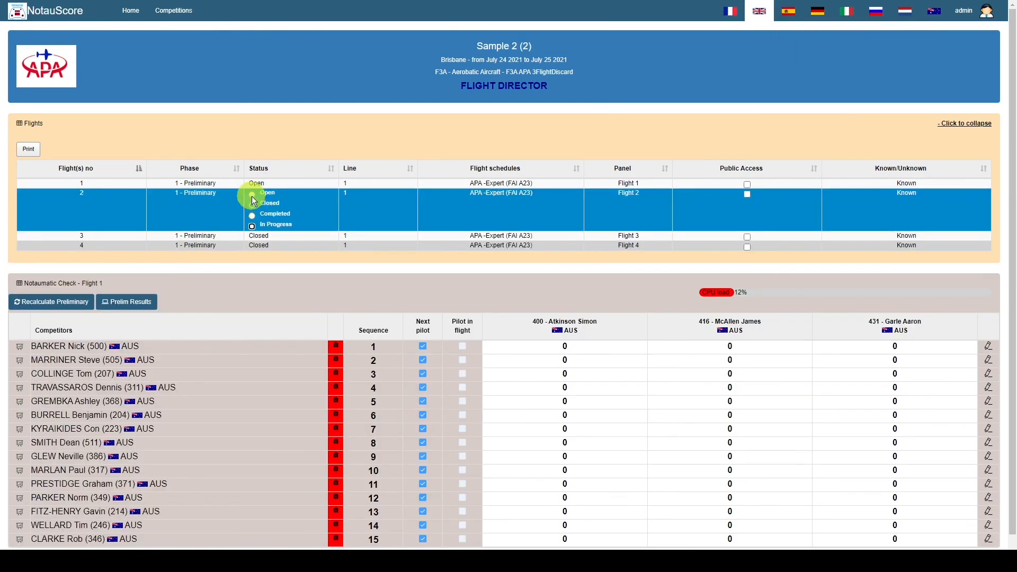
click(226, 203)
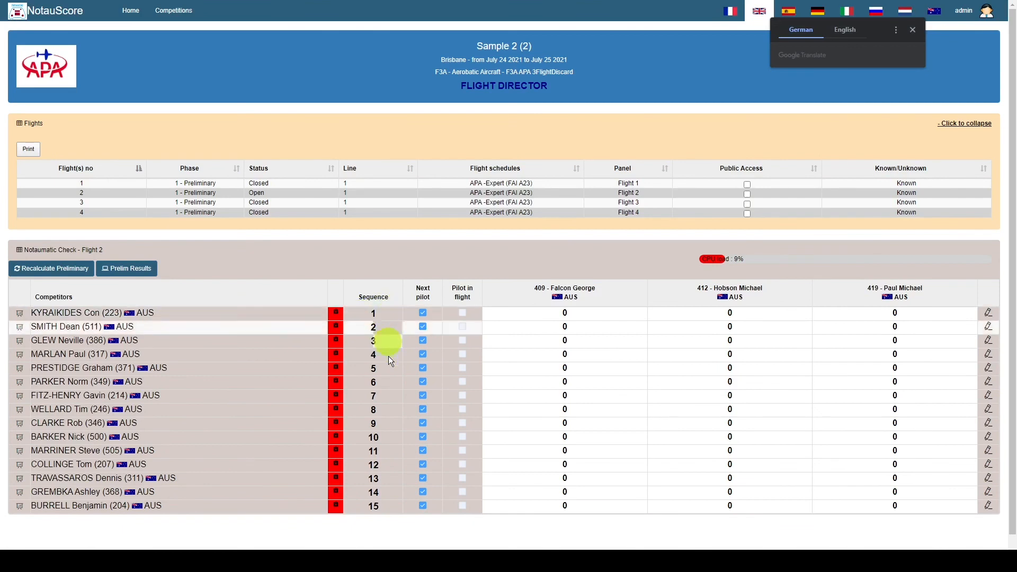
- Set flight 3's status to Open to bring up its flight order and judges
click(260, 206)
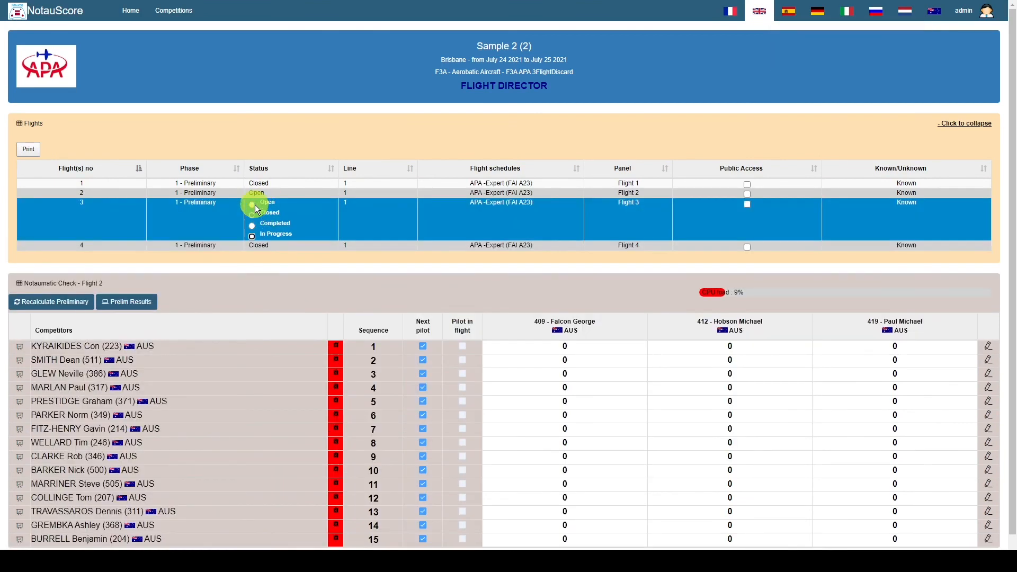
click(253, 205)
click(211, 217)
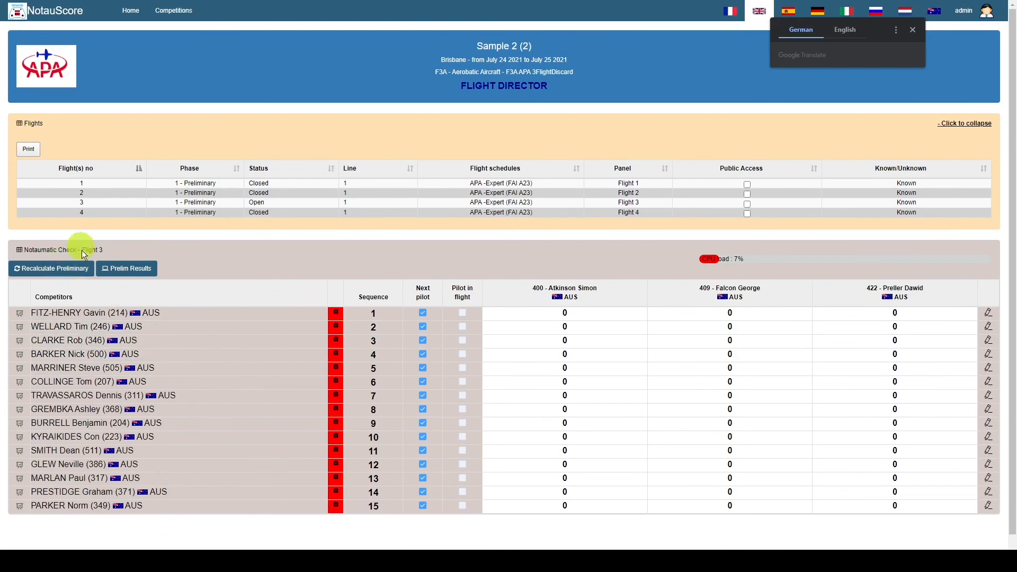
- Set flight 1's status back to Open, reload the Flight director page, and return to the home page
click(256, 185)
click(251, 184)
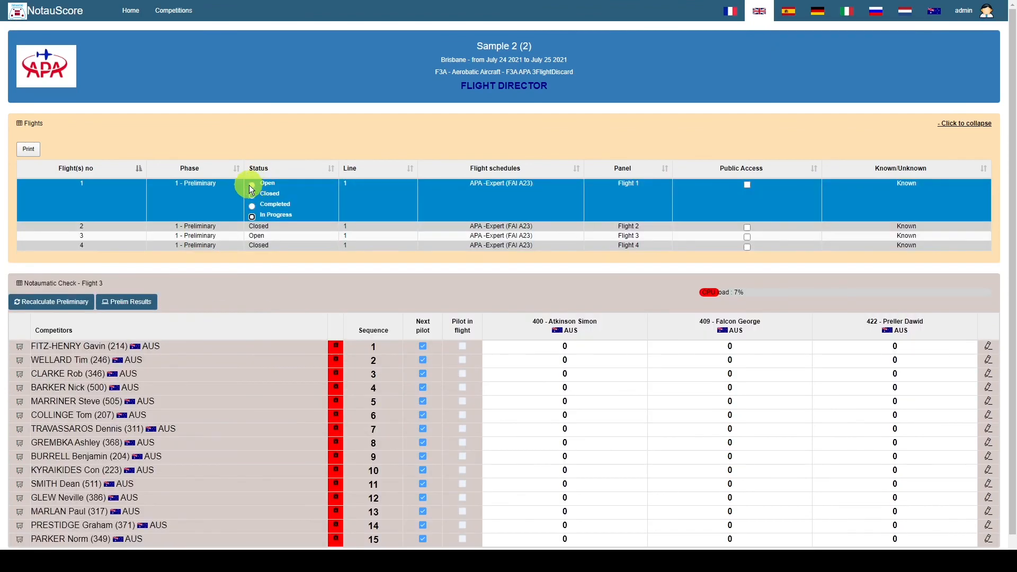
click(214, 194)
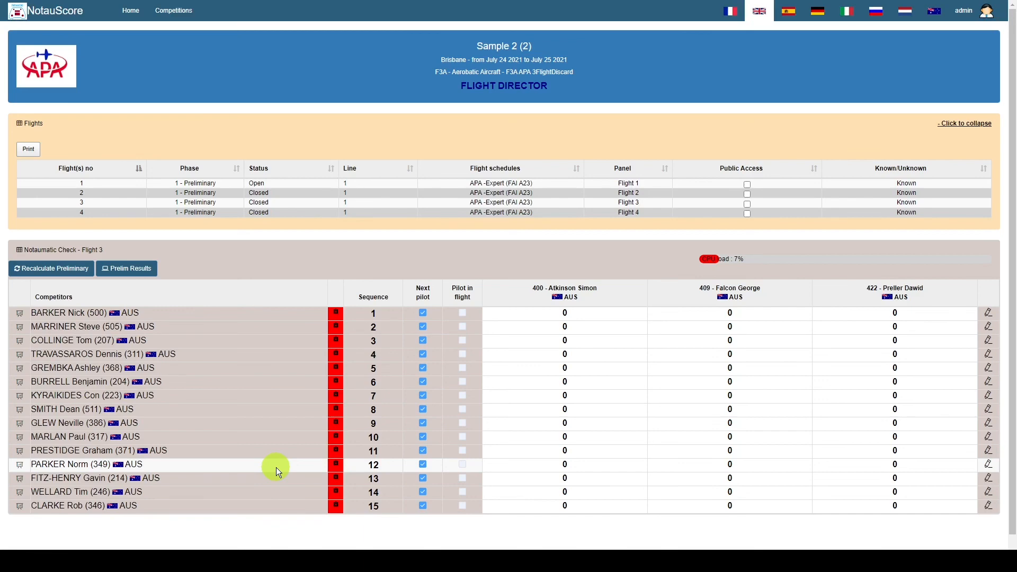
key(F5)
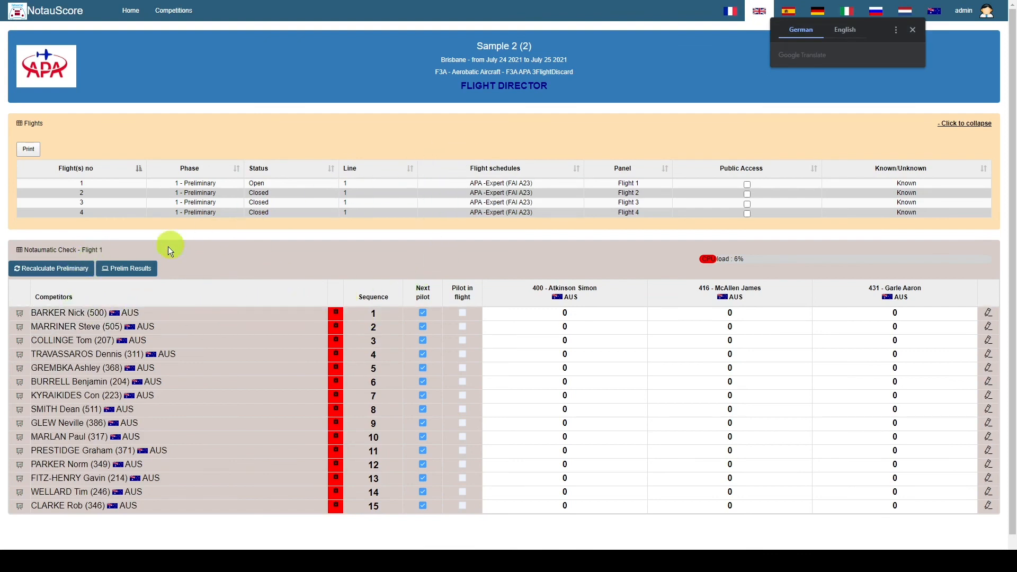
click(130, 11)
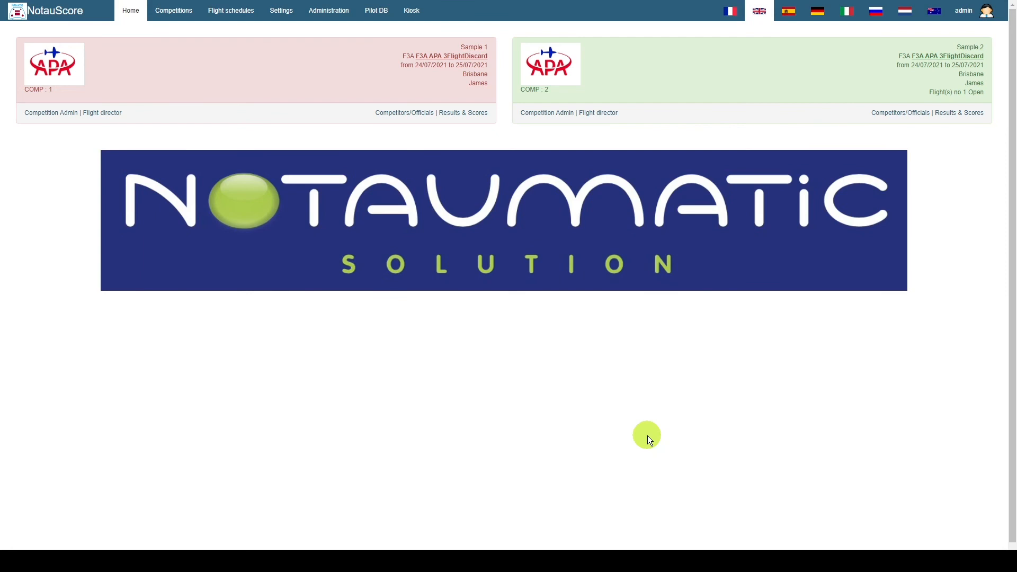
click(171, 11)
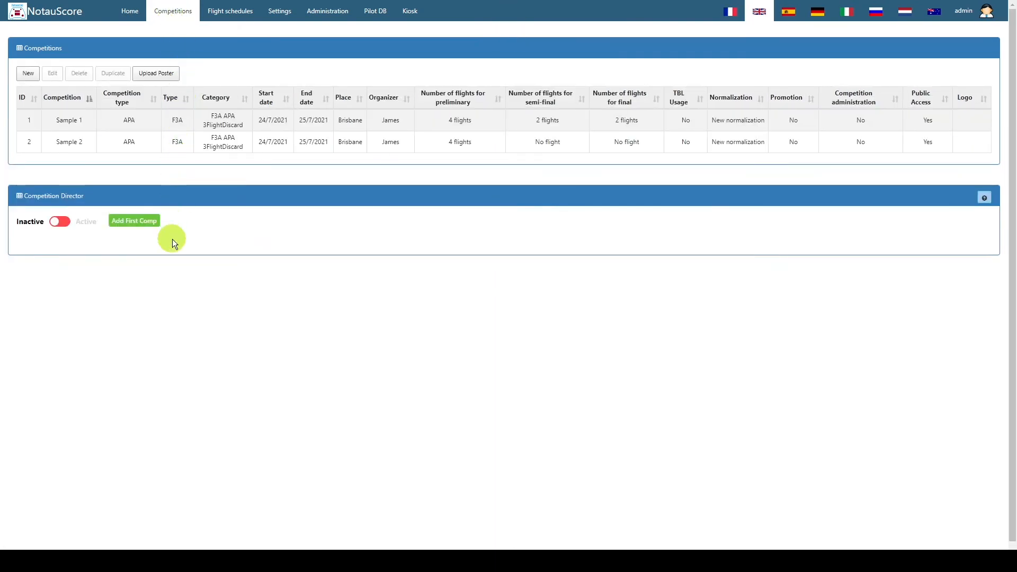
click(129, 225)
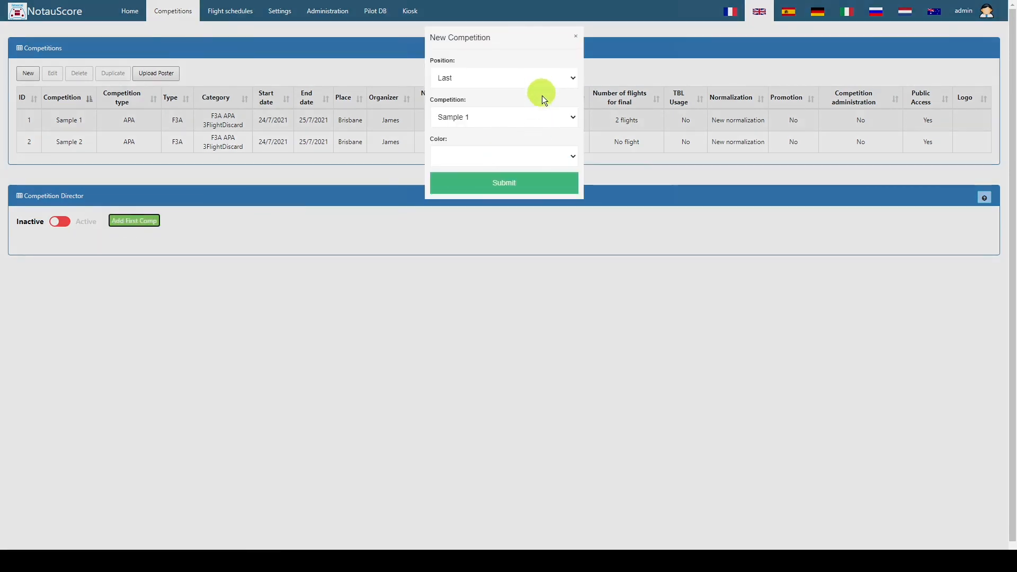
click(544, 122)
click(499, 151)
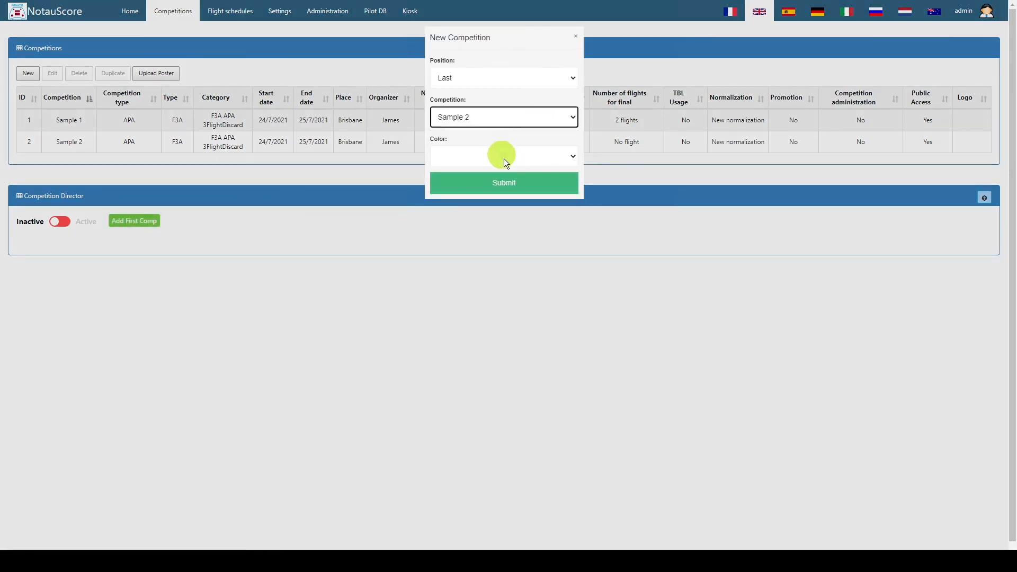
click(504, 158)
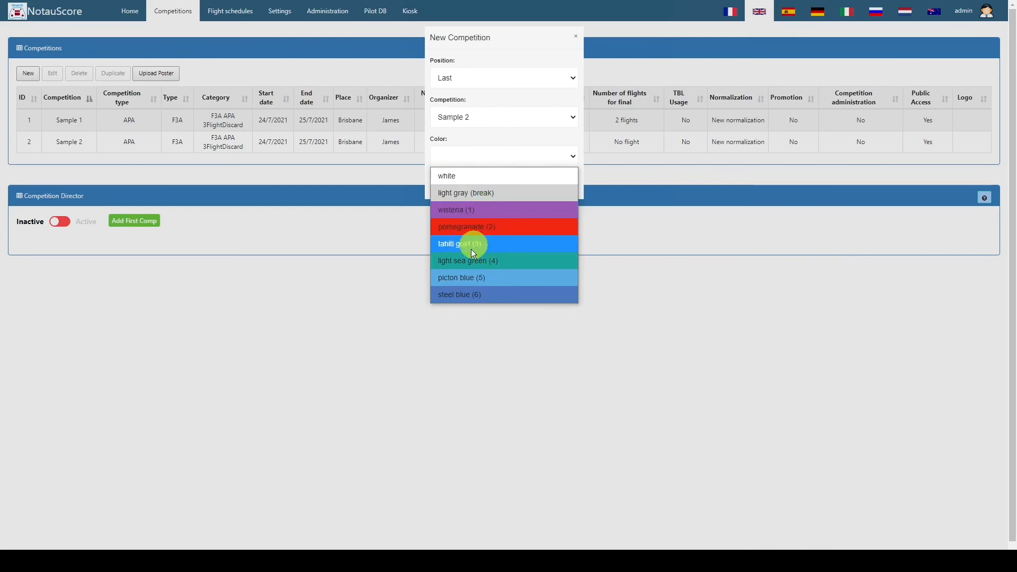
click(359, 284)
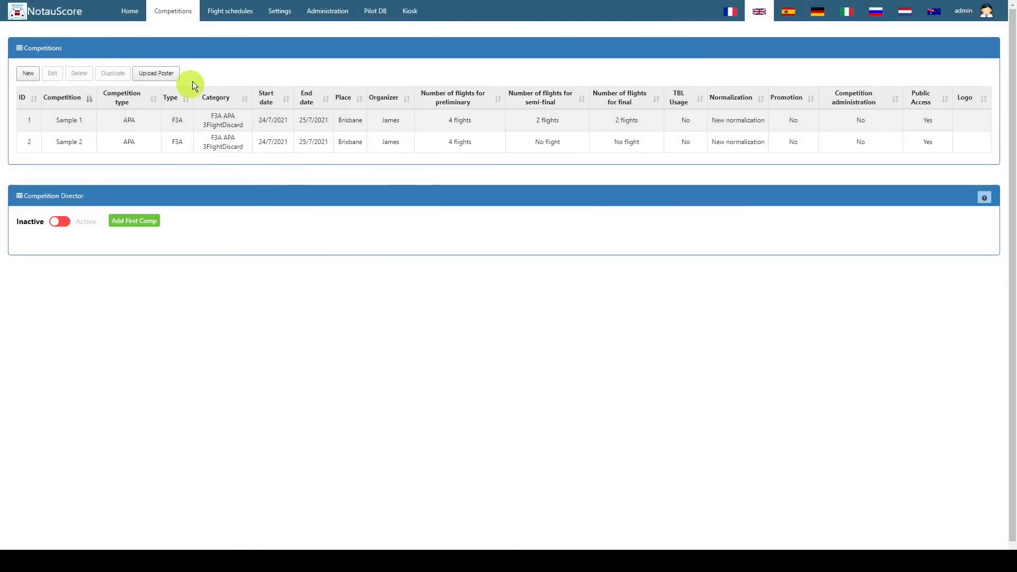
click(135, 17)
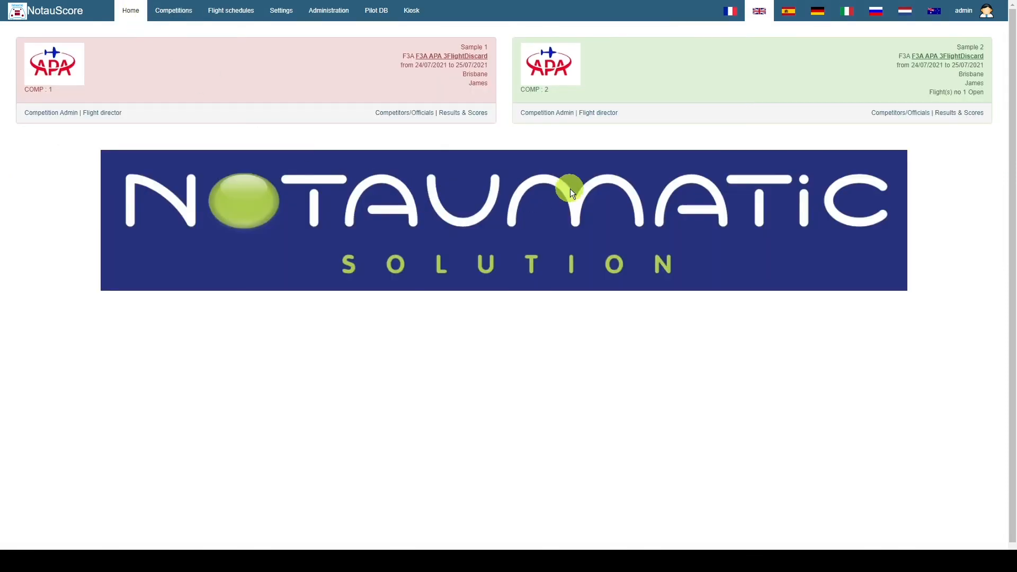